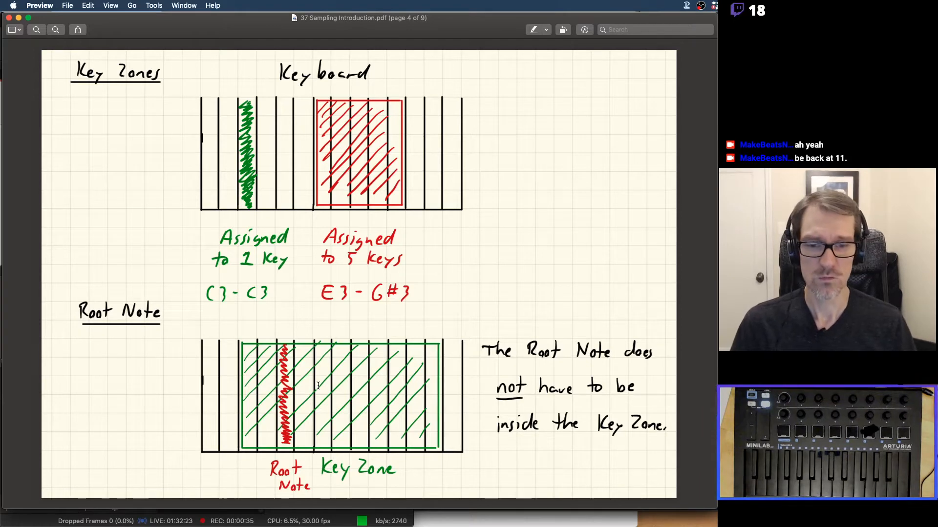
Switch to Pro Tools and move the root note of the C3–B3 ah_chd126_101_G zone to D2, then back to G3
key(cmd+Tab)
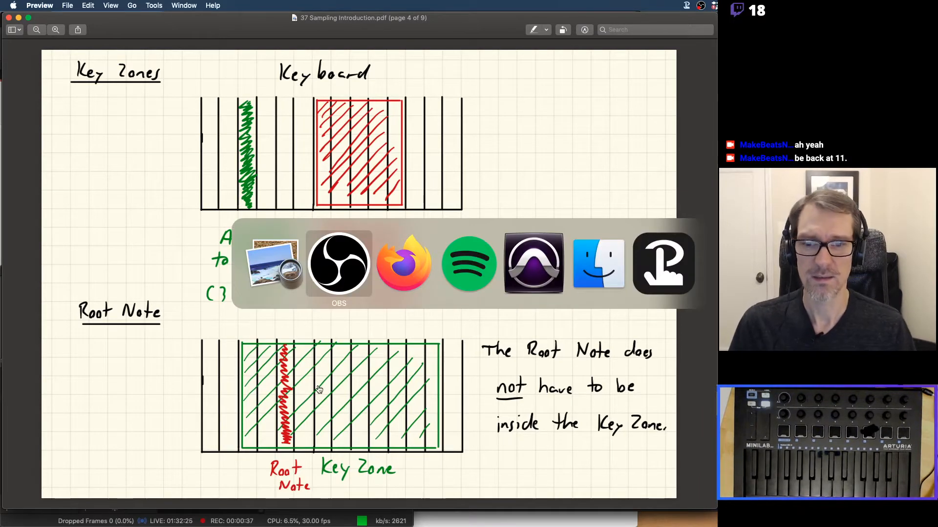
key(super+Tab)
key(super+Tab)
key(super+Tab)
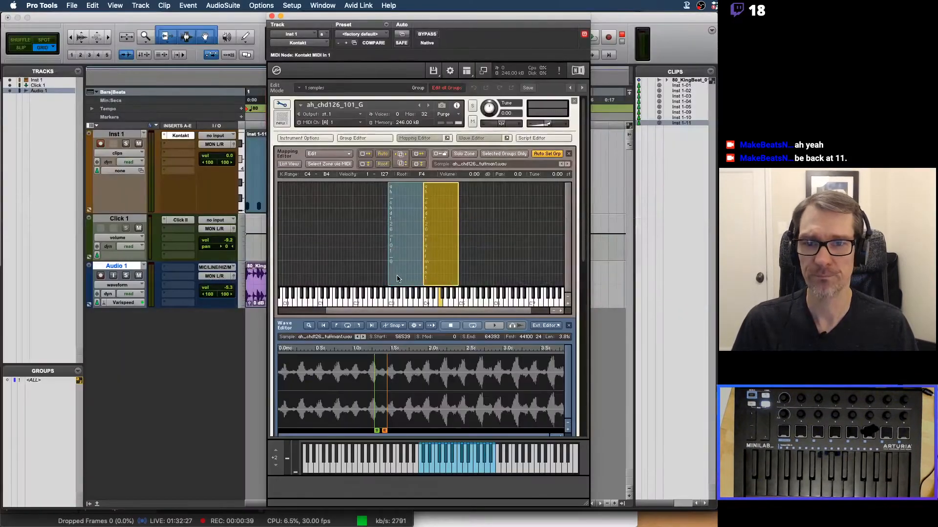
click(417, 271)
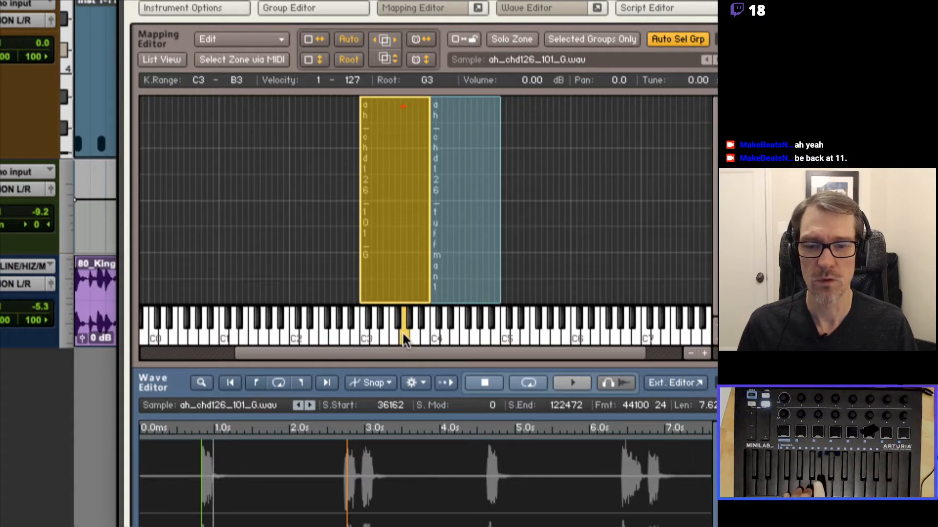
drag(397, 330, 300, 333)
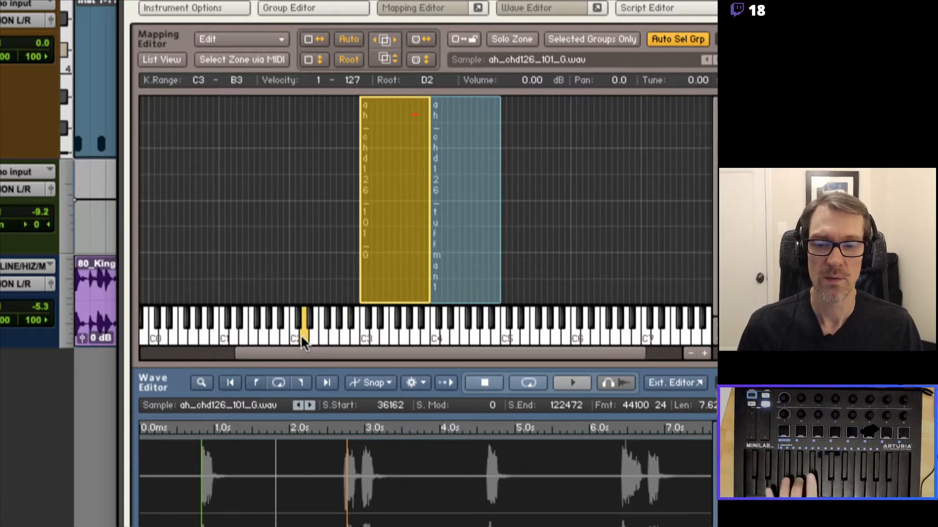
mouse_move(397, 327)
mouse_down()
mouse_move(544, 321)
mouse_move(438, 313)
mouse_move(403, 322)
mouse_up()
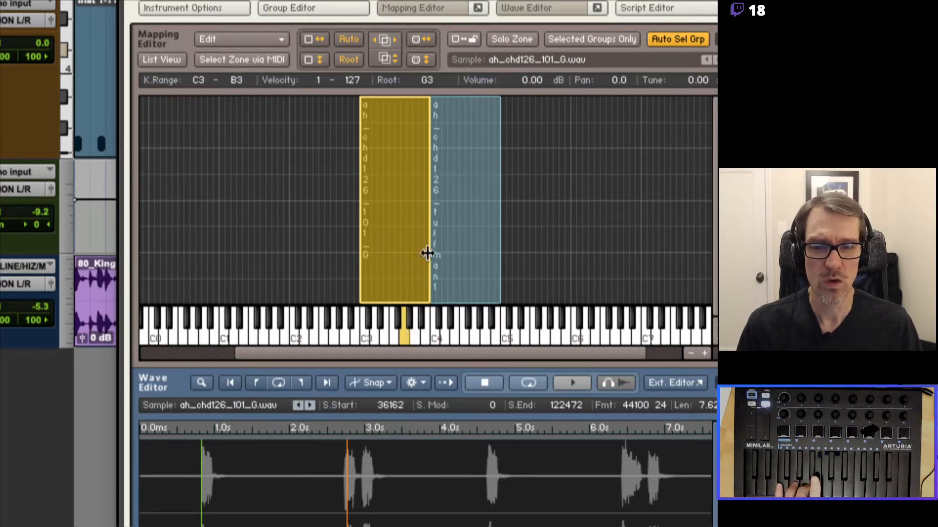
Set the root note of the ah_chd126_tuffman1 zone to G4 in the Mapping Editor
click(467, 221)
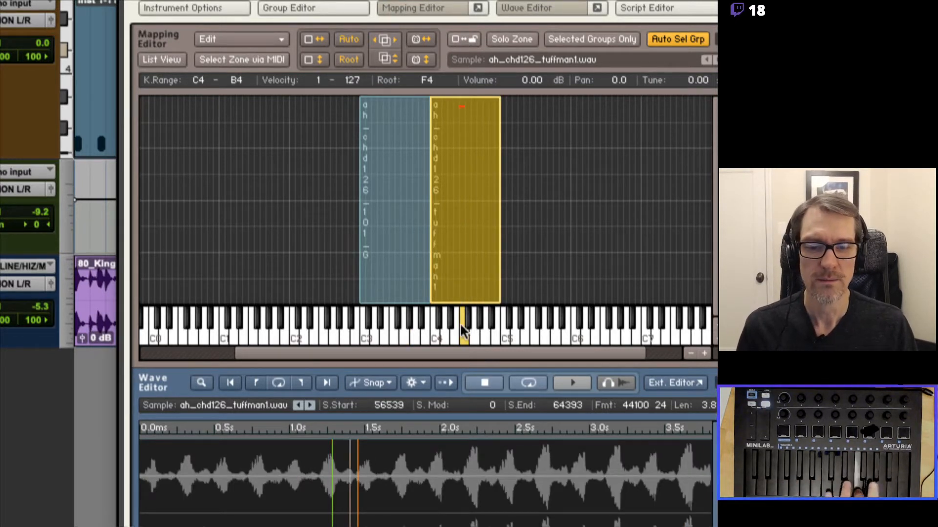
mouse_move(464, 332)
mouse_down()
mouse_move(411, 329)
mouse_move(578, 329)
mouse_move(497, 341)
mouse_move(473, 340)
mouse_move(468, 325)
mouse_move(473, 331)
mouse_up()
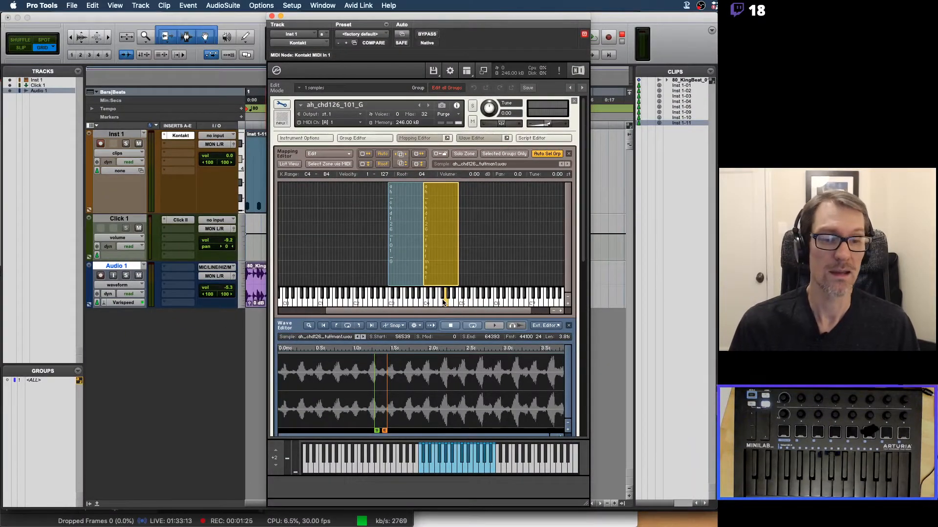
Show the Velocity Zone page of the sampling PDF in Preview and return to Pro Tools
key(super+Tab)
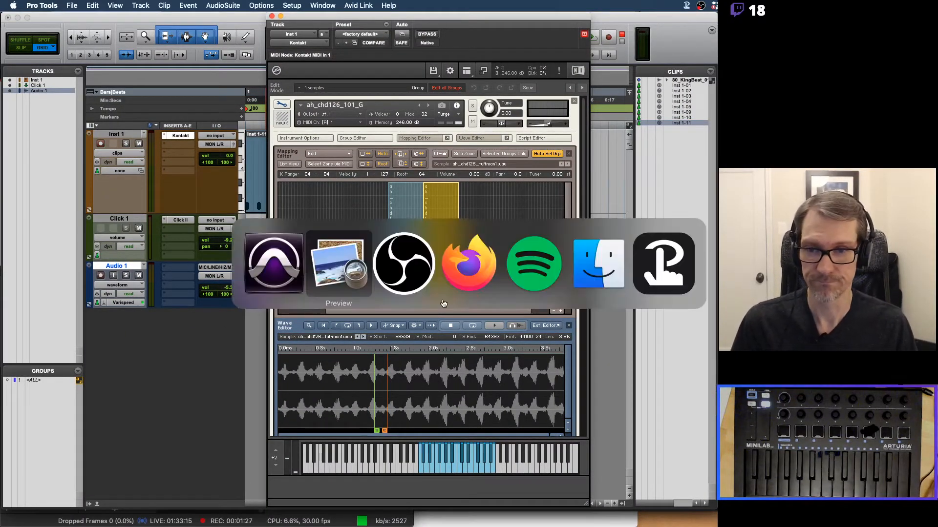
key(Right)
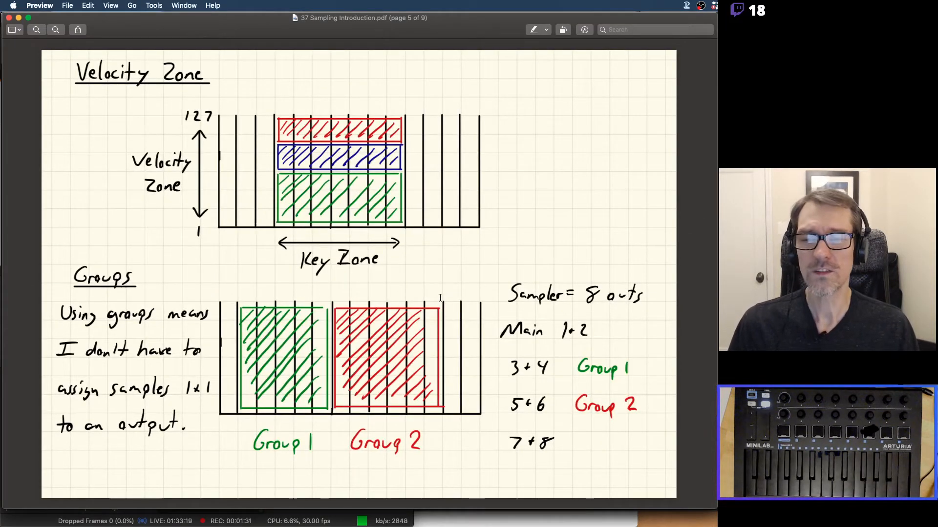
key(super+Tab)
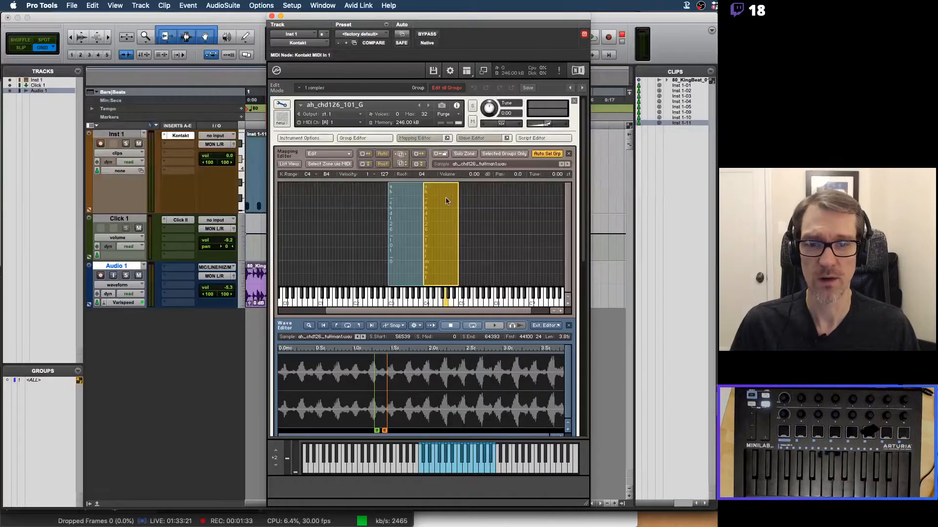
Restrict the ah_chd126_101_G zone to roughly the highest quarter of the velocity range, keeping its upper limit at 127
click(412, 229)
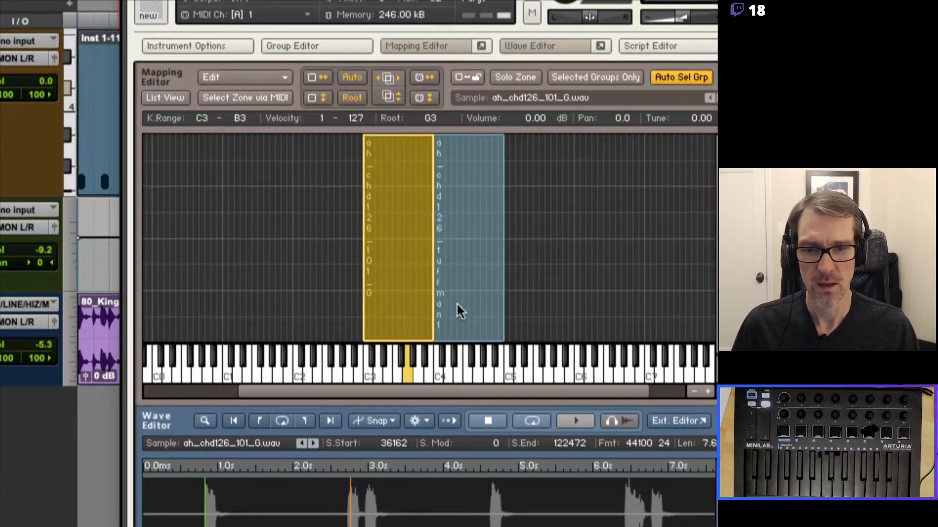
drag(416, 136, 407, 211)
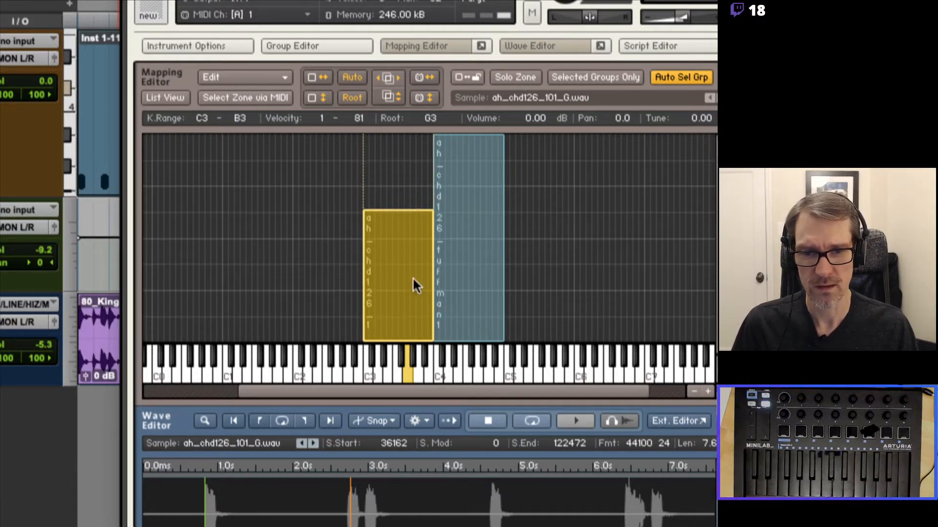
drag(414, 283, 409, 220)
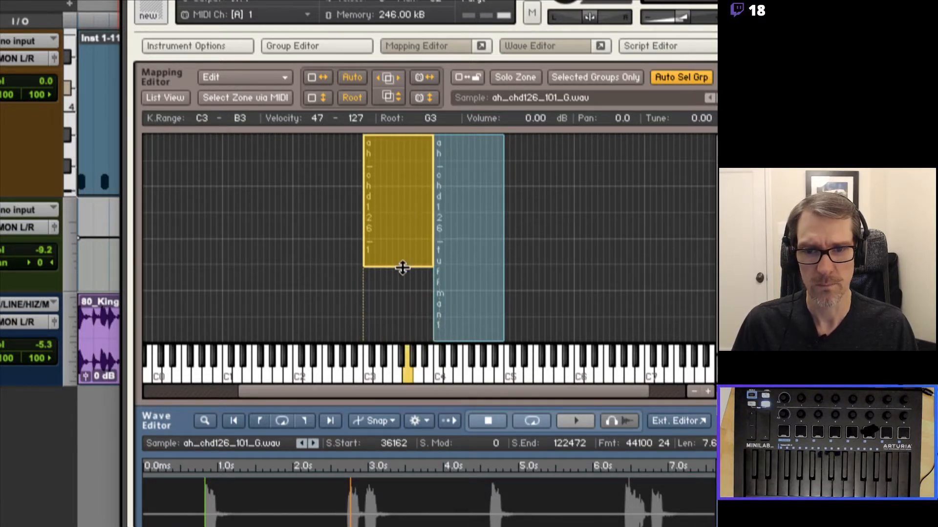
drag(402, 266, 403, 185)
Limit the ah_chd126_tuffman1 zone to velocities 1–96 and move it to keys C3–B3, directly beneath the ah_chd126_101_G zone
click(477, 209)
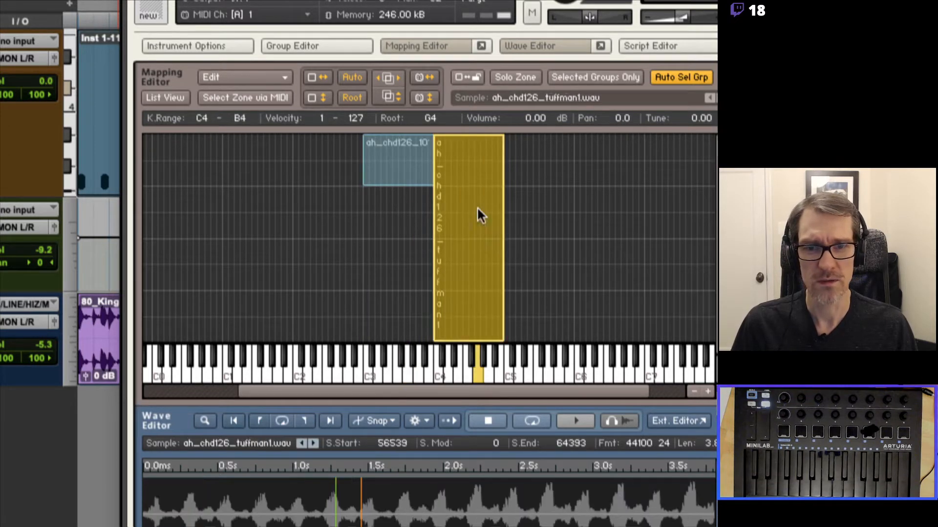
drag(476, 136, 400, 225)
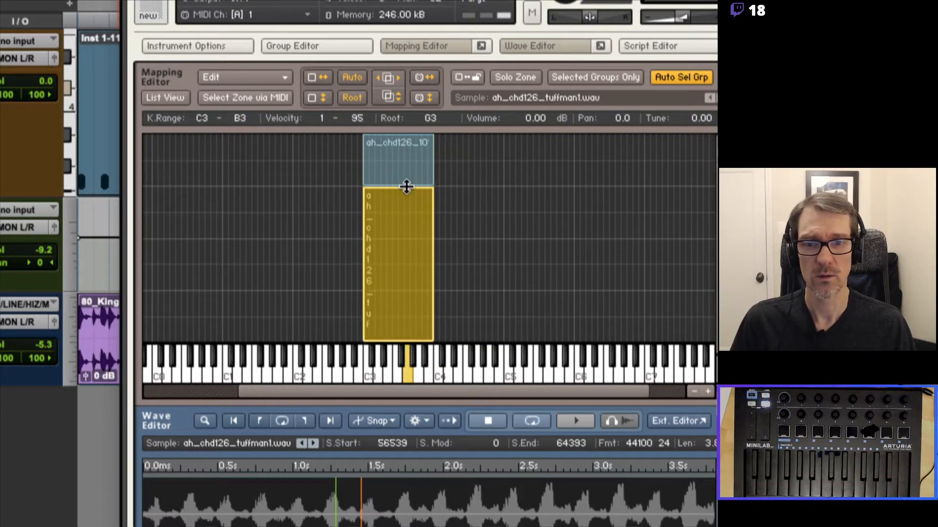
drag(407, 187, 407, 184)
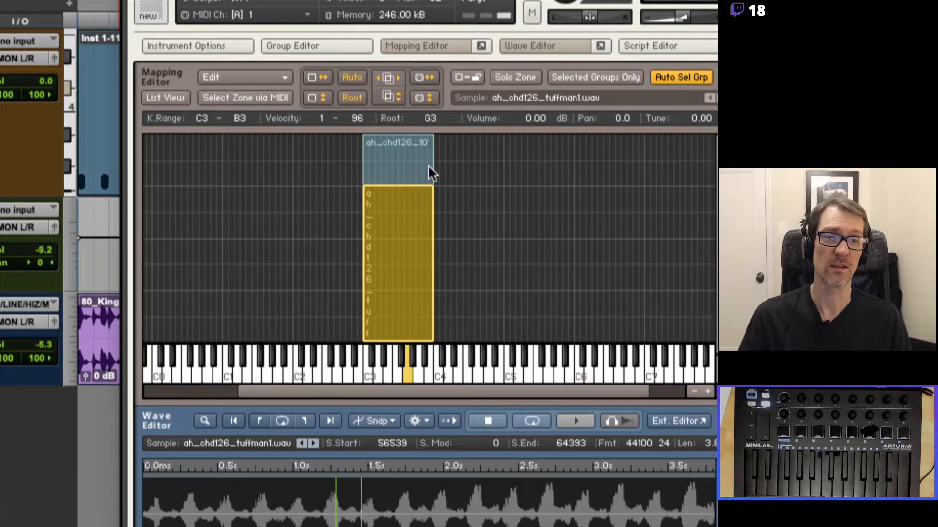
Extend the key range of both stacked sample zones to C3–B4
click(433, 169)
click(425, 168)
drag(431, 168, 502, 163)
click(422, 261)
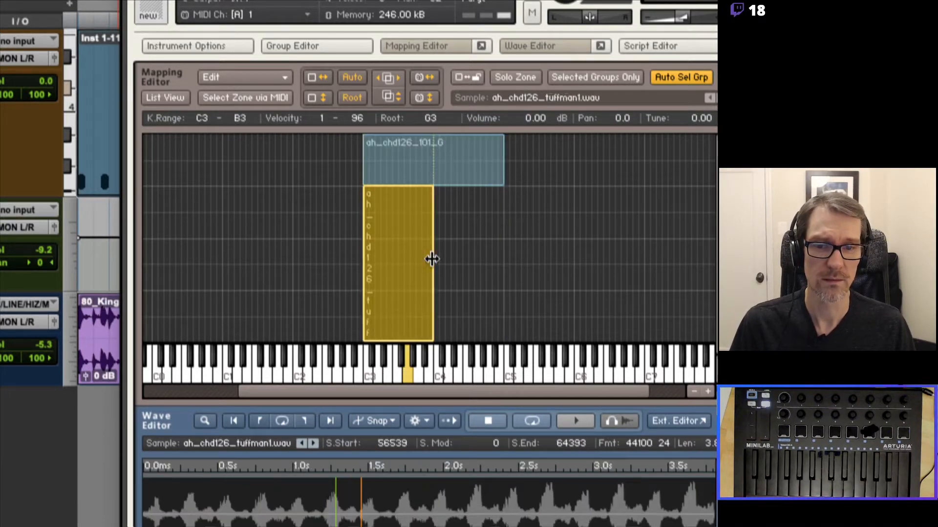
drag(431, 259, 504, 260)
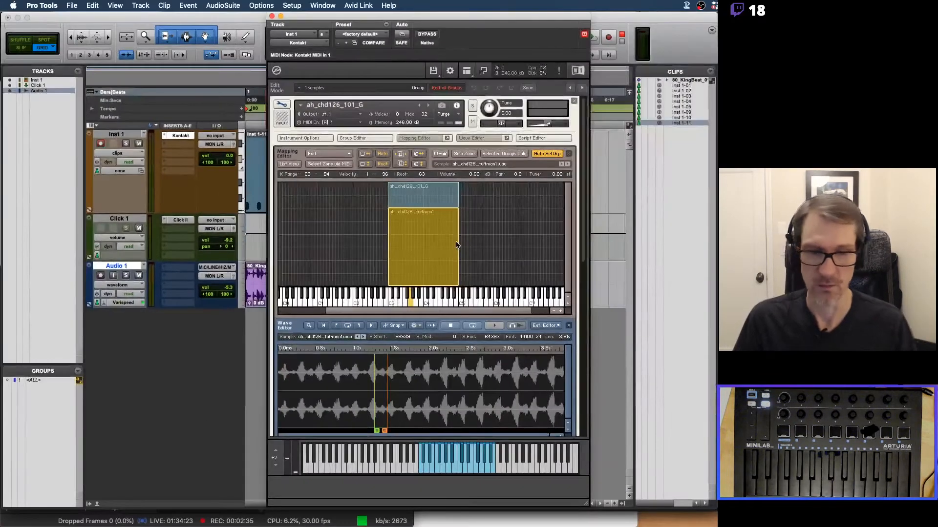
Switch to Preview, sketch a small check mark below the Velocity Zone diagram, and delete it again
key(super+Tab)
drag(443, 238, 459, 232)
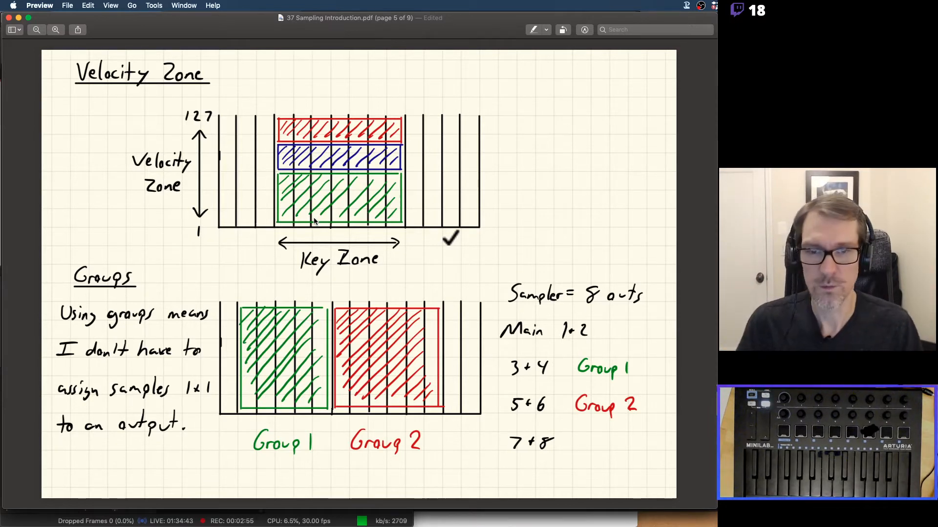
click(455, 240)
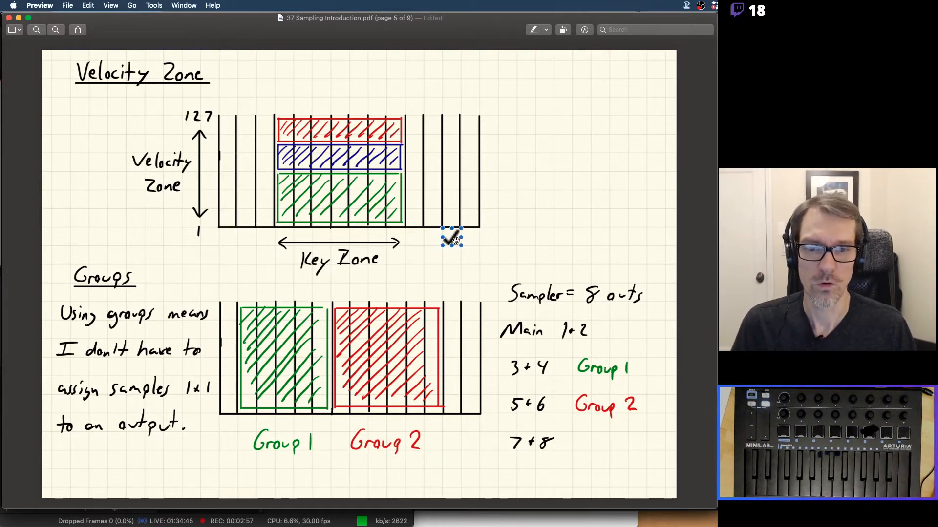
key(BackSpace)
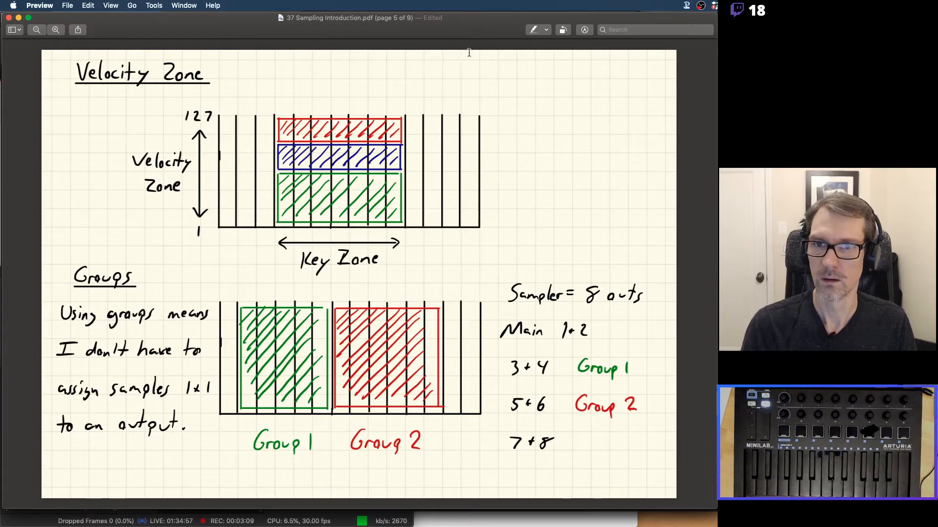
Advance the sampling PDF to the Loops page and switch back to Pro Tools
key(Right)
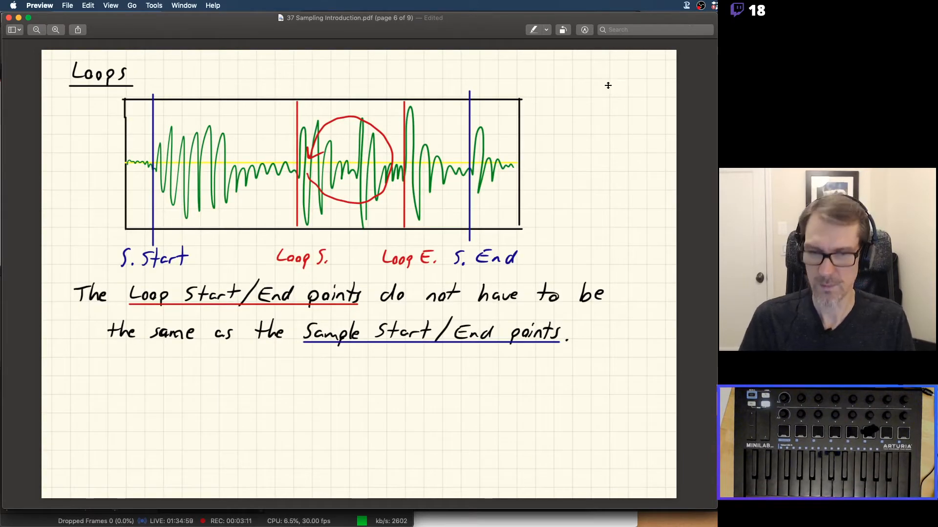
key(super+Tab)
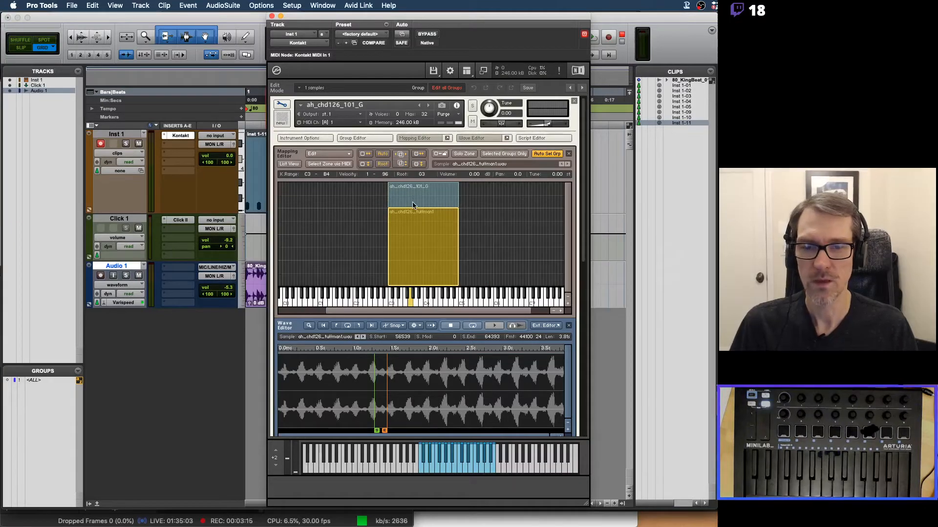
Delete the ah_chd126_101_G and ah_chd126_tuffman1 zones from the Mapping Editor
click(413, 203)
key(Delete)
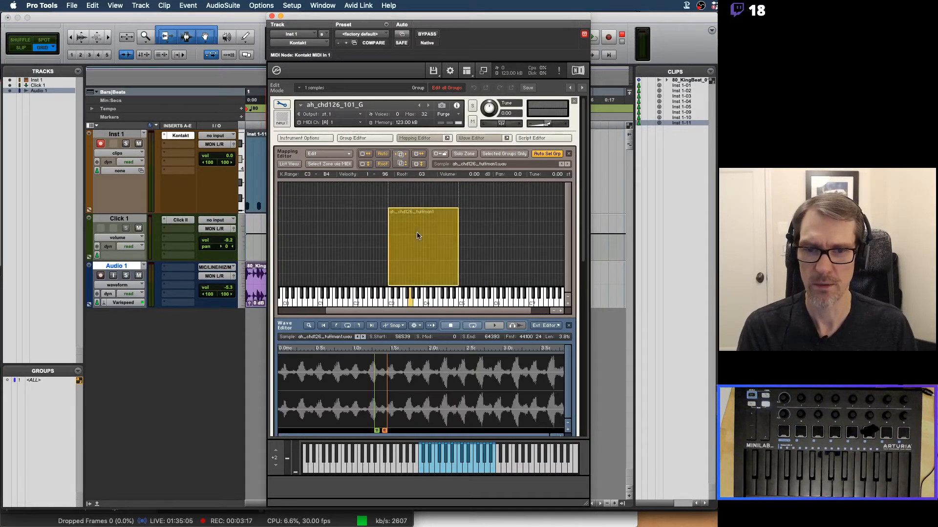
key(Delete)
Switch to Finder, move the chord loops window clear of the Kontakt window, and close the Applications window
key(super+Tab)
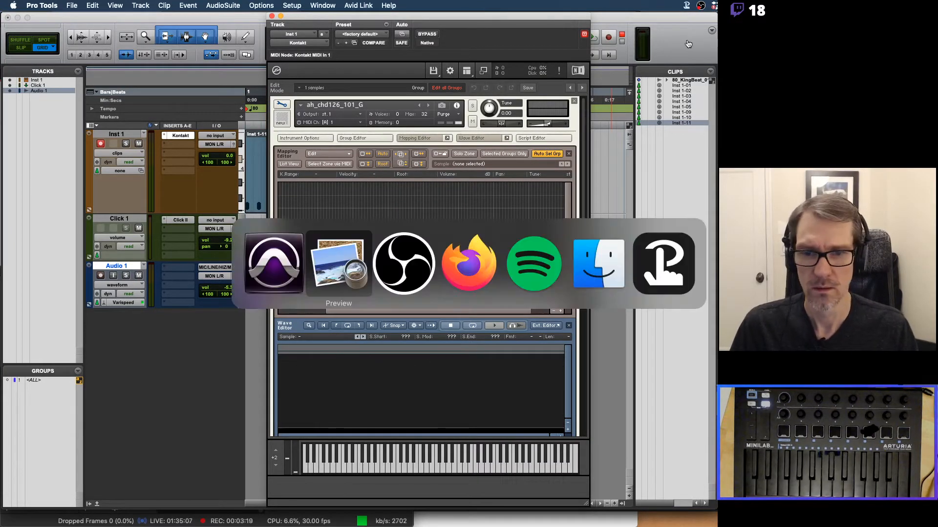
key(super+Tab)
key(super+Tab)
key(super+Tab)
key(super+Tab)
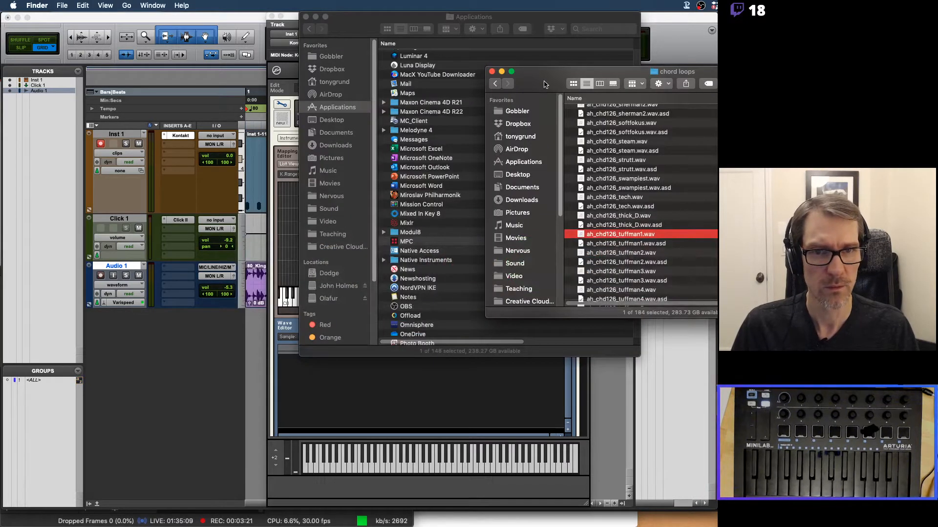
drag(541, 84, 689, 58)
click(306, 17)
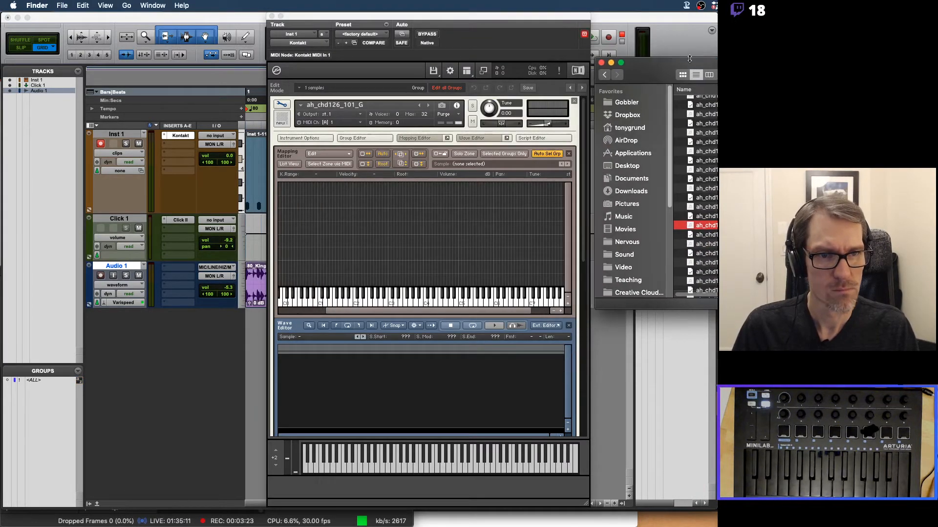
Navigate up two levels from the chord loops folder and into the percussion folder of the Pandeiro sample pack
click(607, 76)
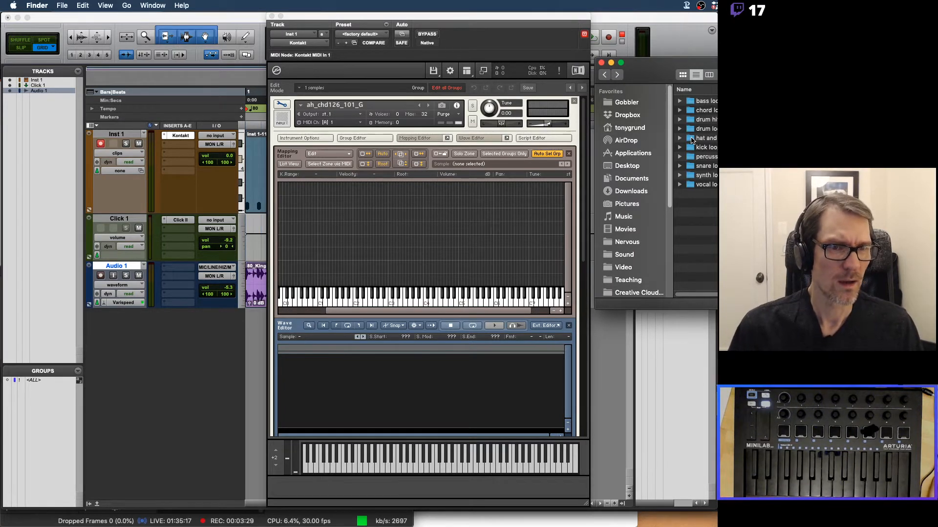
click(604, 74)
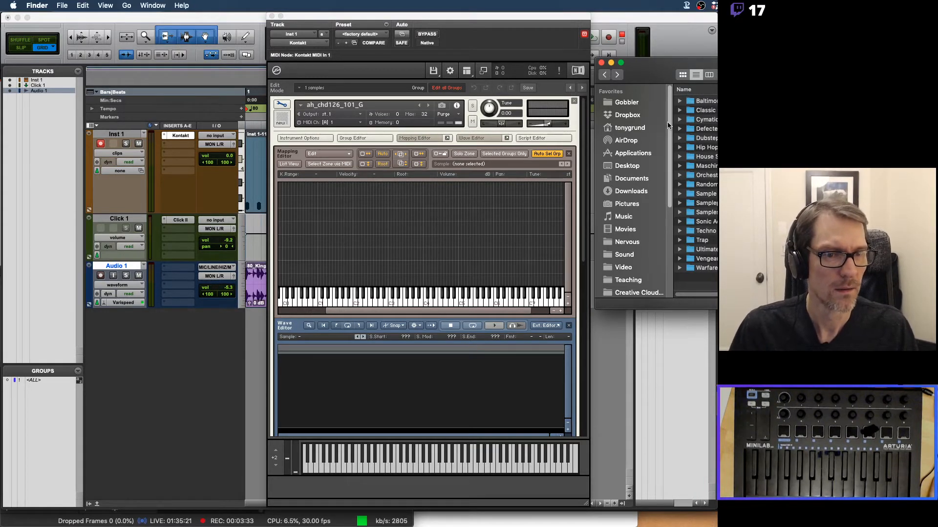
double_click(701, 203)
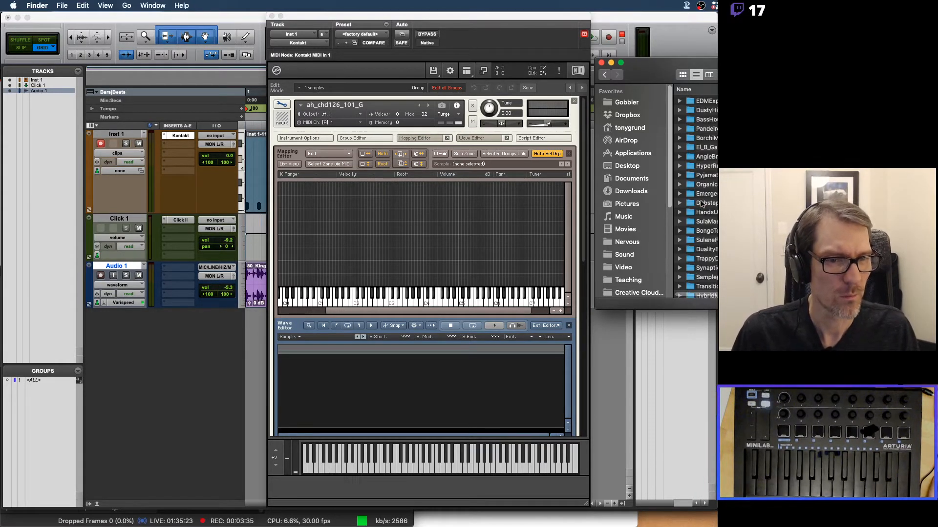
double_click(708, 129)
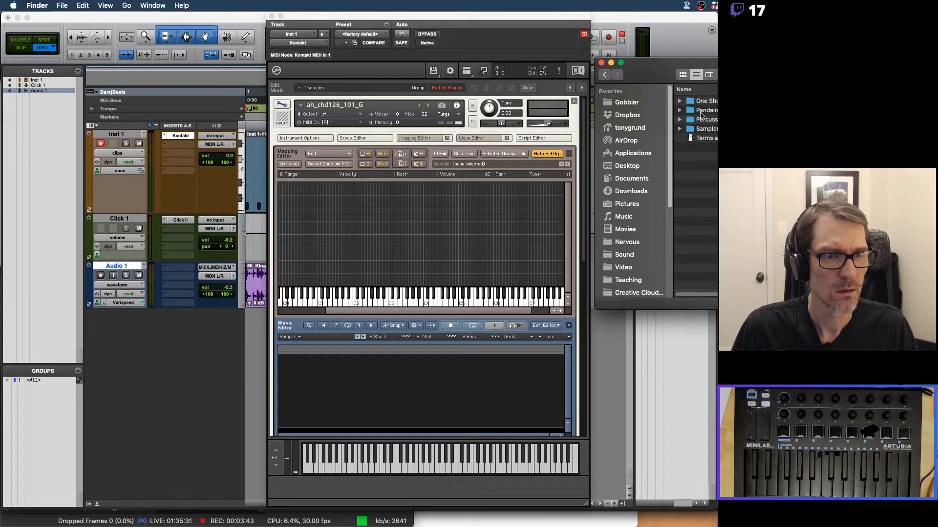
click(701, 112)
double_click(700, 121)
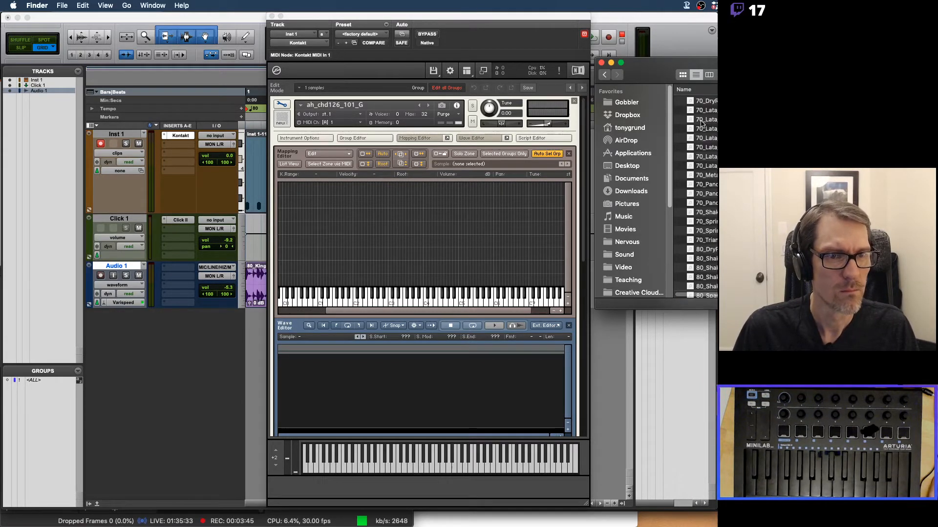
Return to the sample pack's main folder, open its folder of numbered loops, and preview 70_Loop_05_SP.wav
click(604, 75)
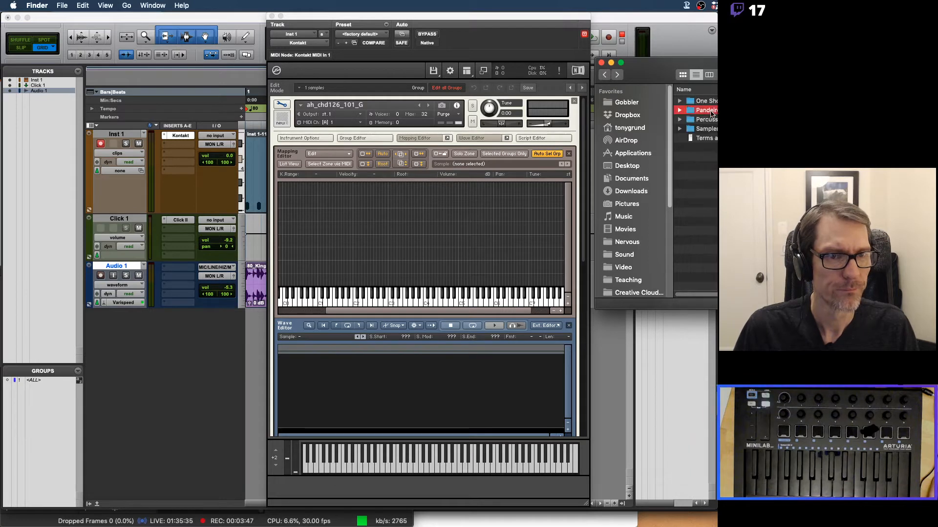
click(710, 101)
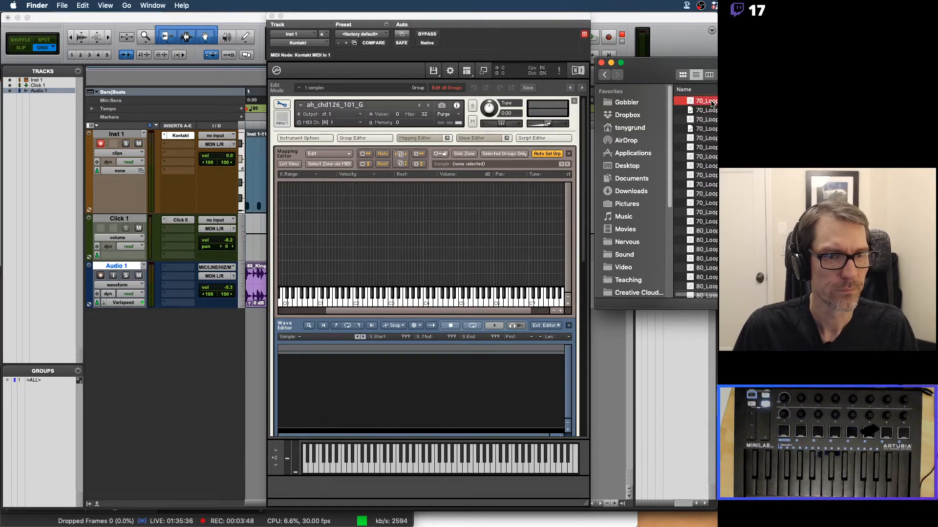
click(710, 157)
key(space)
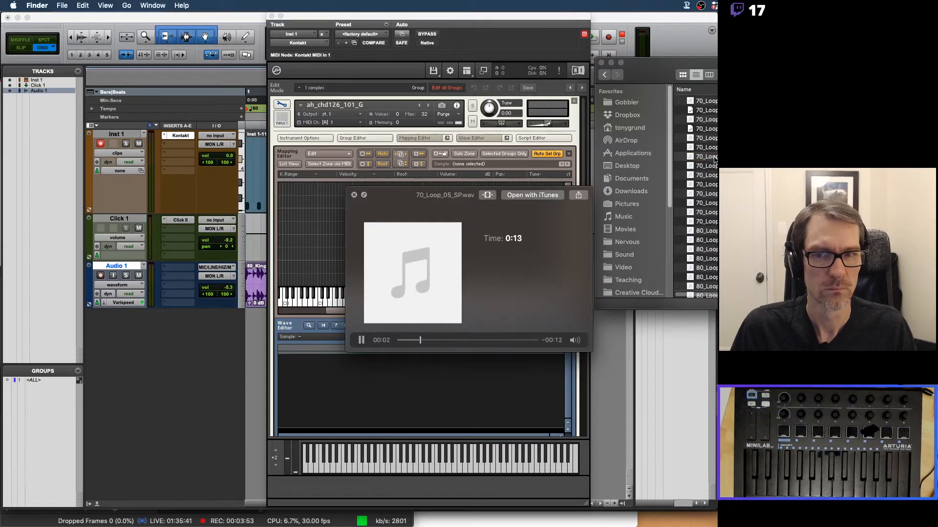
Preview 80_Loop_01_SP.wav and 80_Loop_02_SP.wav in the folder of numbered loops
key(space)
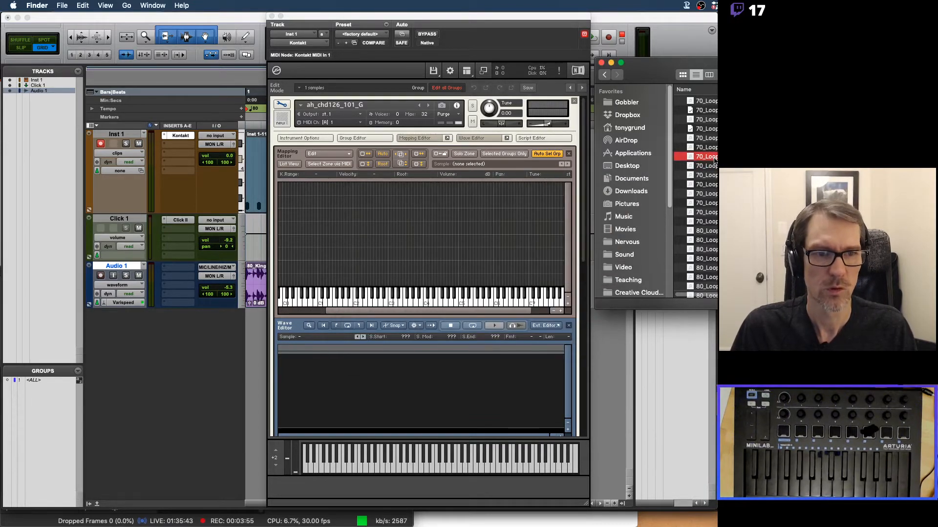
click(707, 232)
key(space)
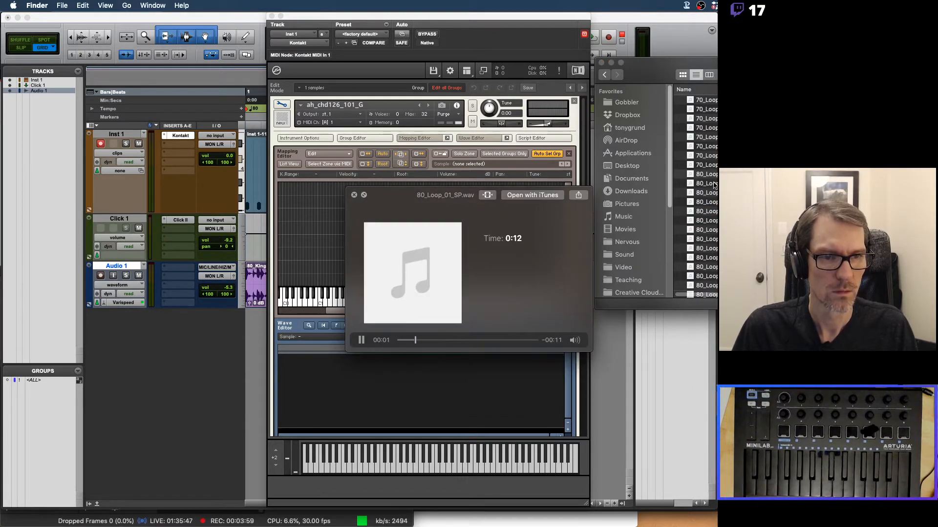
key(space)
click(714, 184)
key(space)
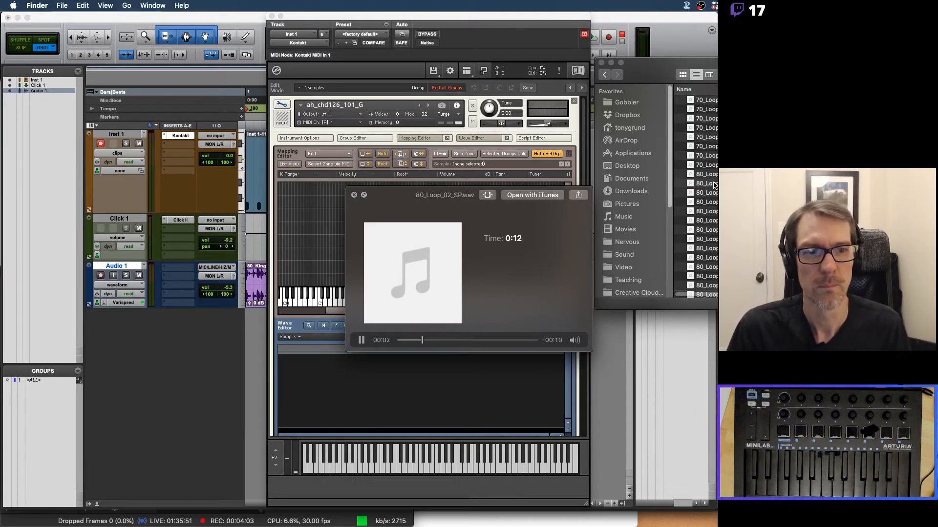
key(space)
Add 80_Loop_02_SP.wav to Kontakt's Mapping Editor and widen its key zone to C#2–C4
drag(708, 184, 384, 241)
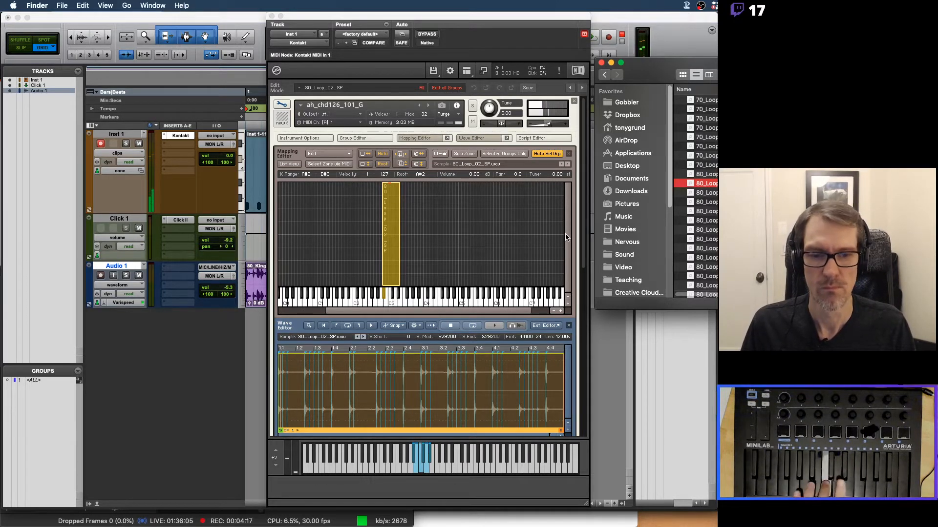
click(567, 398)
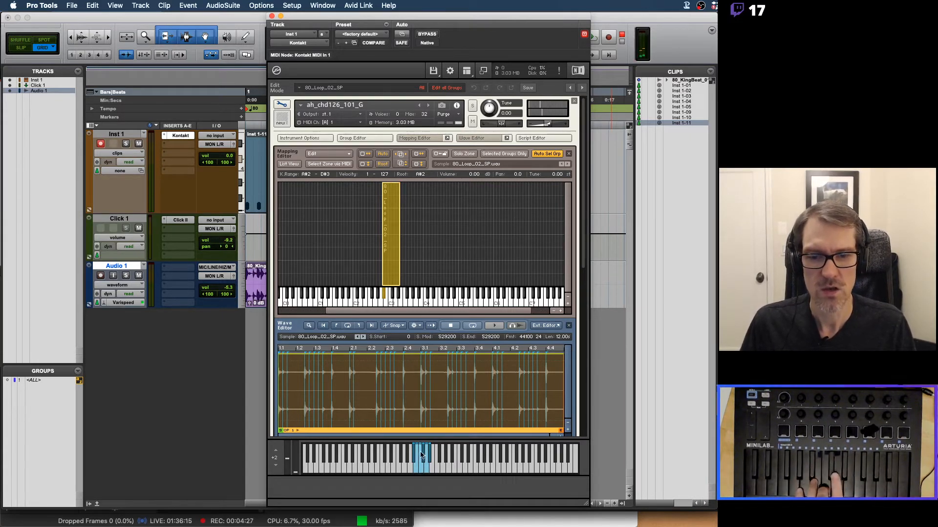
drag(382, 239, 425, 245)
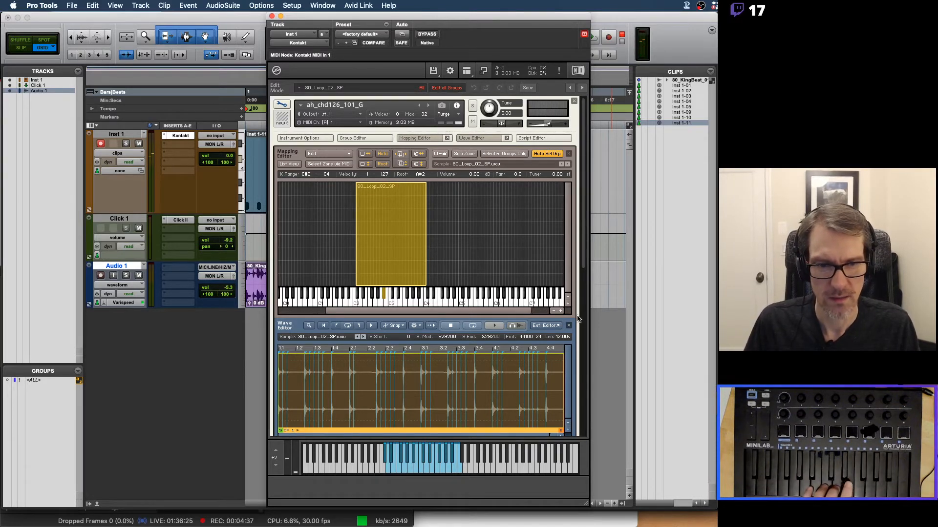
Turn off the Wave Editor's grid and check the Sync / Slice settings before returning to the Sample Loop settings
scroll(584, 261, down, 5)
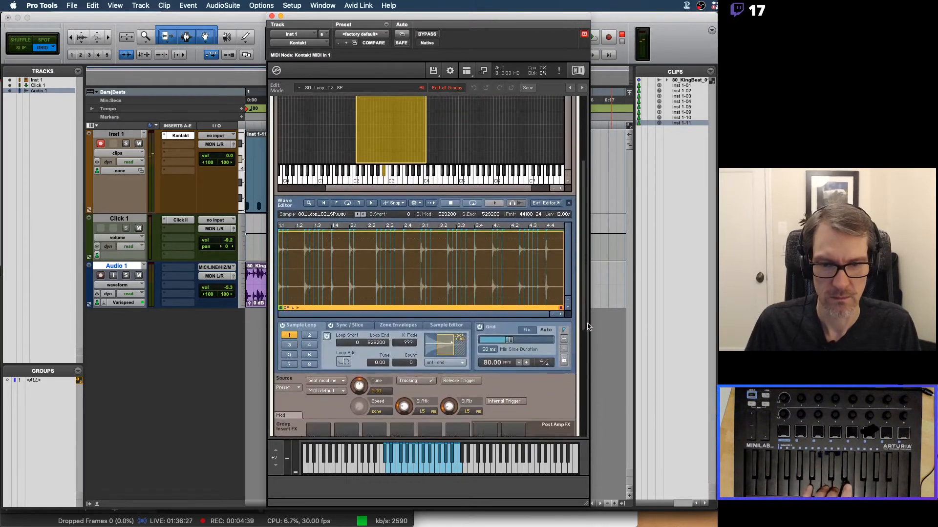
click(478, 310)
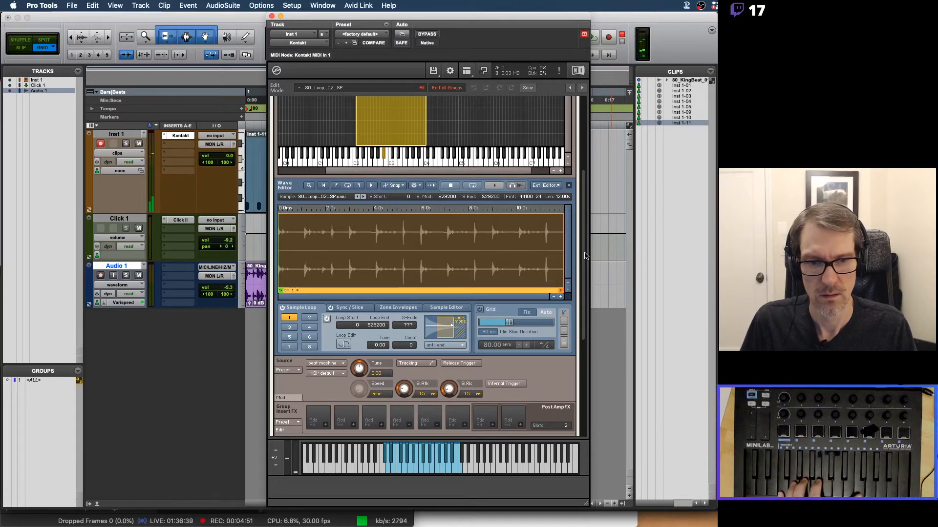
drag(585, 258, 588, 181)
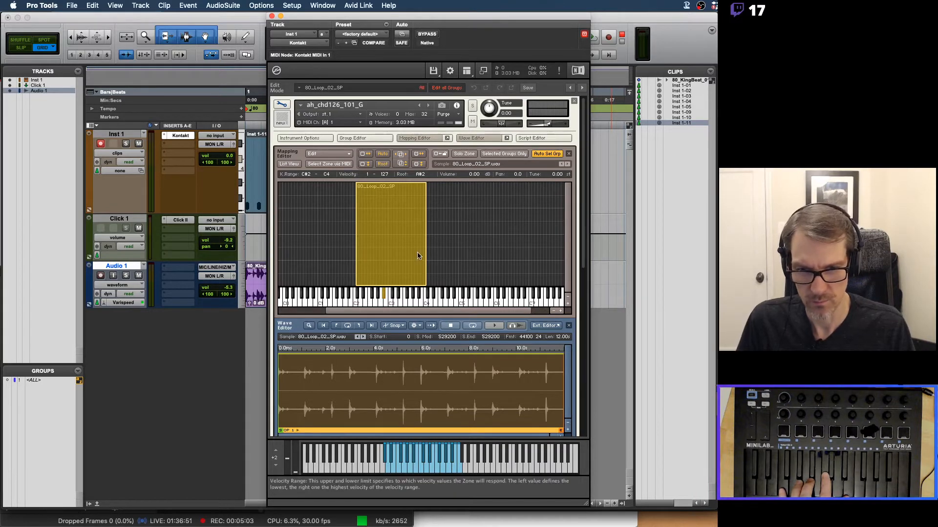
scroll(499, 336, down, 5)
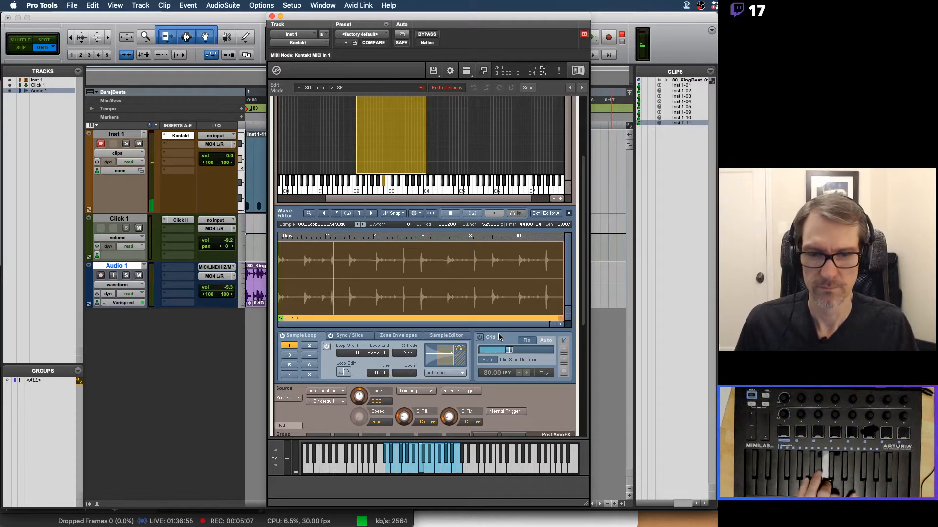
click(341, 337)
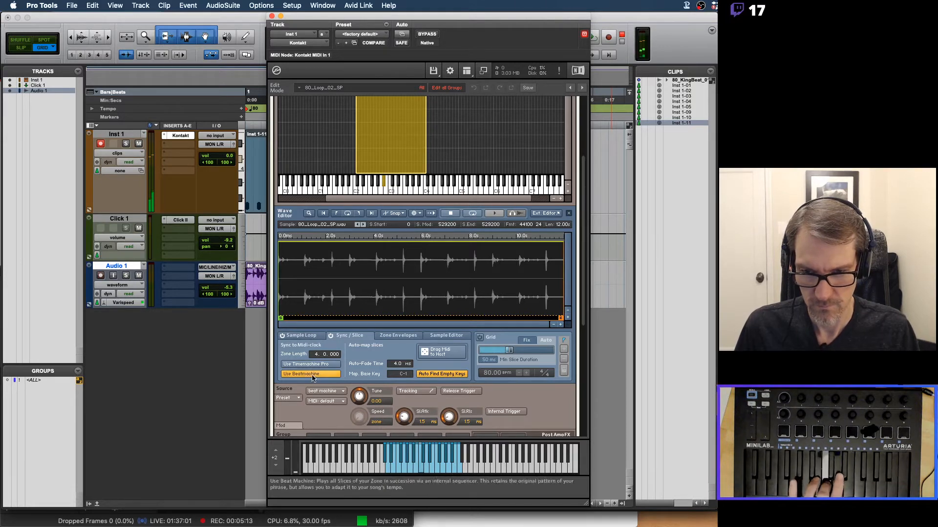
click(299, 336)
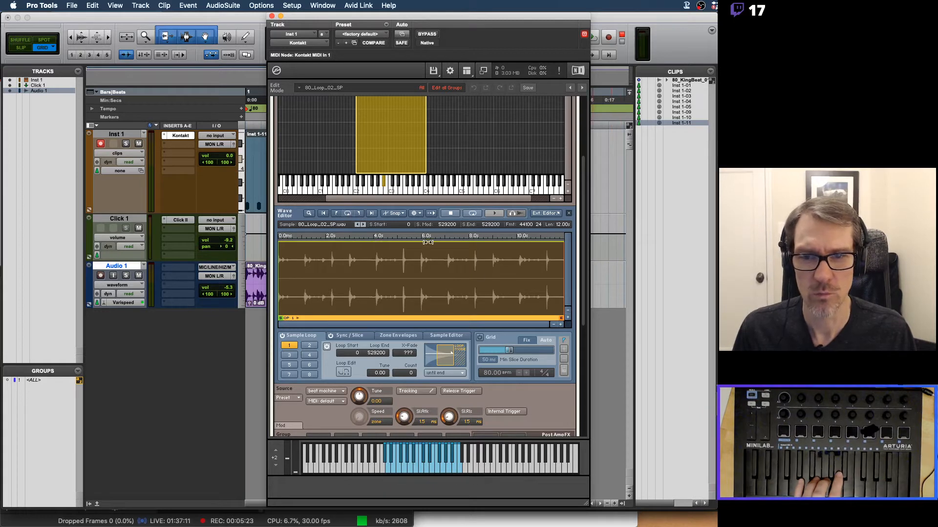
Shorten loop 1 of 80_Loop_02_SP.wav so it starts at sample 47859 and ends at sample 96663
drag(563, 299, 511, 303)
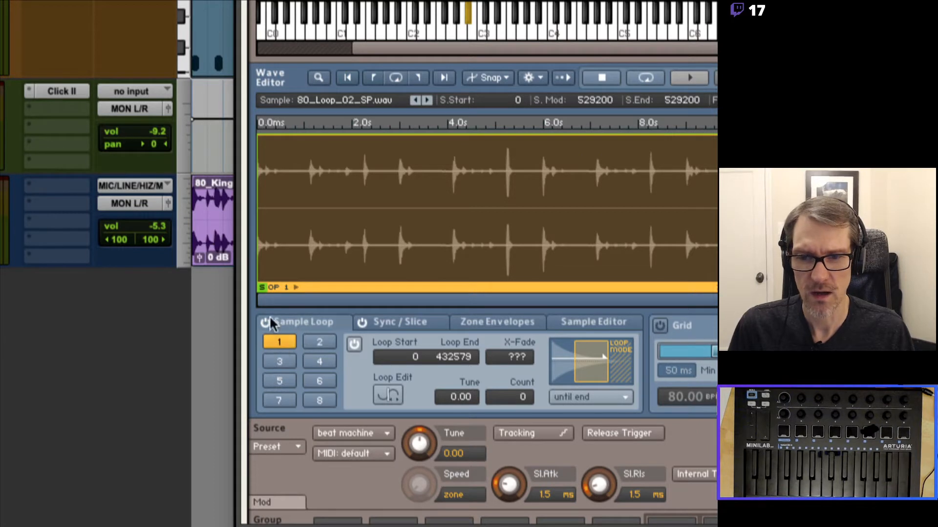
click(264, 322)
click(278, 341)
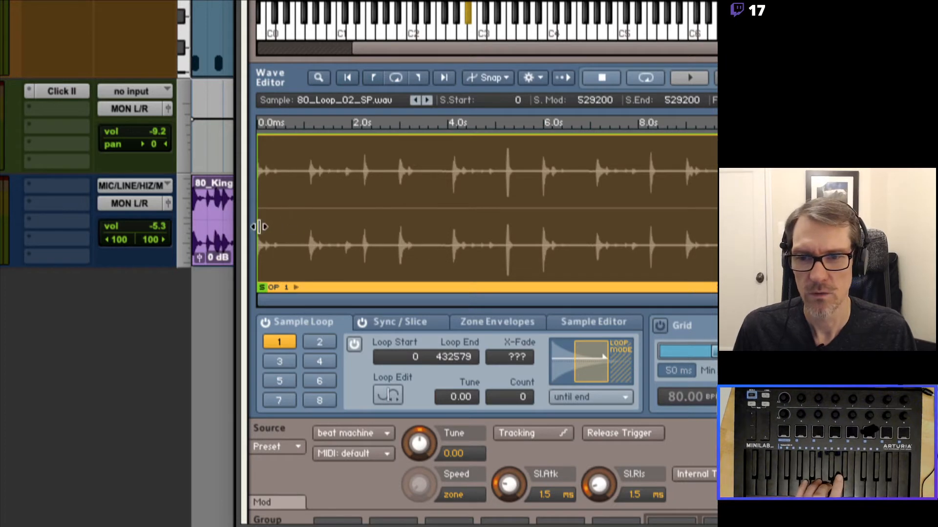
drag(260, 227, 309, 228)
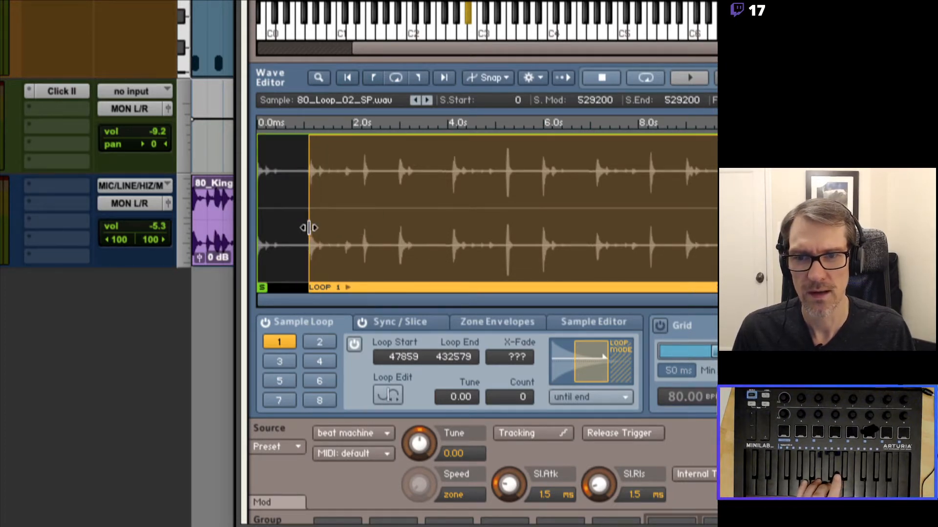
drag(712, 235, 359, 198)
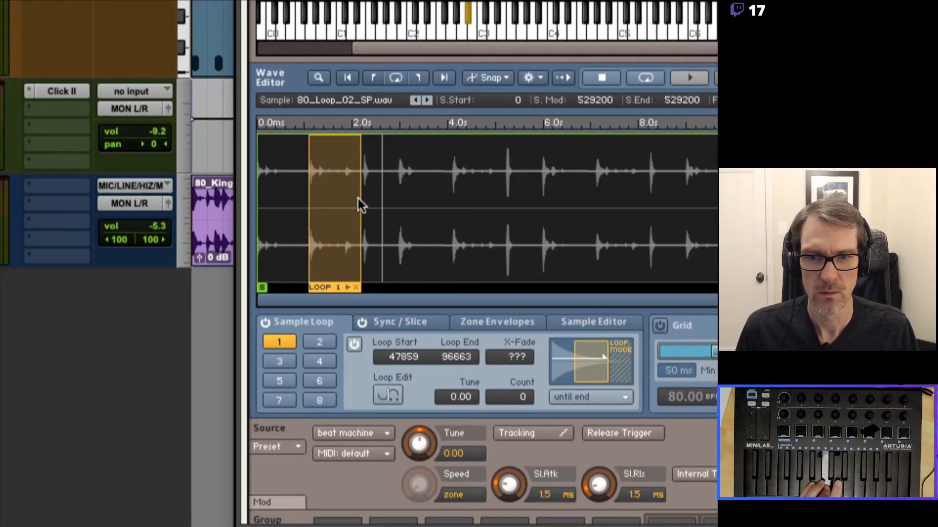
Switch loop 1 off and back on, and remove the loop region from the waveform
click(354, 345)
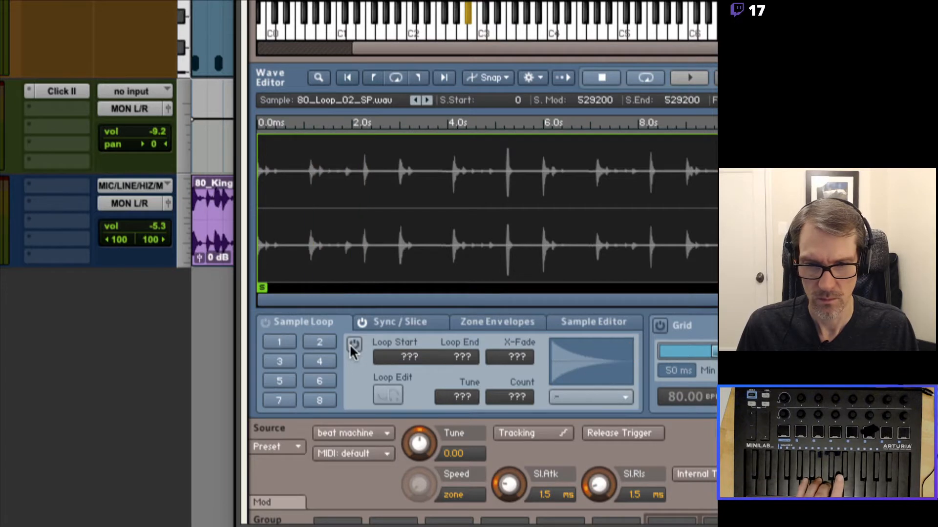
click(354, 345)
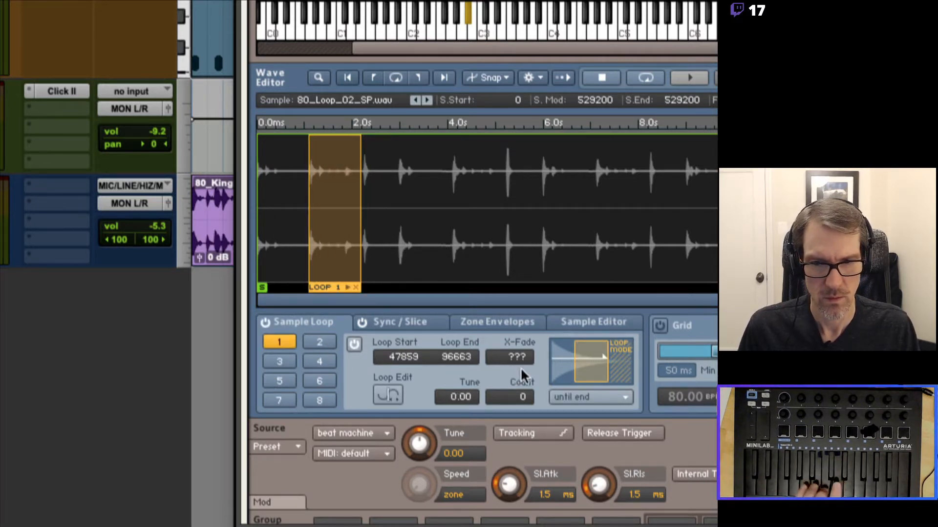
right_click(357, 285)
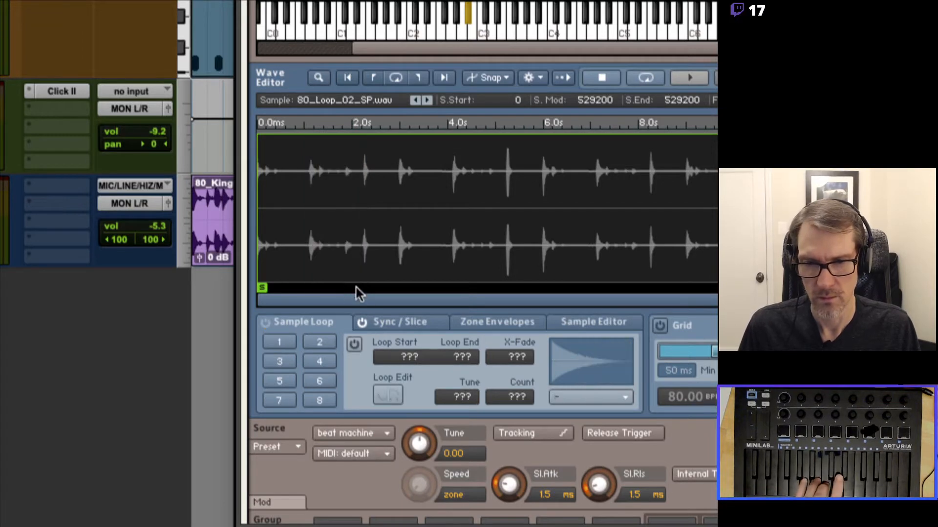
Remove the ah_chd126_101_G instrument from the Kontakt rack
scroll(537, 162, up, 5)
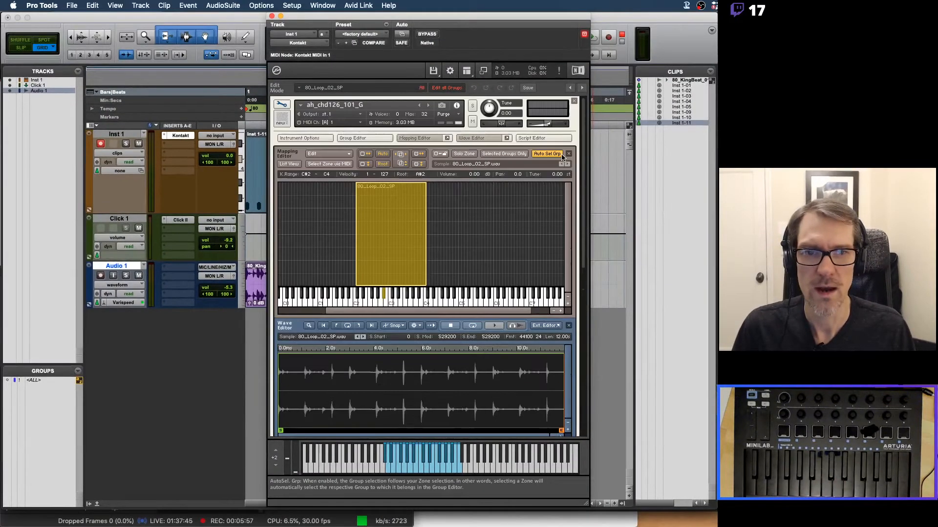
click(574, 100)
click(494, 182)
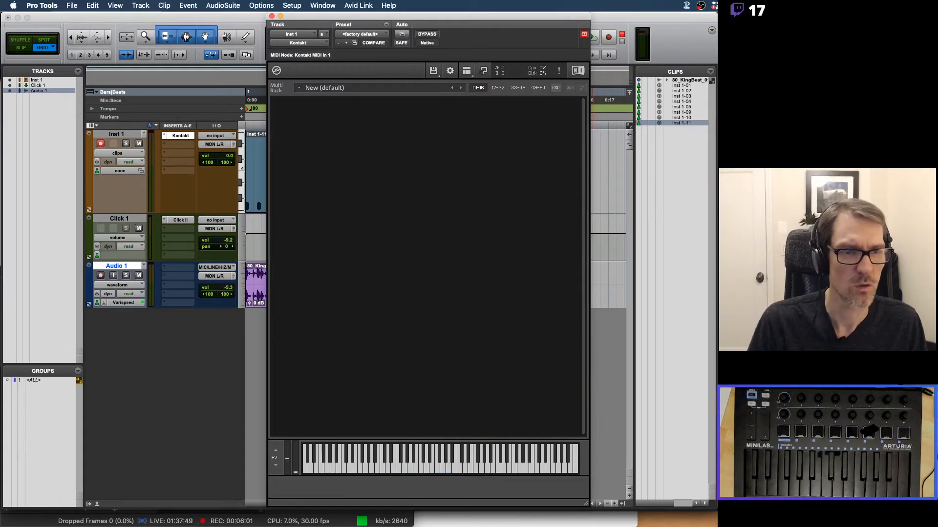
Switch to Finder, load 80_Loop_02_SP.wav into the empty Kontakt rack as a new instrument, and open it for editing
key(super+Tab)
drag(706, 184, 404, 217)
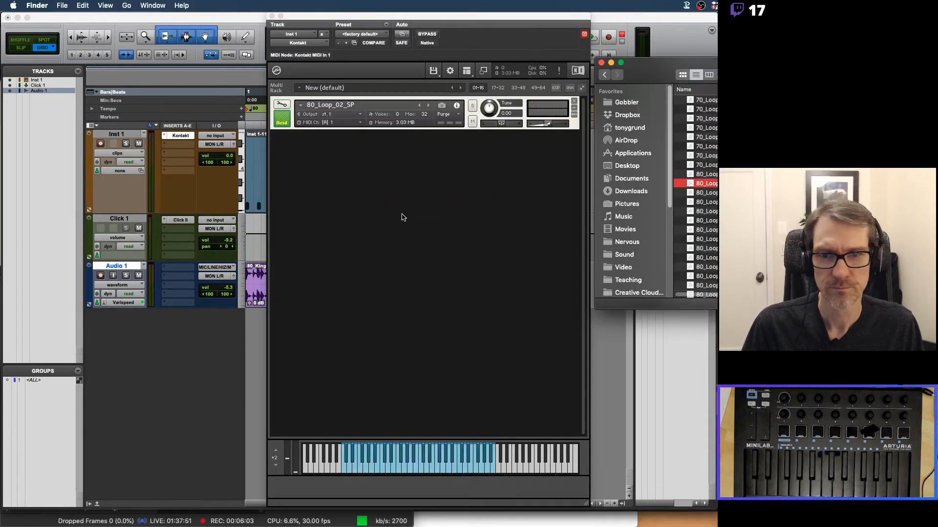
click(282, 105)
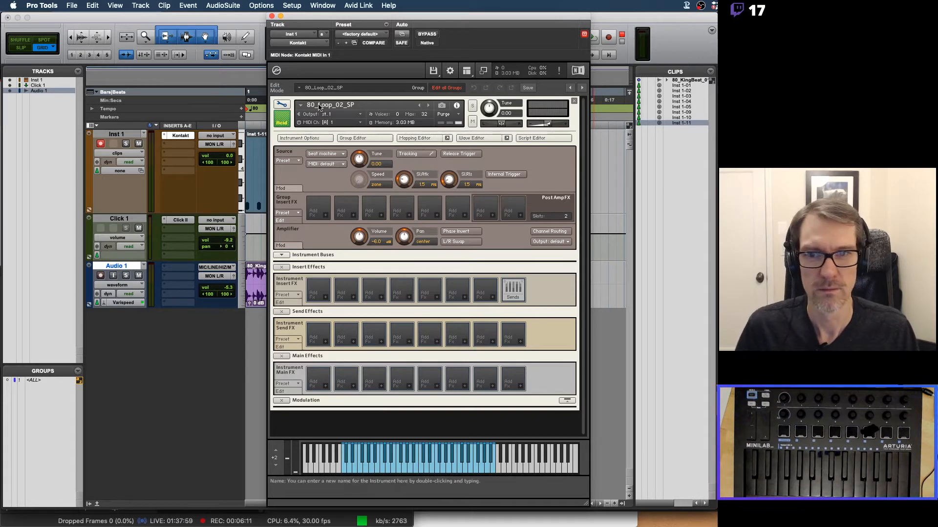
Return Finder to the list of sample pack folders and remove the 80_Loop_02_SP instrument from the Kontakt rack
key(super+Tab)
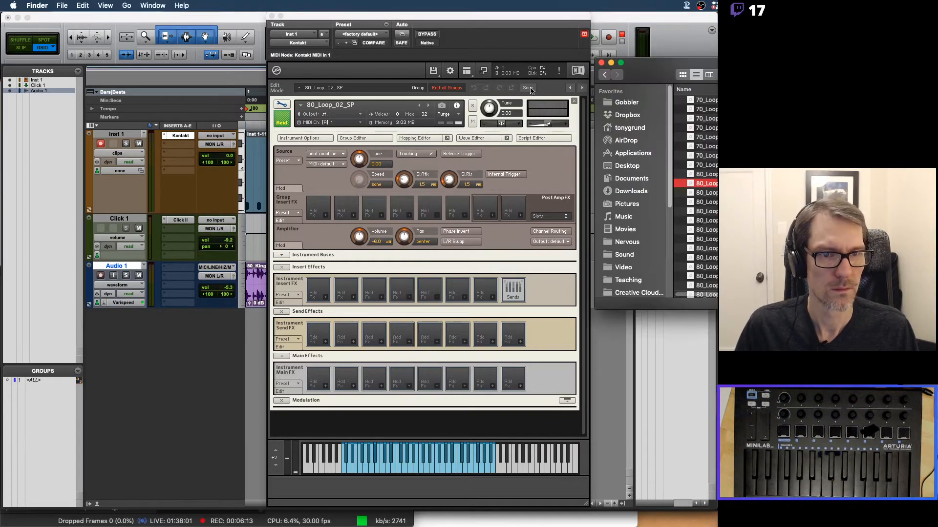
click(603, 75)
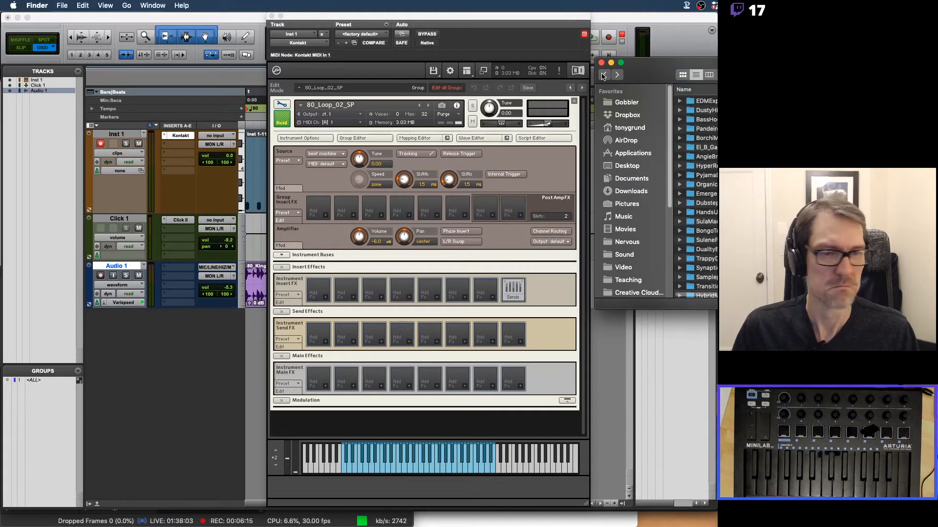
click(574, 101)
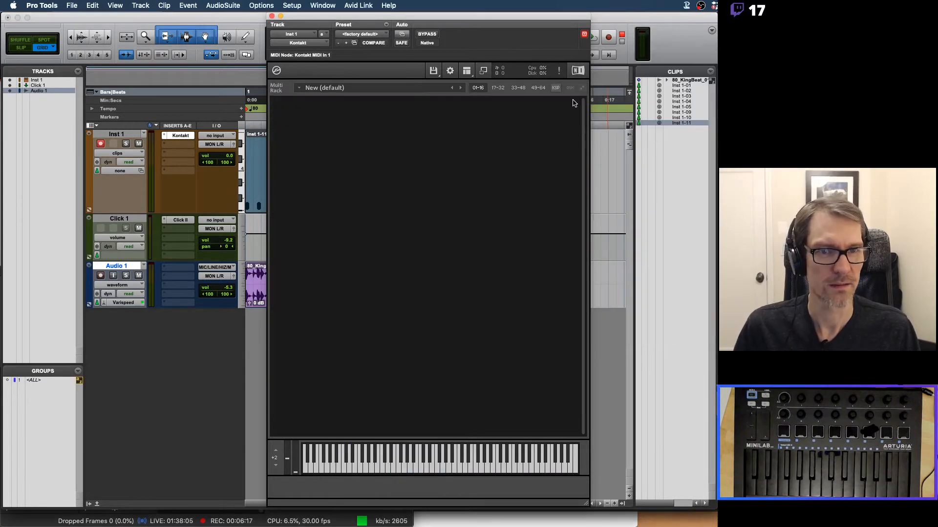
Switch to Finder, open the Pyjama sample pack, collapse its Guitars folder, and expand its Foley folder
key(super+Tab)
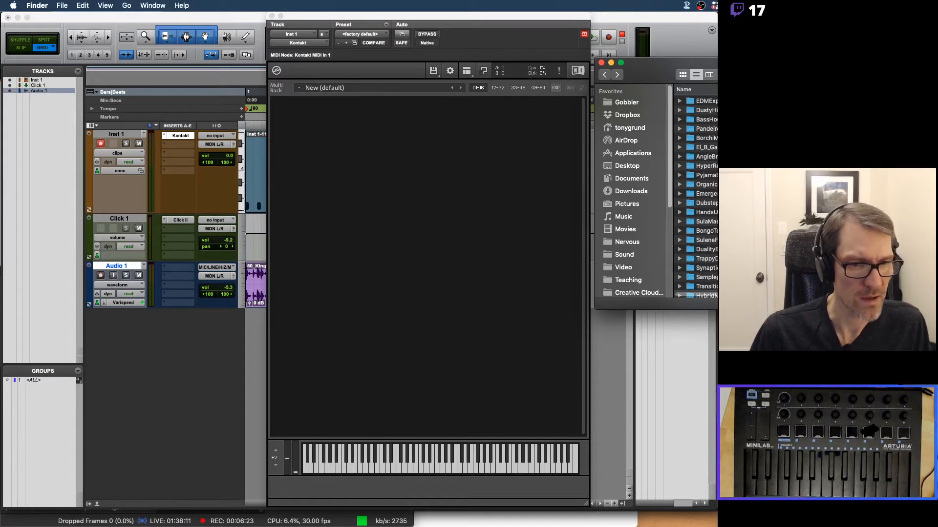
scroll(695, 195, down, 1)
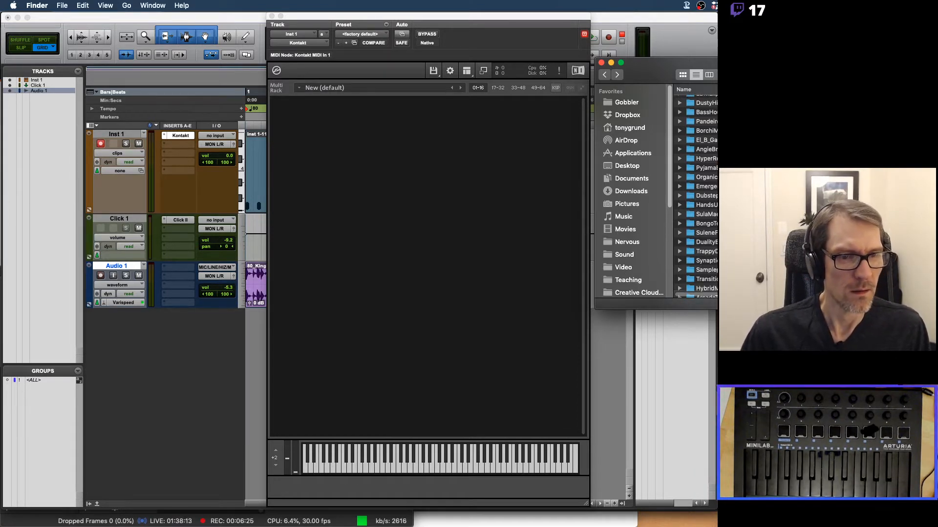
double_click(713, 168)
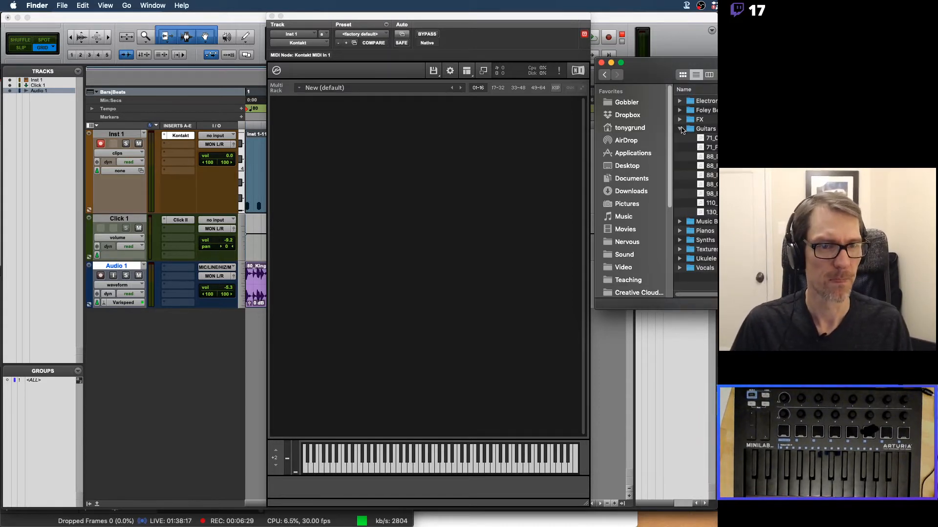
click(679, 129)
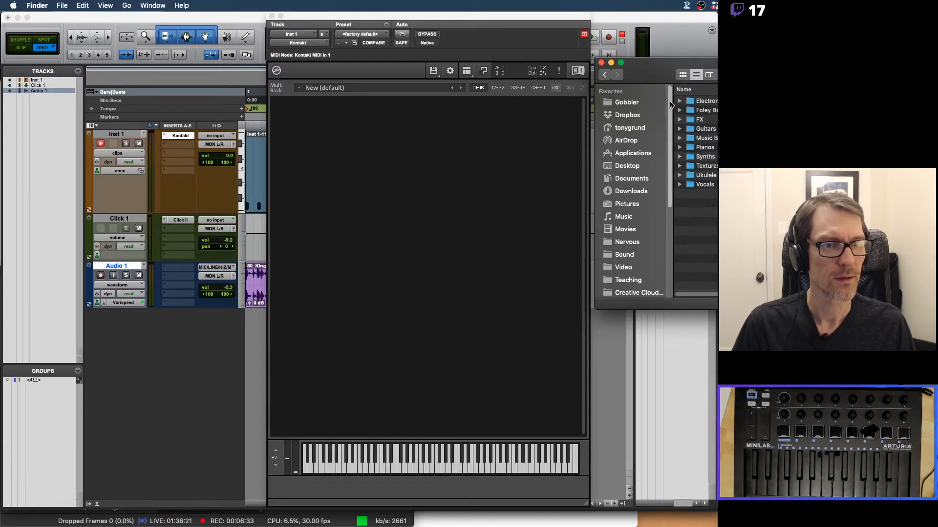
click(680, 111)
scroll(714, 145, down, 5)
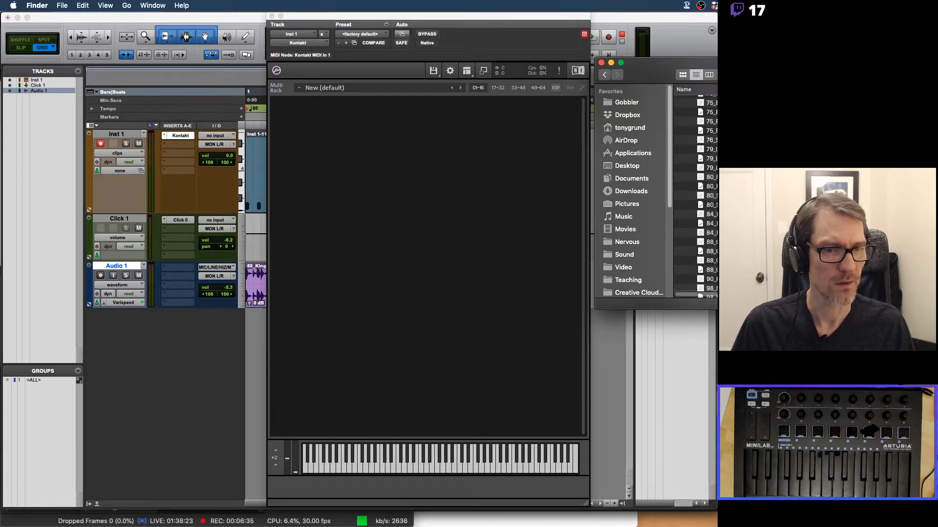
Preview 80_ForksBeat_01_551.wav, 80_ShakeyBeat_01_551.wav and 84_HarvestTimeBeat_01_551.wav in the Foley folder
click(712, 177)
key(space)
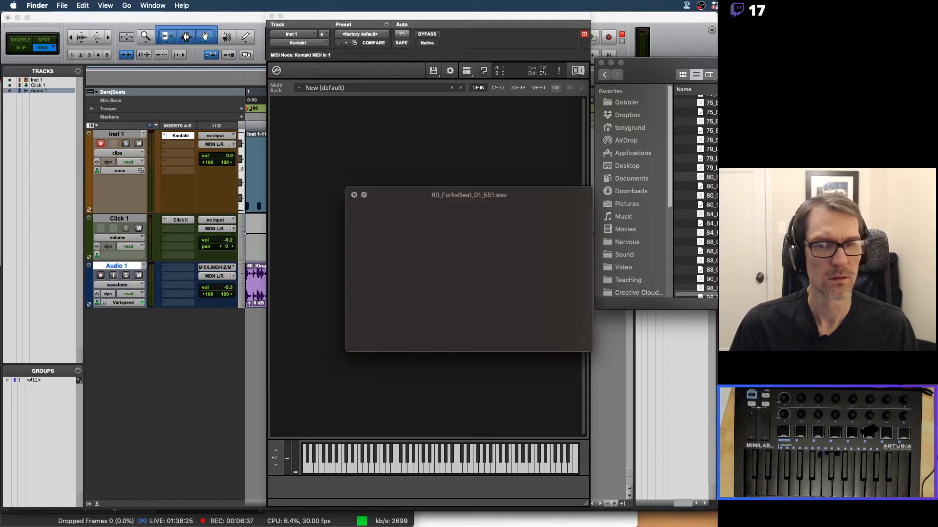
key(space)
key(Down)
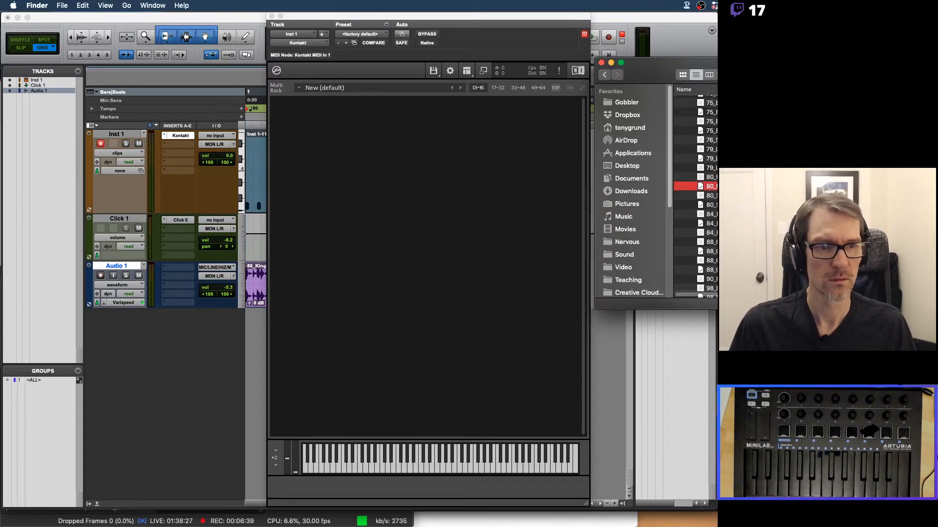
key(Down)
key(space)
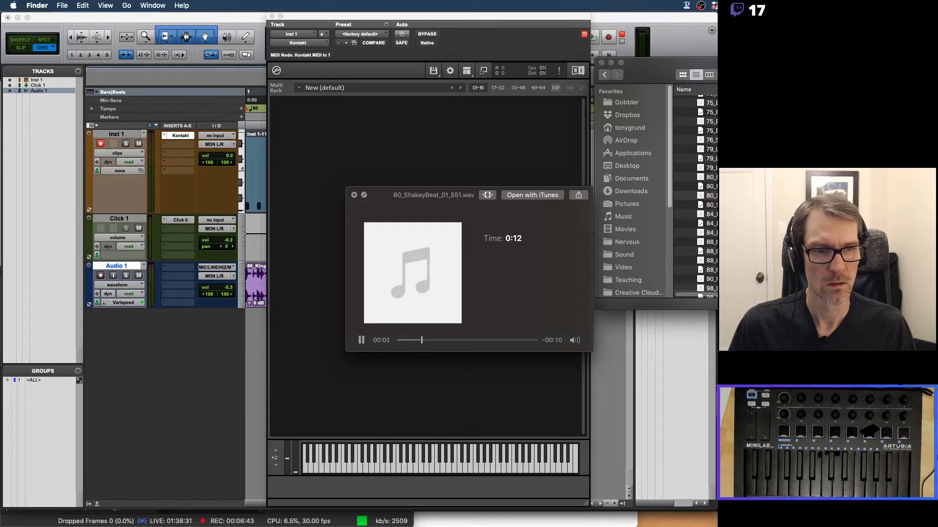
key(space)
key(Down)
key(Down)
key(space)
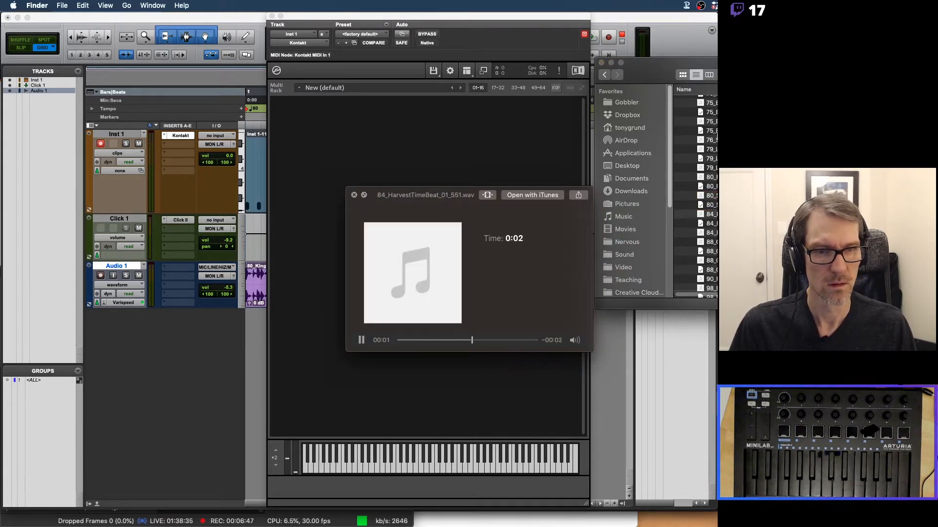
Stop the preview and load 80_KingBeat_01_551.wav from Finder into the empty Kontakt rack as a new instrument
key(space)
key(Home)
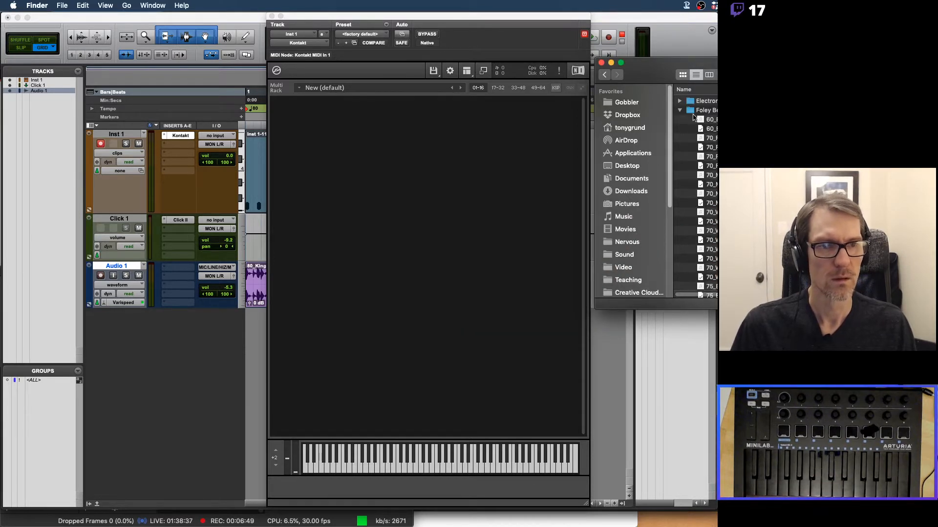
scroll(691, 97, down, 5)
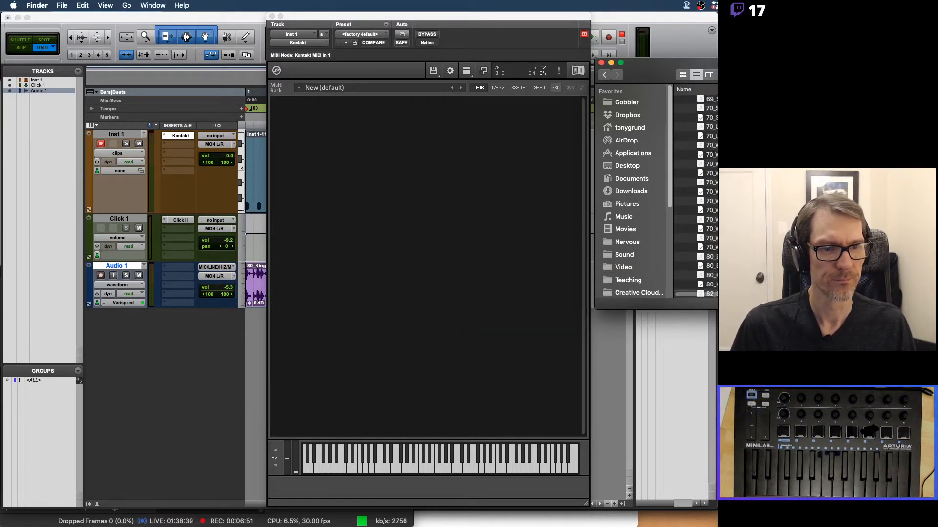
scroll(693, 195, down, 5)
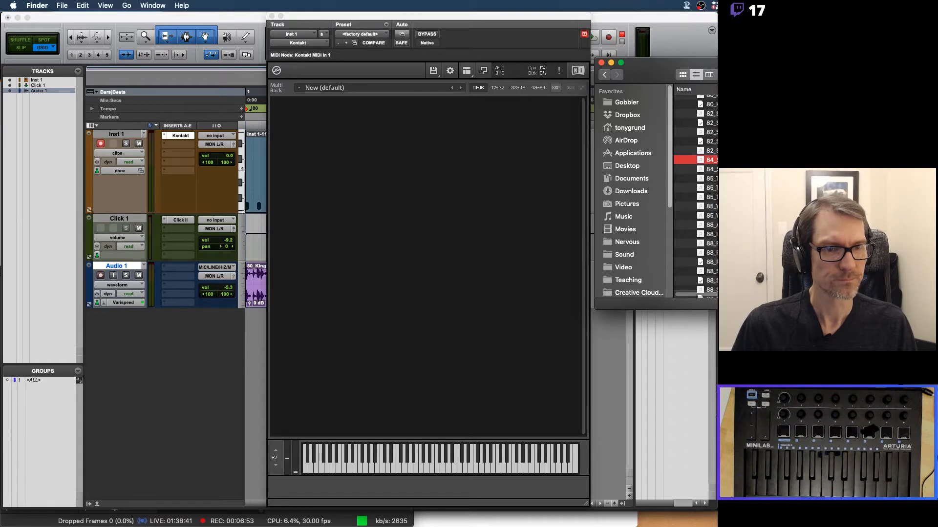
scroll(695, 195, up, 2)
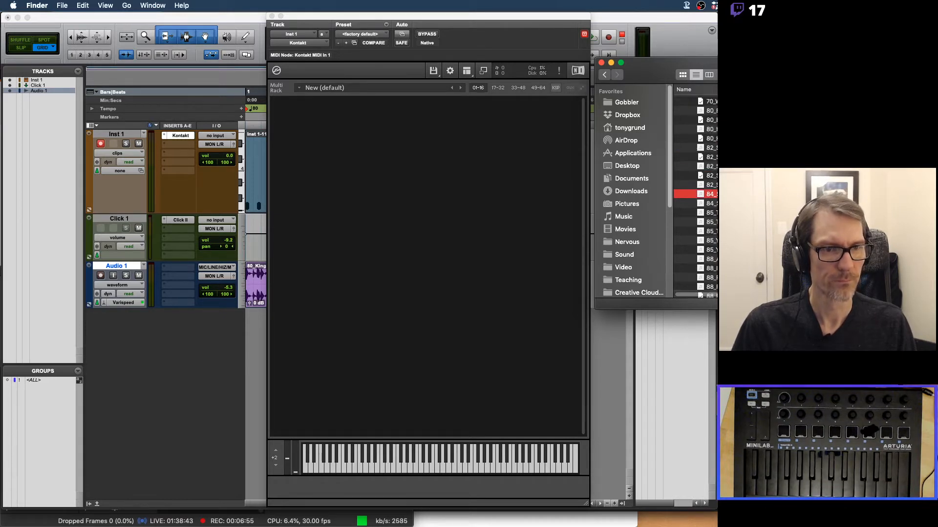
drag(713, 129, 441, 164)
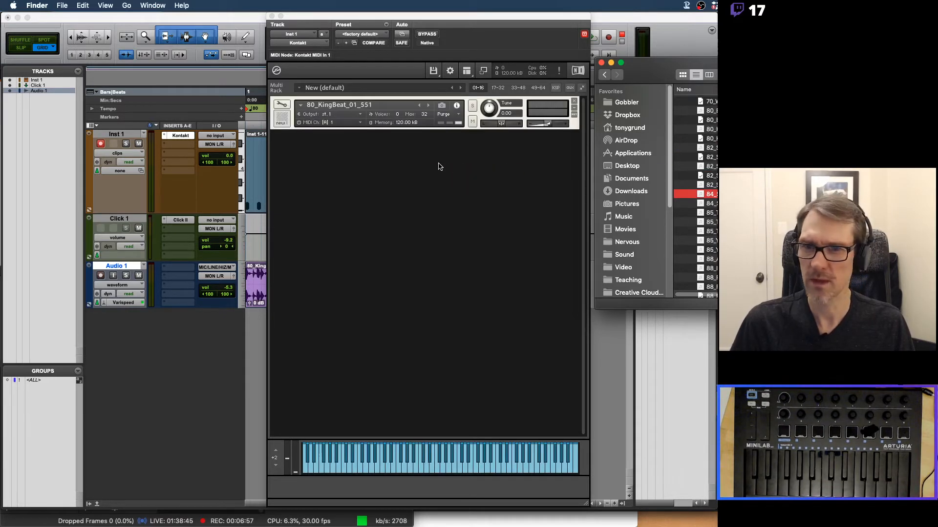
Open the 80_KingBeat_01_551 instrument for editing and show its waveform in the Wave Editor
click(281, 104)
click(282, 103)
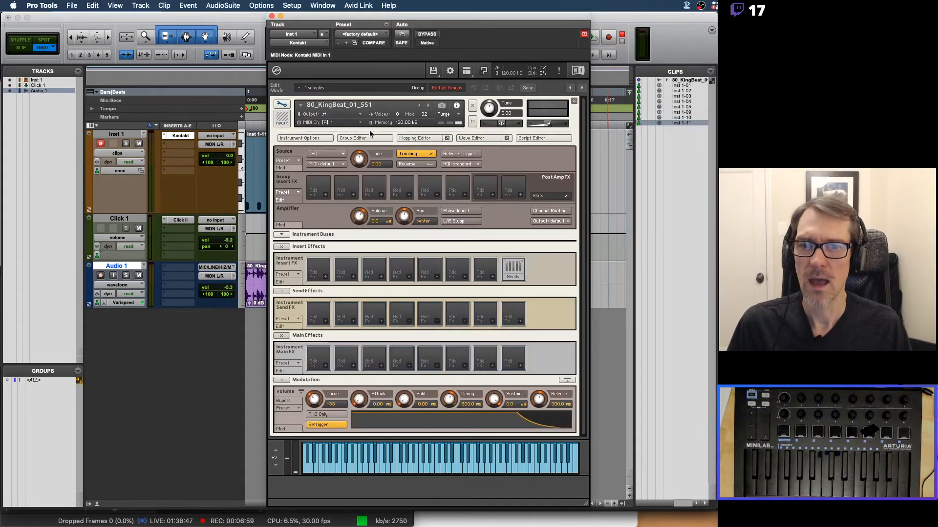
click(477, 139)
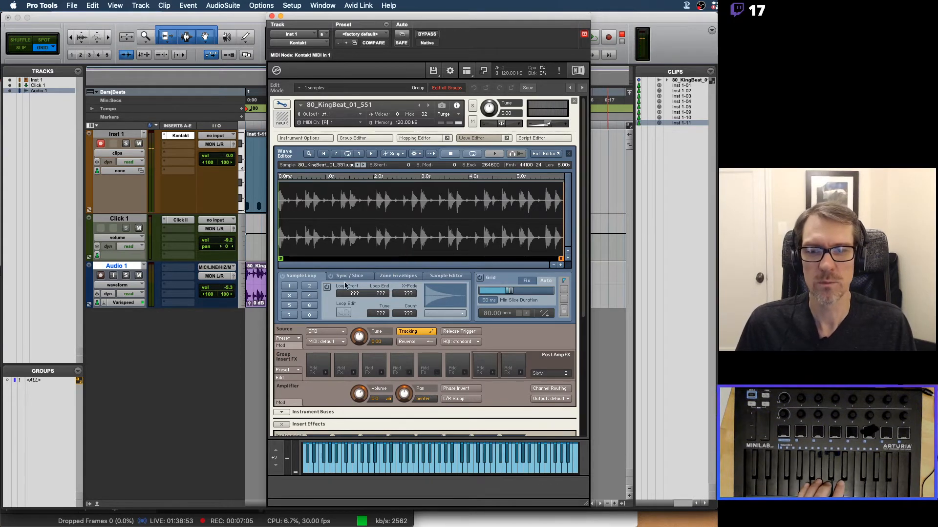
scroll(551, 397, down, 5)
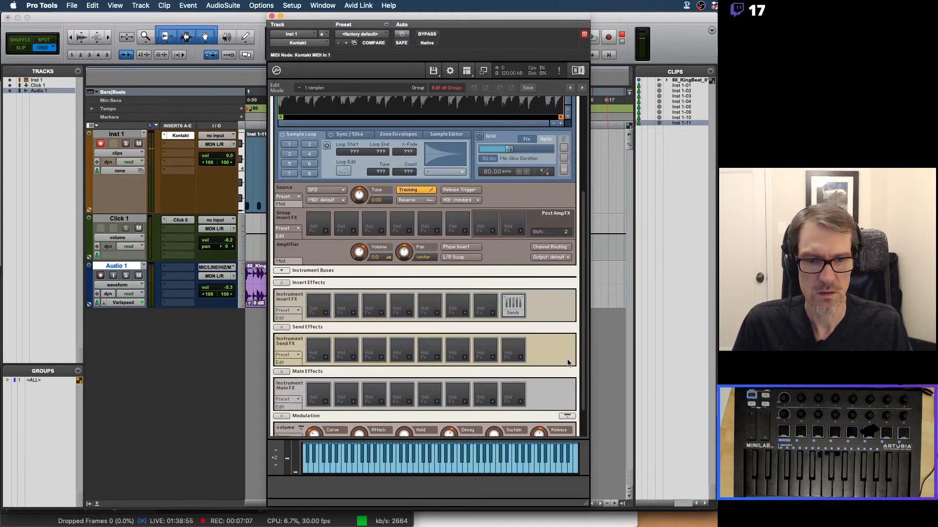
scroll(523, 285, up, 5)
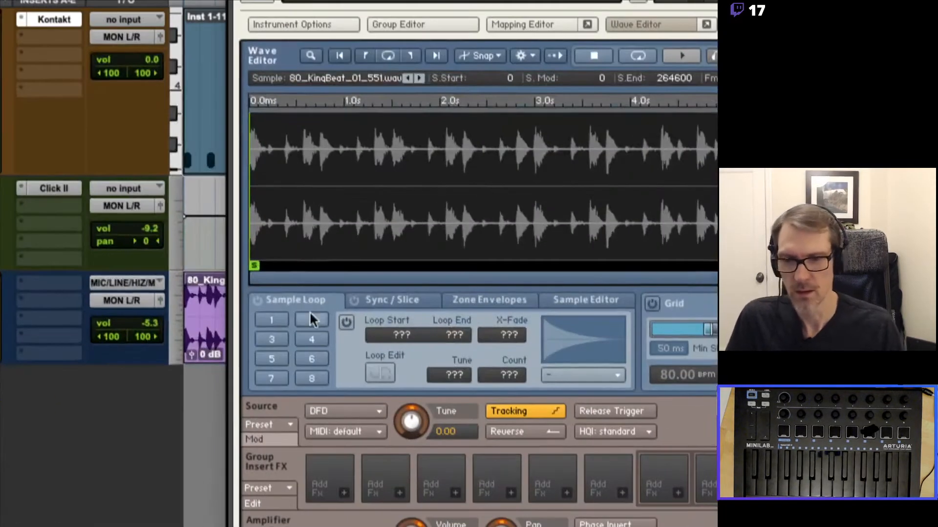
Enable sample loop 1 and narrow its region to about 42036–58488 samples
click(271, 320)
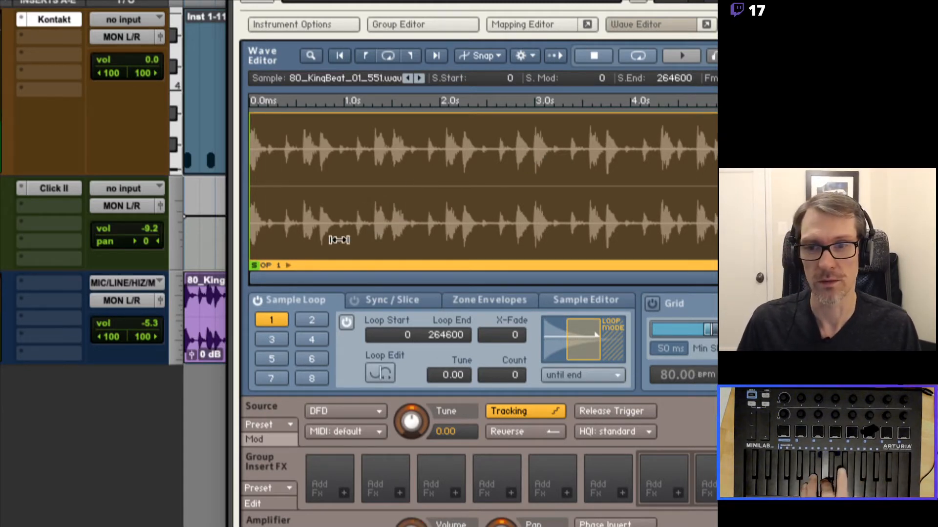
drag(249, 251, 375, 246)
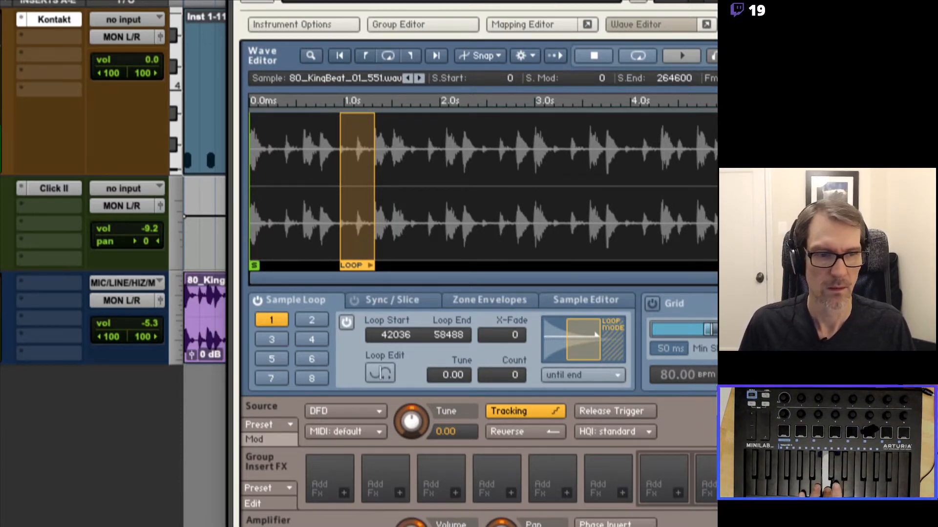
click(811, 279)
click(811, 278)
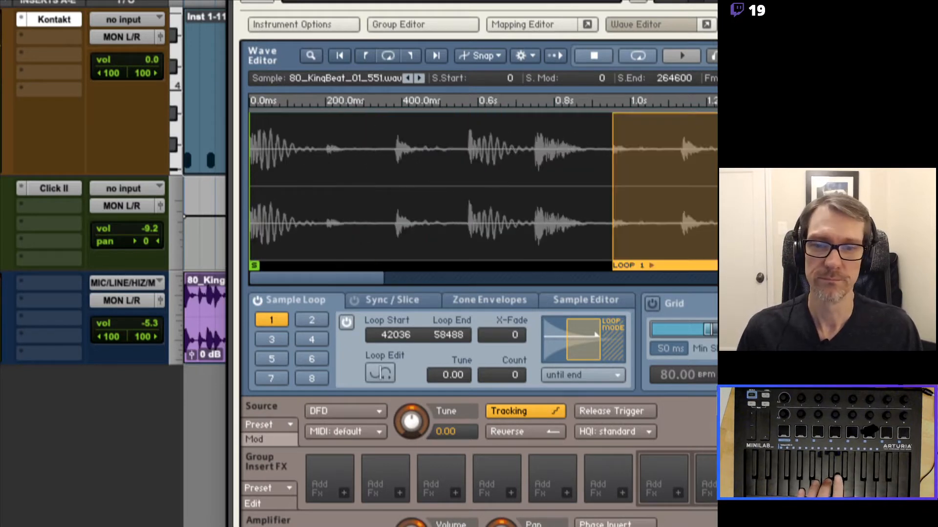
click(810, 279)
click(810, 279)
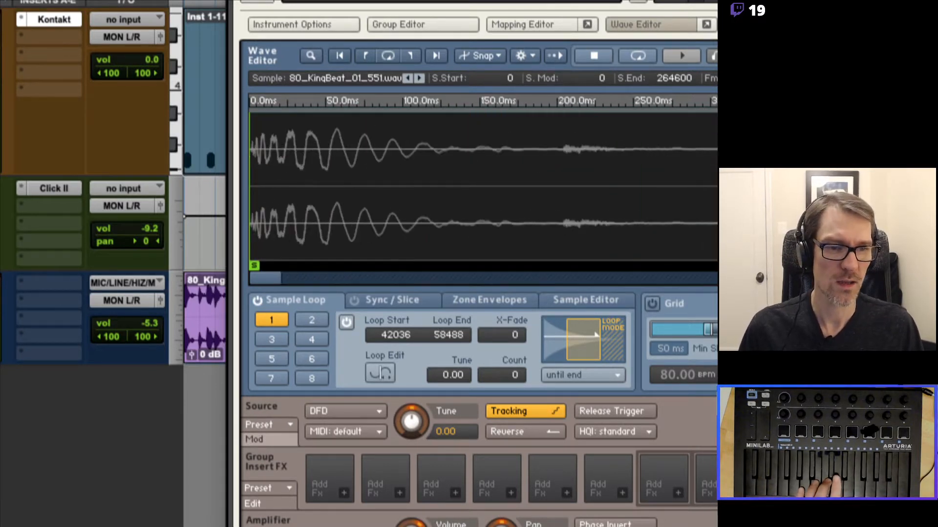
drag(275, 276, 298, 277)
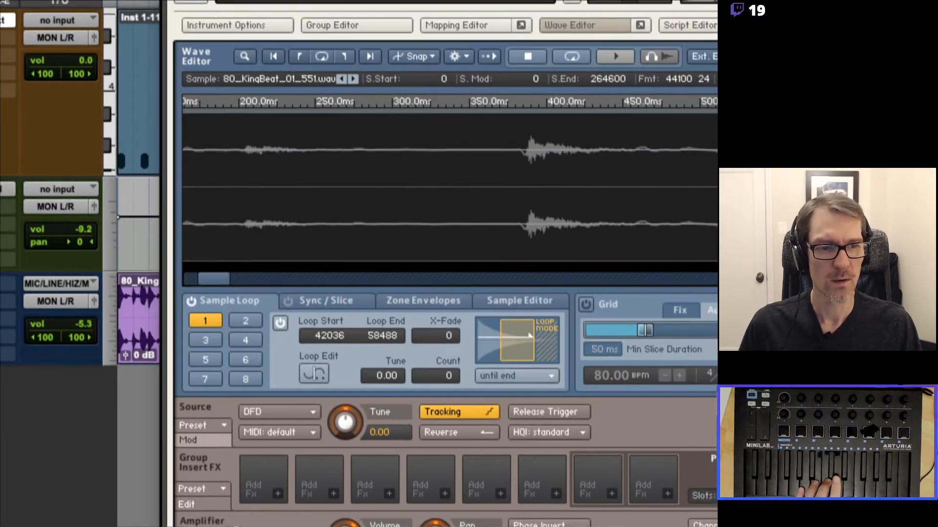
scroll(219, 205, down, 10)
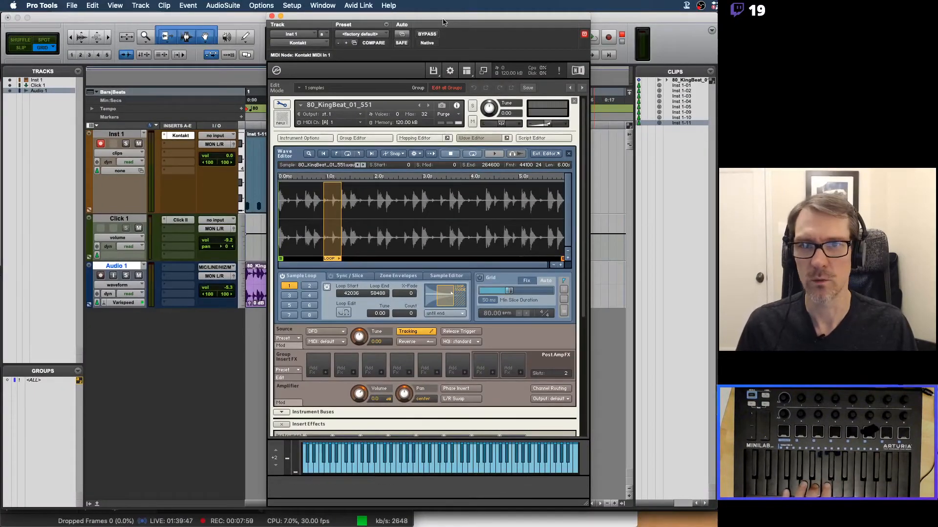
Move the Kontakt window aside and delete the existing MIDI clip from the Inst 1 track
drag(442, 17, 759, 18)
click(296, 196)
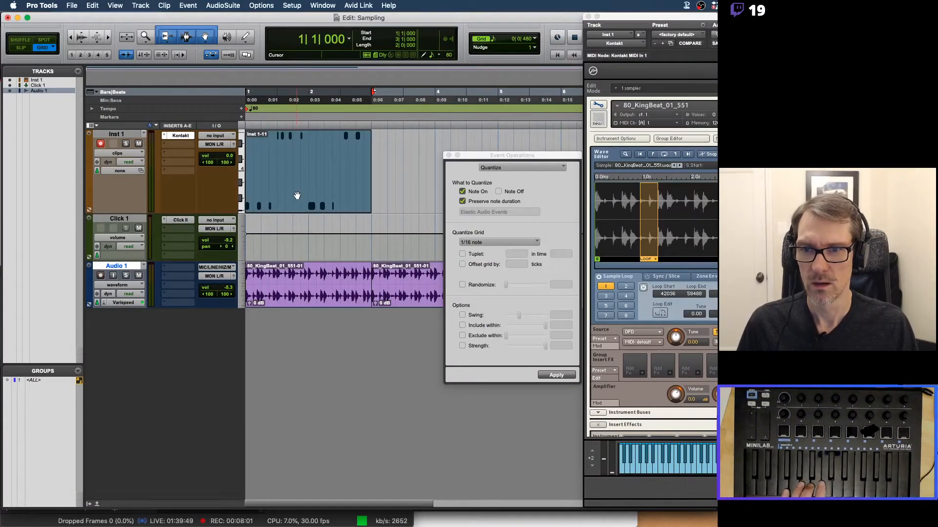
key(Delete)
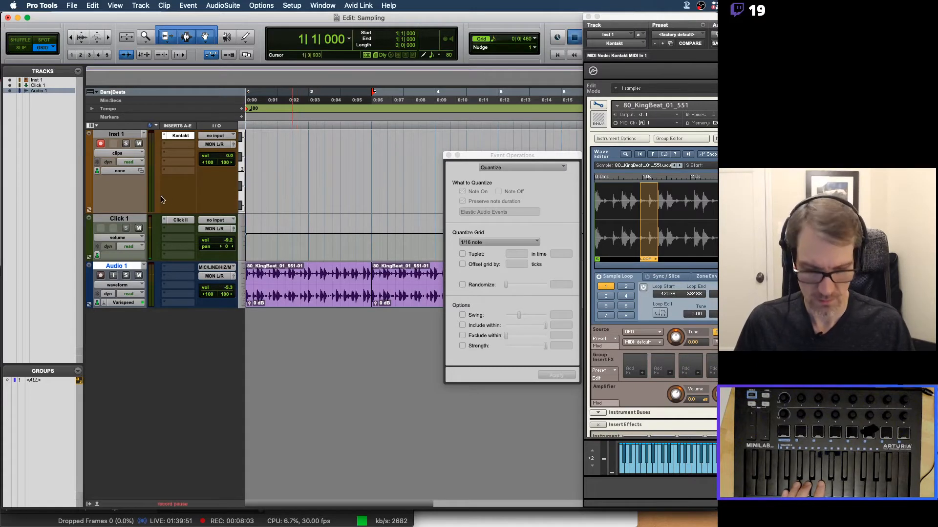
Record a new two-bar MIDI clip with one held note per bar on Inst 1, muting the Audio 1 track
key(super+space)
click(138, 276)
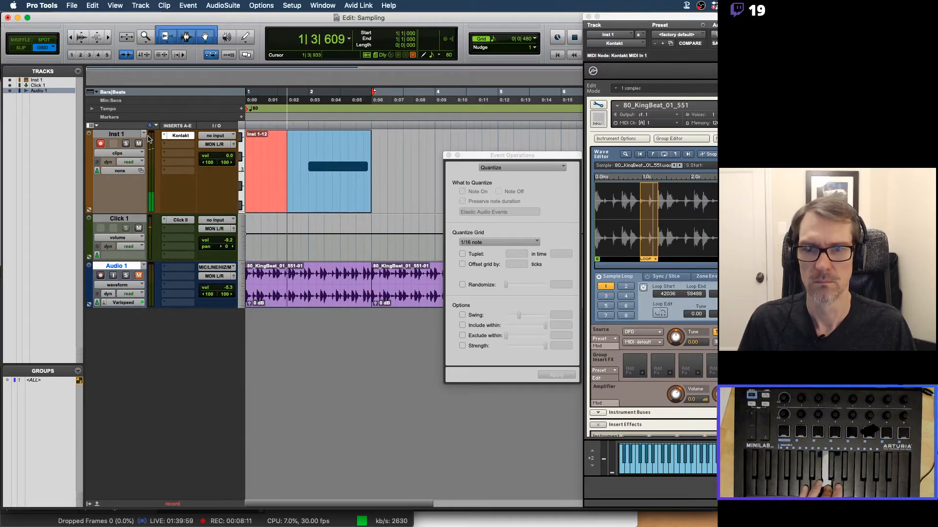
key(space)
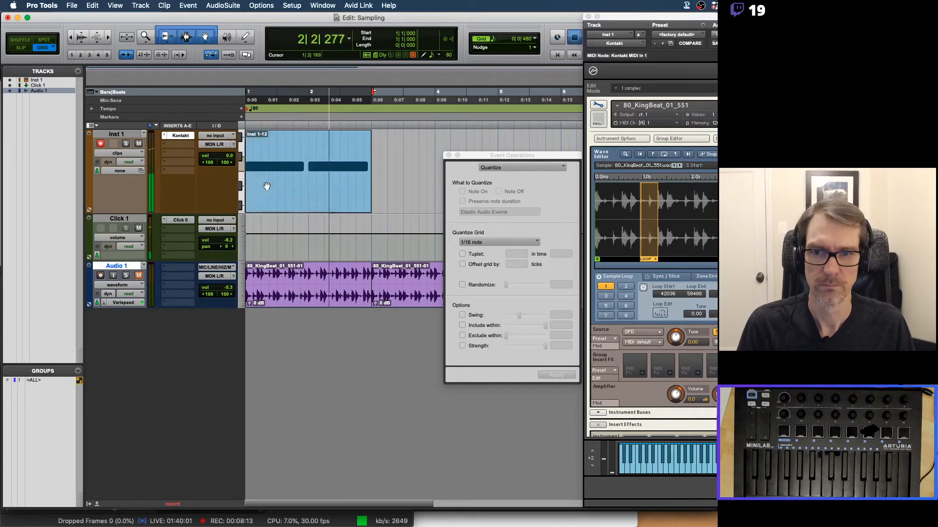
Quantize the recorded Inst 1 clip to 1/16 notes and extend both notes to full bars in the MIDI Editor
click(278, 201)
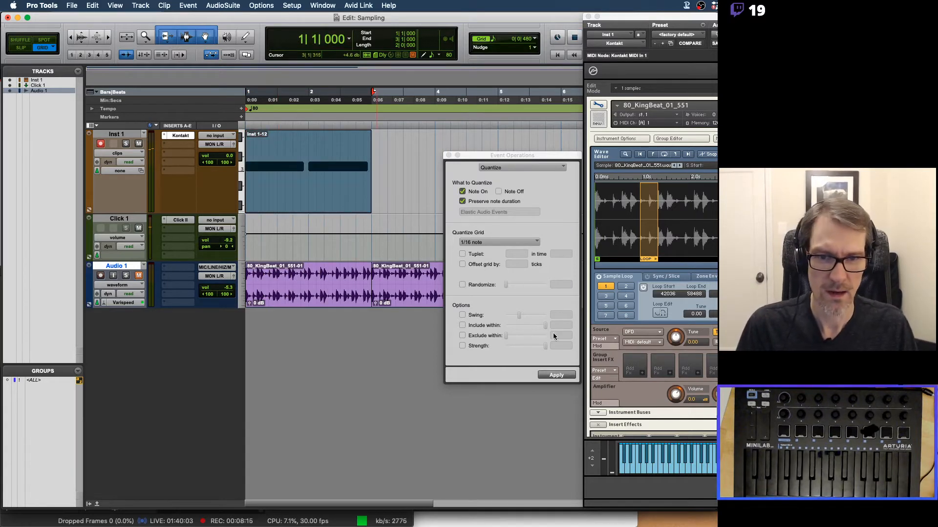
click(563, 375)
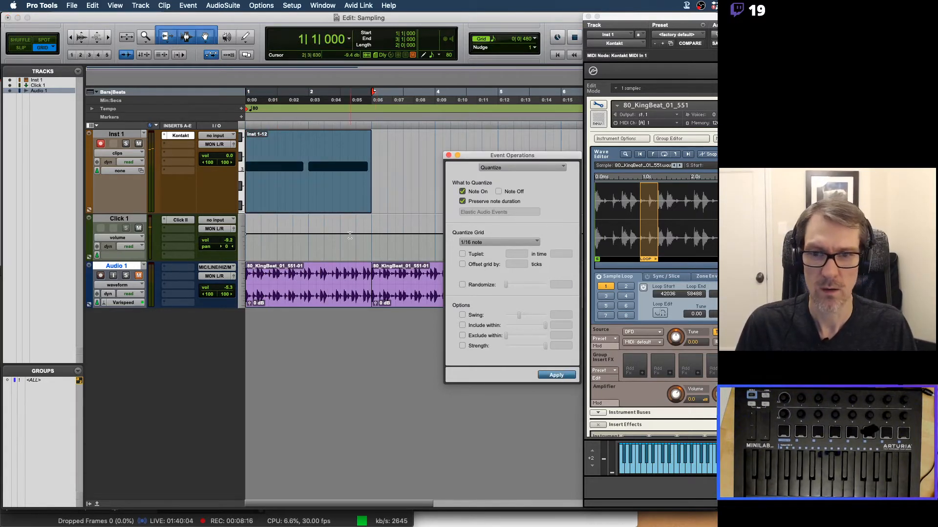
double_click(326, 198)
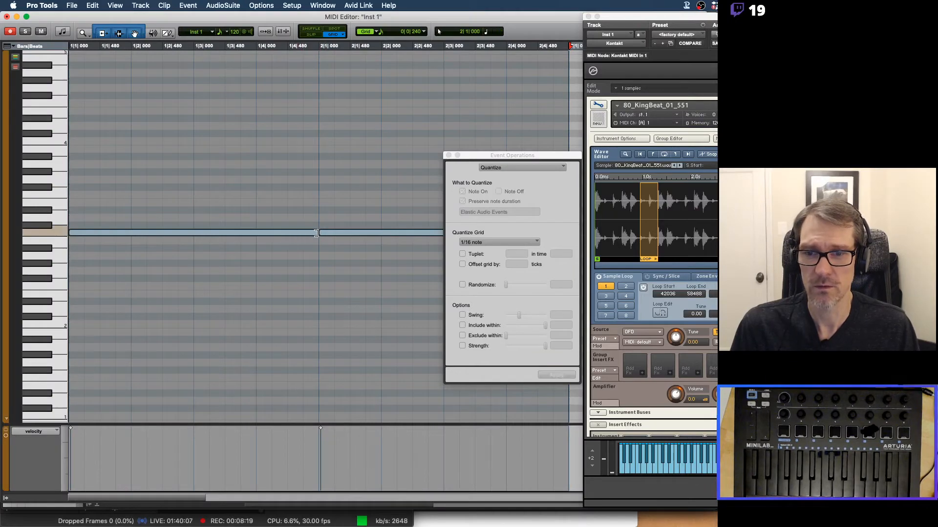
key(space)
drag(471, 156, 392, 256)
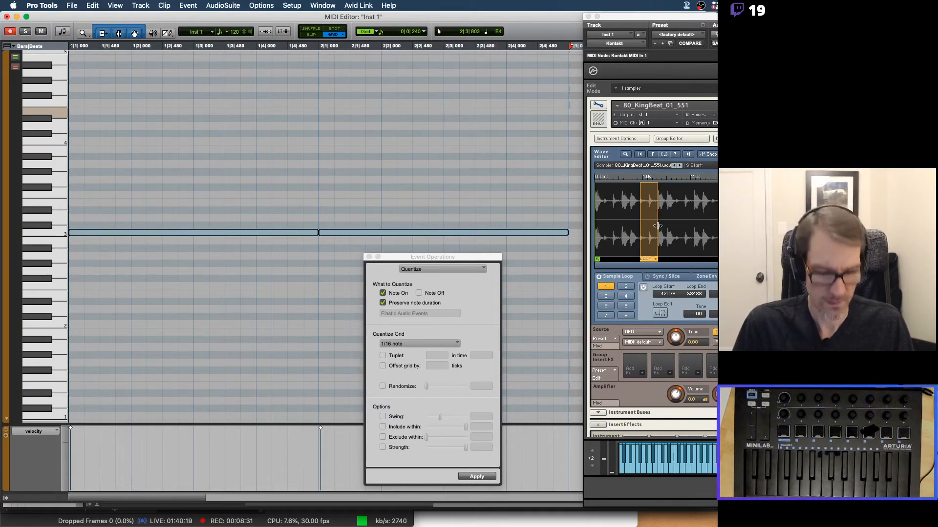
Bring the Kontakt window back into view, move loop 1 to about 33076–49528, and play the clip
click(671, 19)
drag(668, 18, 364, 26)
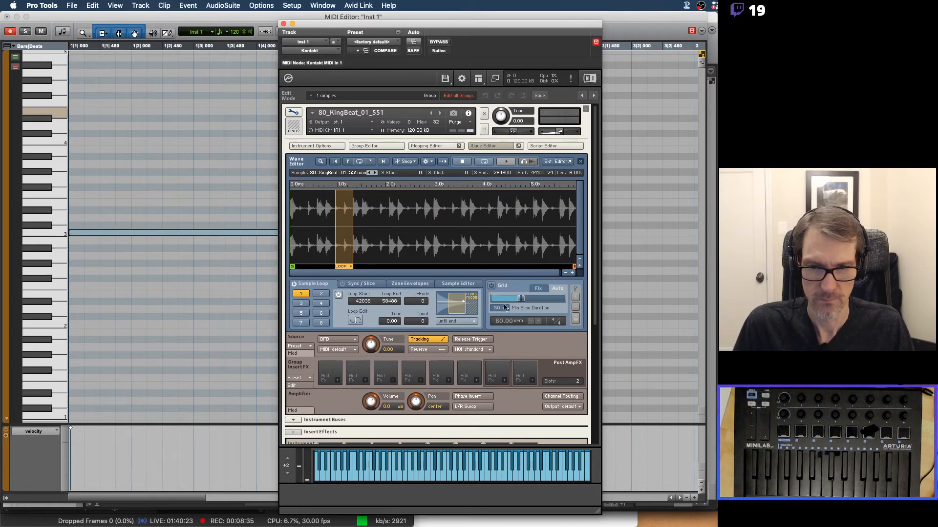
click(573, 273)
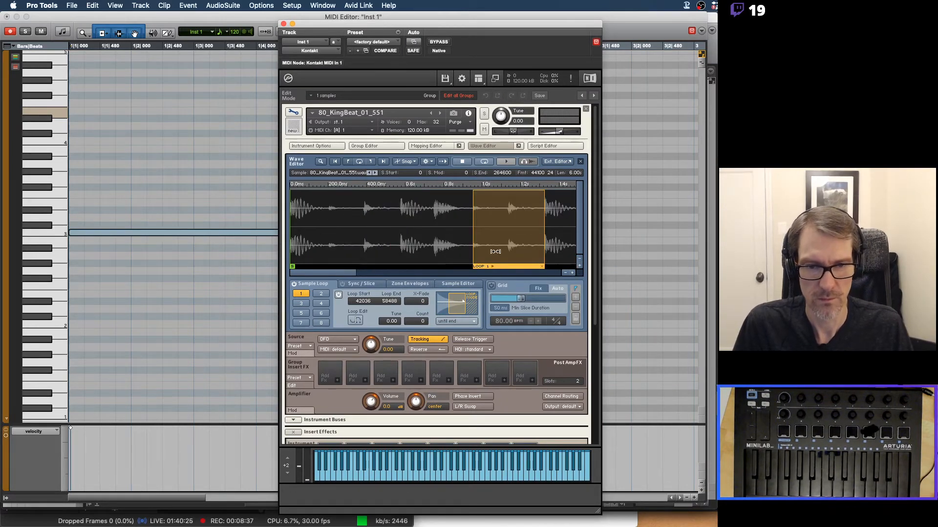
drag(545, 238, 503, 240)
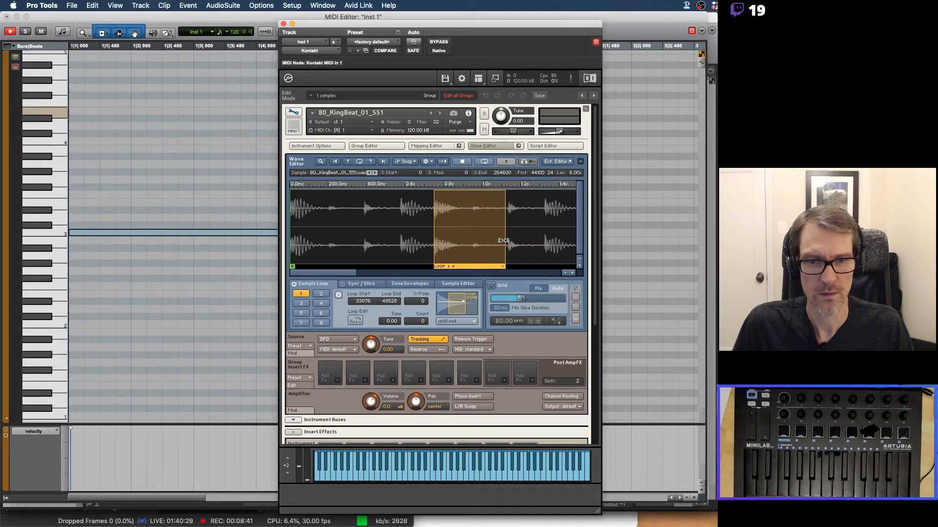
key(space)
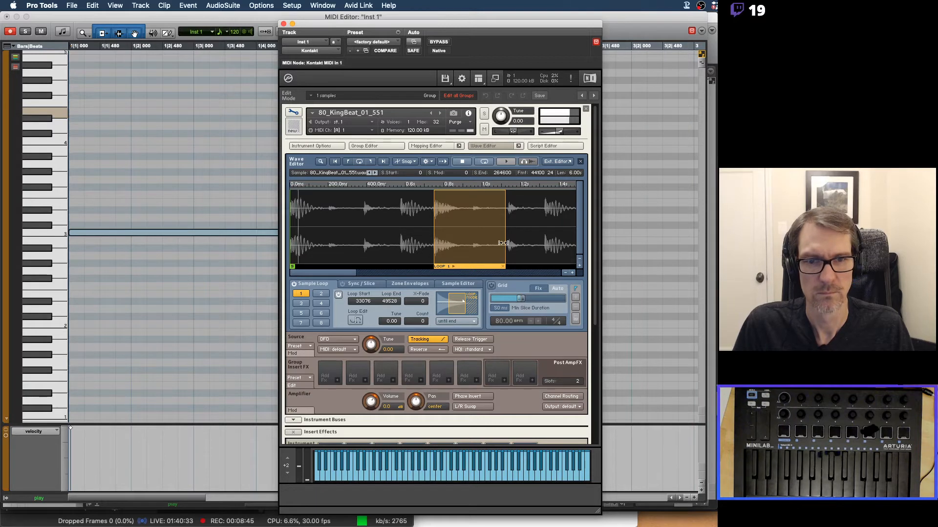
Shorten loop 1 to about 41924–49976 and audition it there and at start points of about 16836 and 8996
mouse_move(503, 243)
mouse_down()
mouse_move(530, 239)
mouse_move(509, 240)
mouse_up()
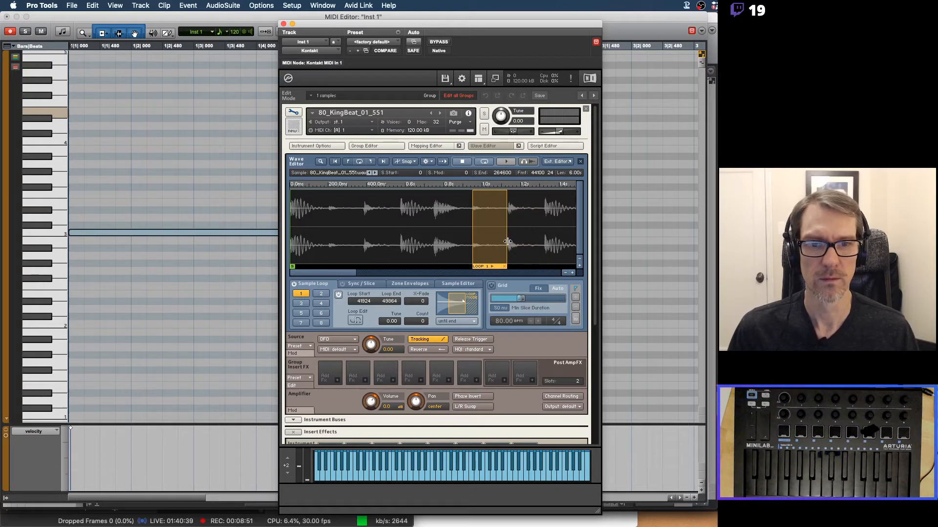
key(space)
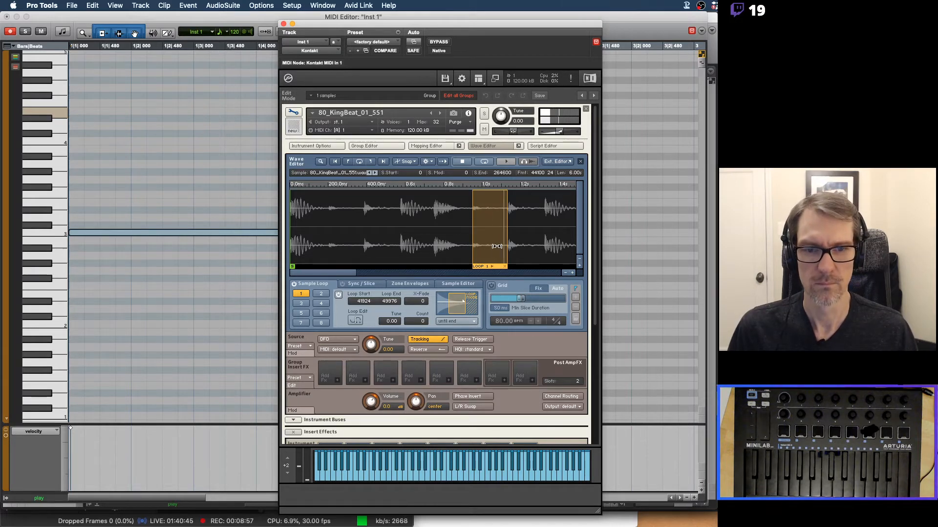
drag(496, 246, 387, 249)
key(space)
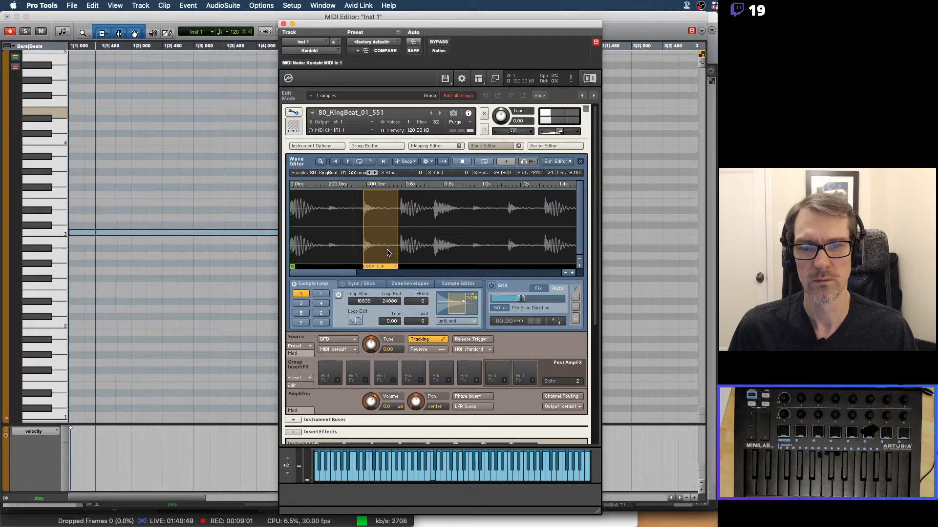
drag(380, 250, 345, 251)
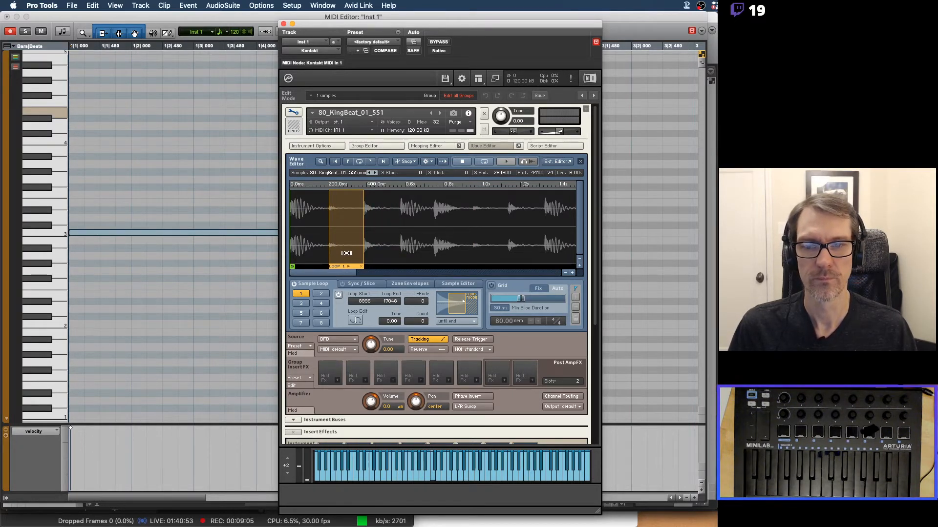
key(space)
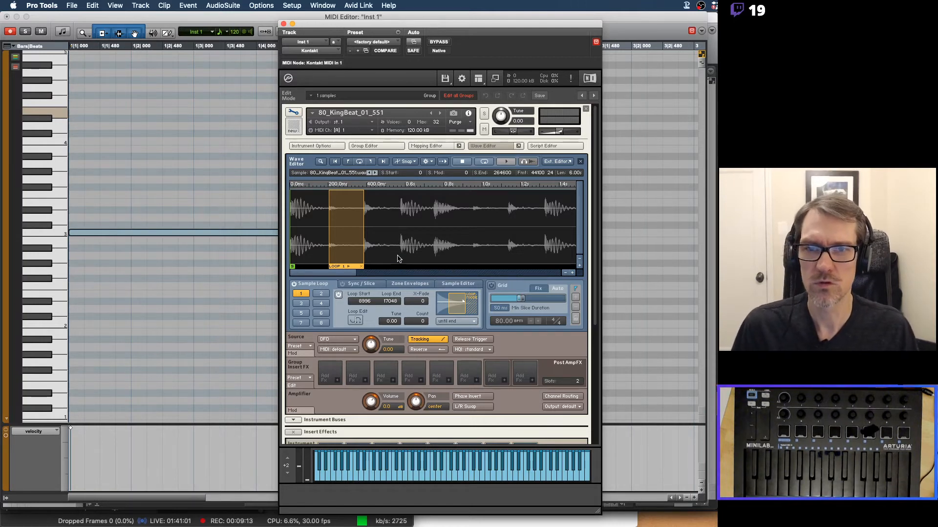
Turn on the Wave Editor grid, set loop 1 to 8268–24806 along the grid lines, and audition it
click(492, 286)
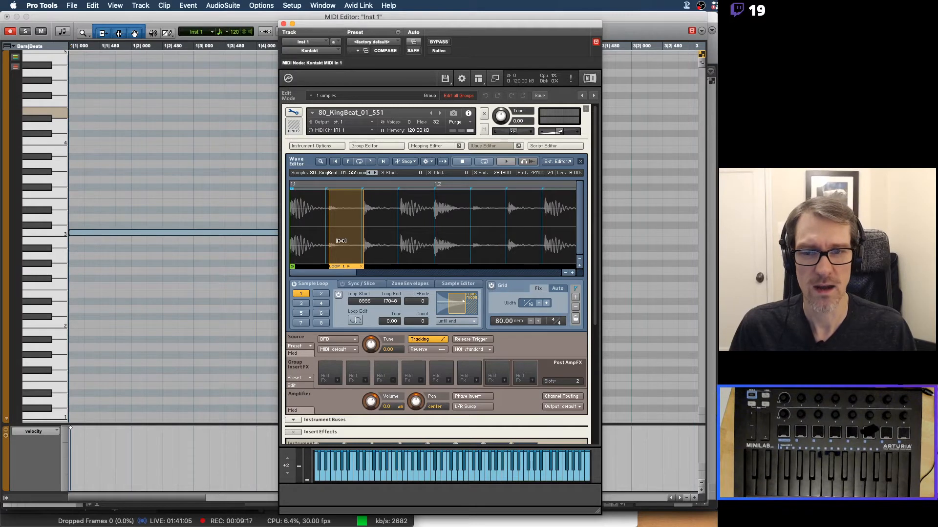
drag(341, 241, 397, 238)
key(space)
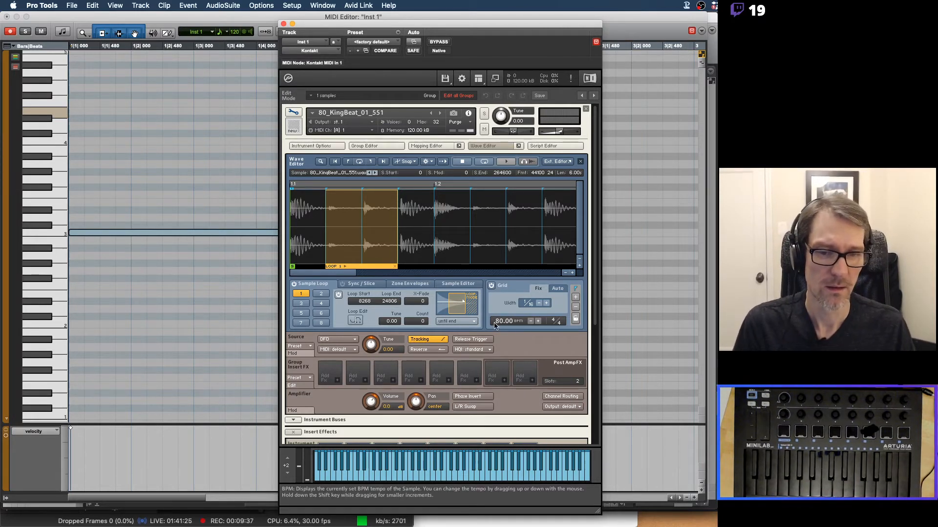
Double the Wave Editor grid tempo up to 320 BPM and halve it back to 80 BPM
click(538, 321)
click(537, 322)
click(537, 321)
click(529, 321)
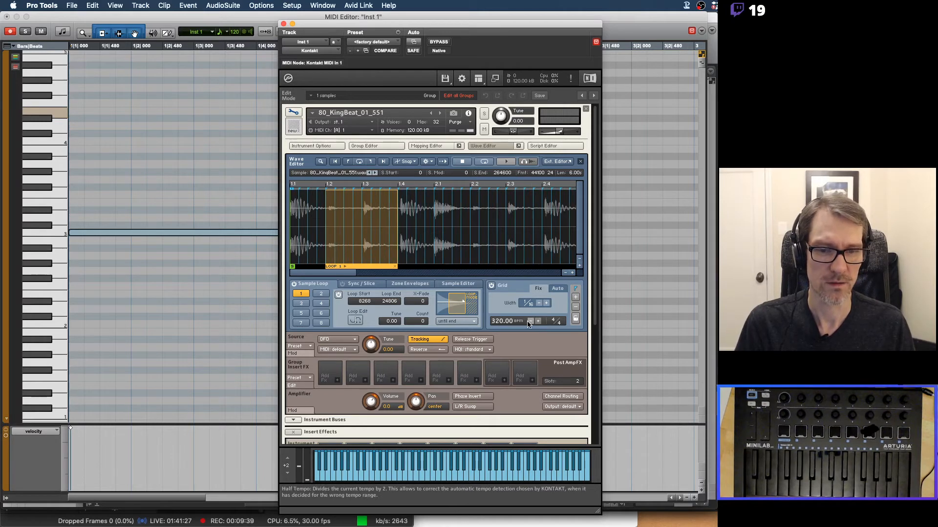
click(529, 322)
click(530, 323)
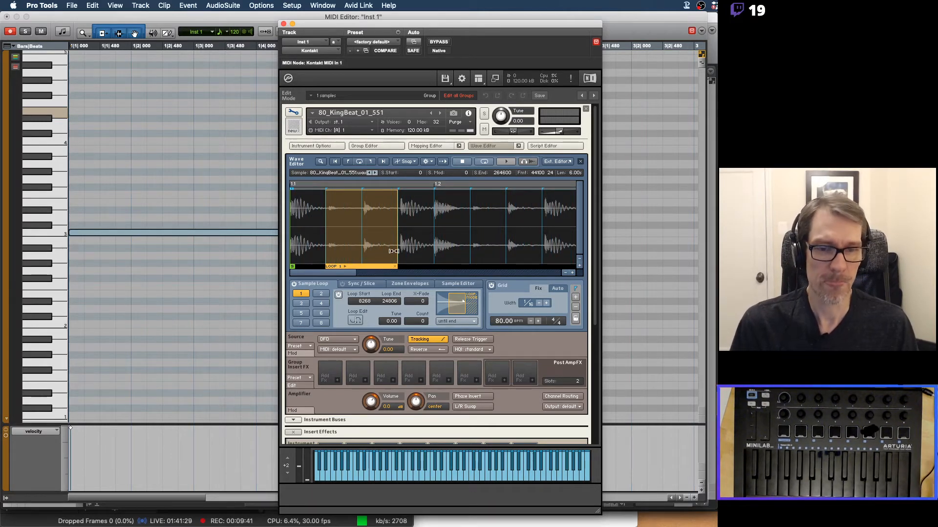
Generate transient grid markers with Auto mode, return to Fix mode, and move loop 1 along them to 33076–50149 and 42050–58536
click(558, 288)
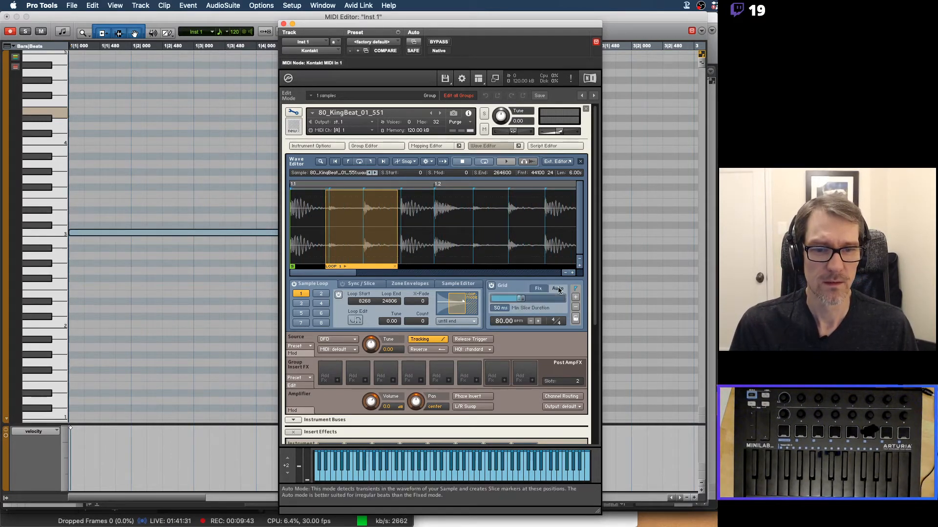
click(539, 289)
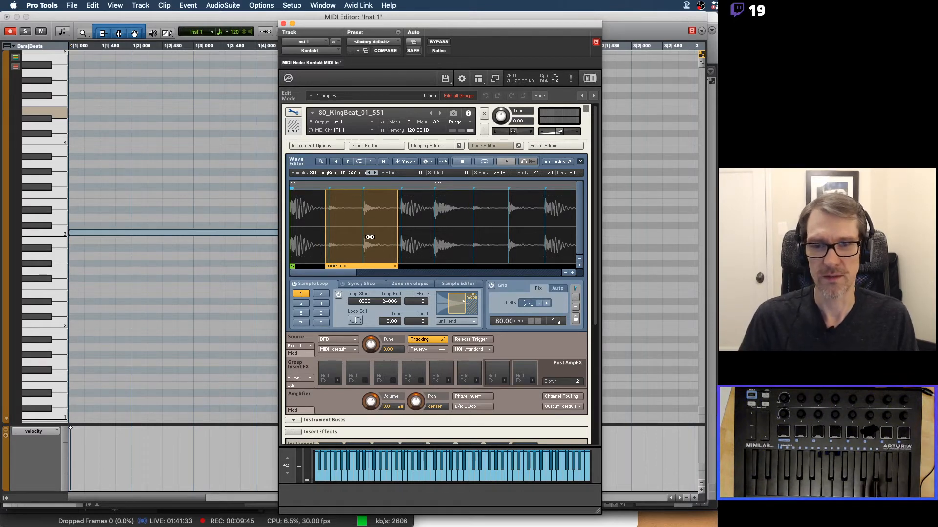
drag(379, 235, 483, 234)
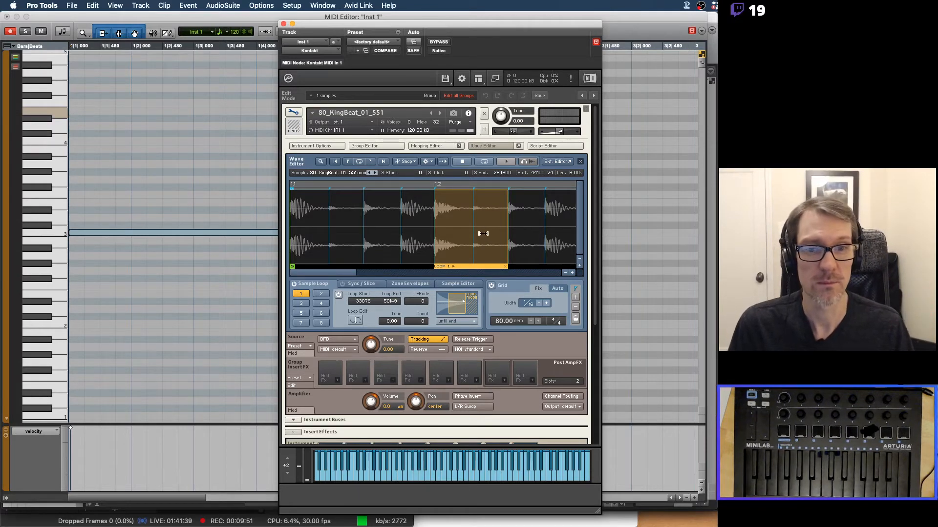
drag(483, 234, 520, 233)
key(space)
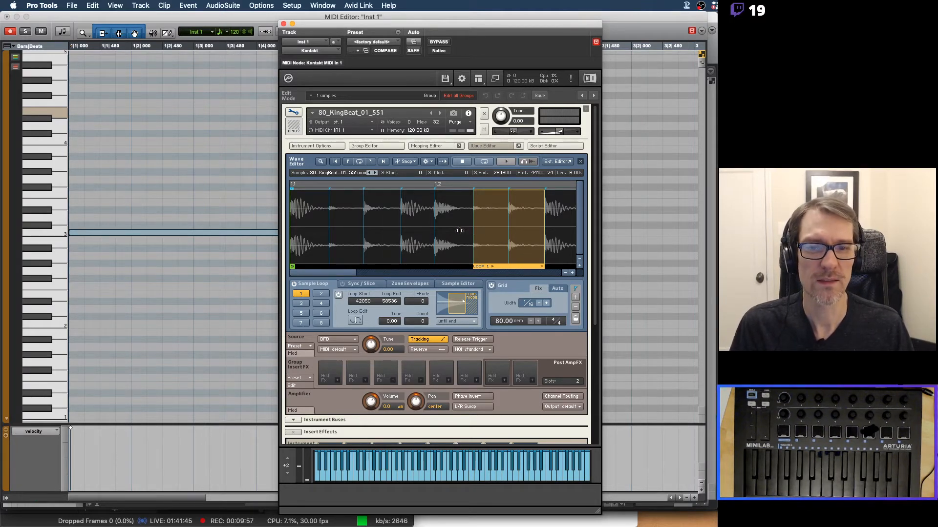
Extend loop 1 by setting its start to 33076 on the grid marker, and audition the clip
drag(459, 230, 443, 230)
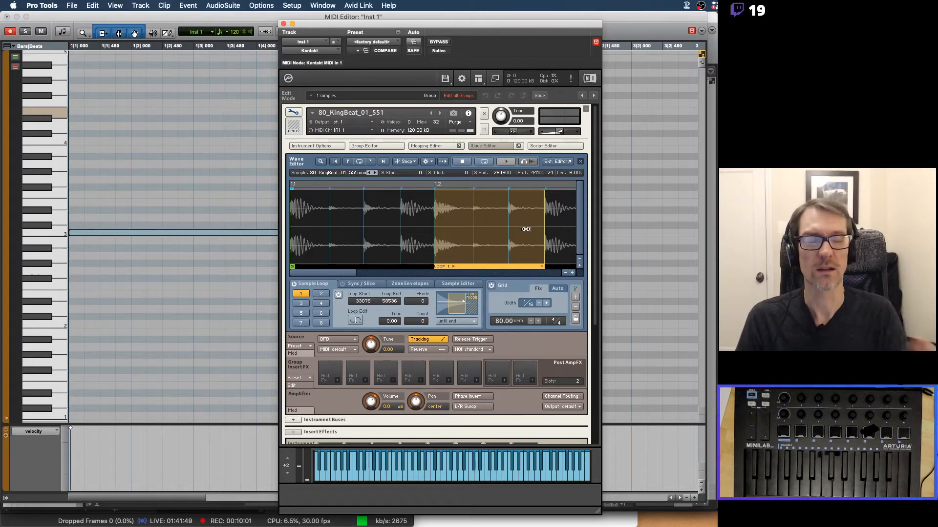
key(space)
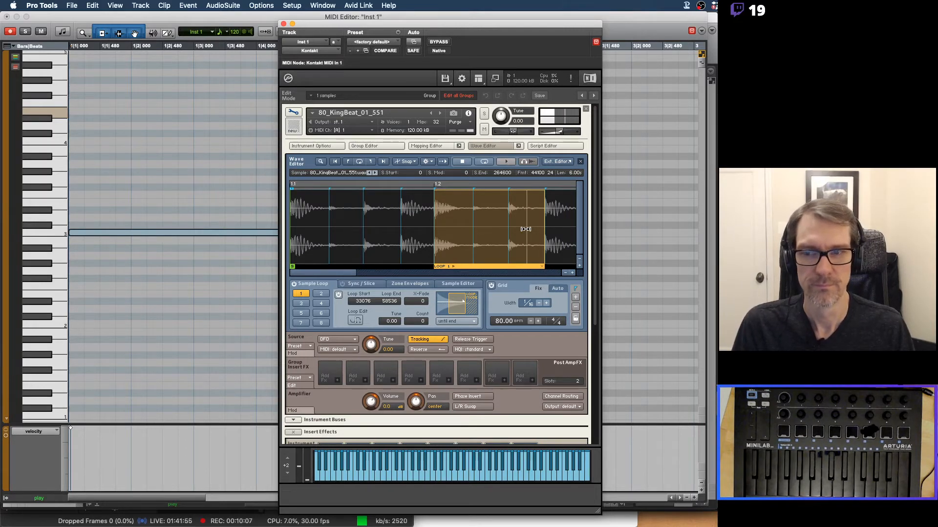
key(space)
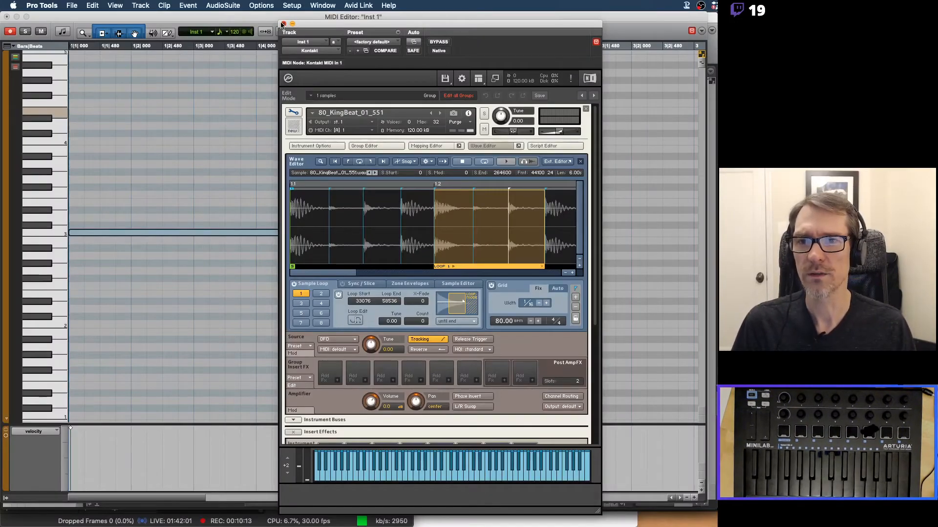
Close the MIDI Editor and reopen the Kontakt window from the Inst 1 track over the Edit window
click(282, 24)
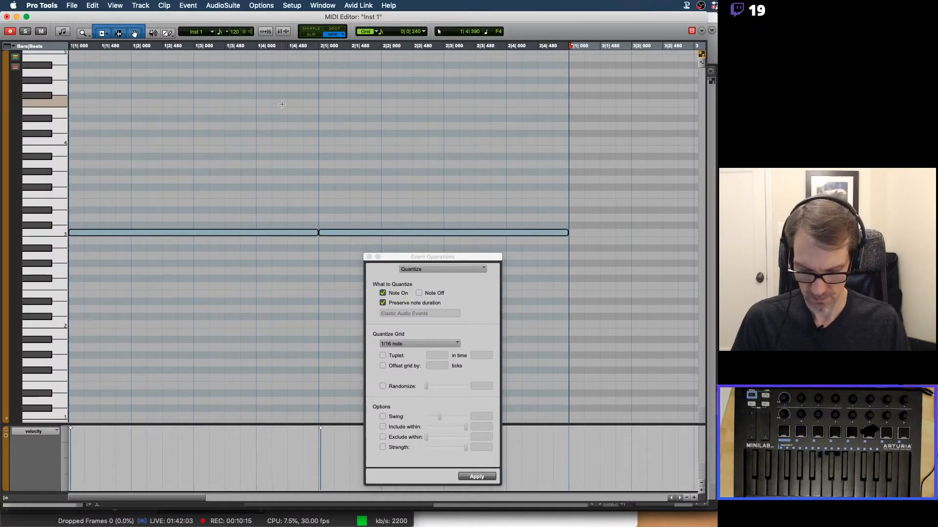
click(7, 17)
click(178, 137)
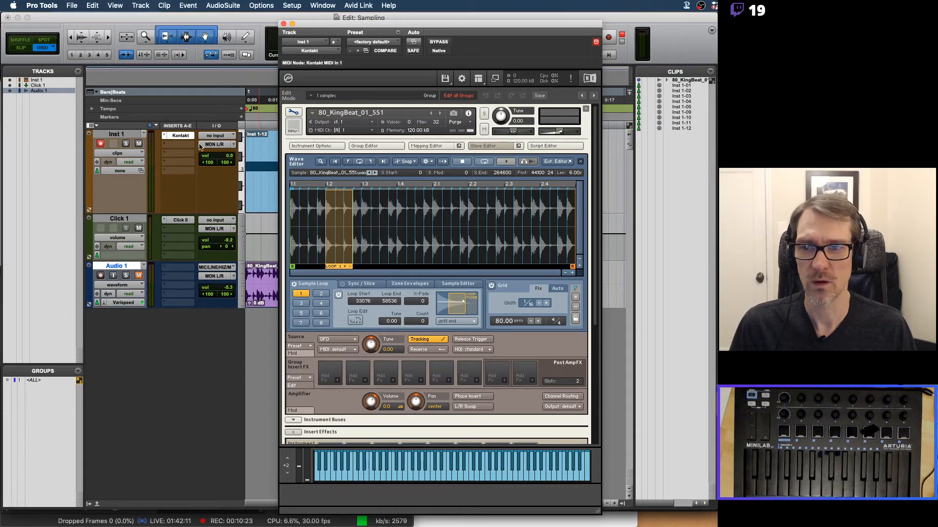
Delete the Inst 1-12 clip and remove the 80_KingBeat_01_551 instrument from Kontakt without saving changes
click(262, 193)
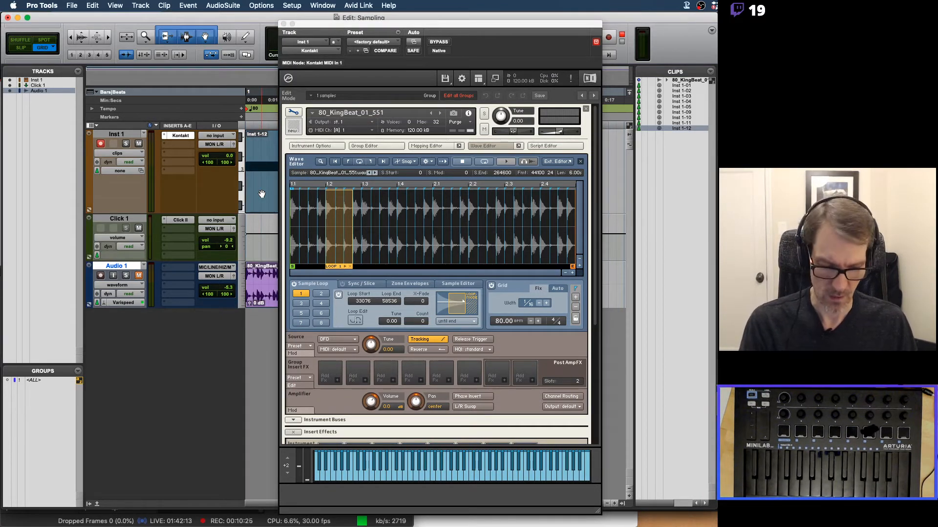
key(Delete)
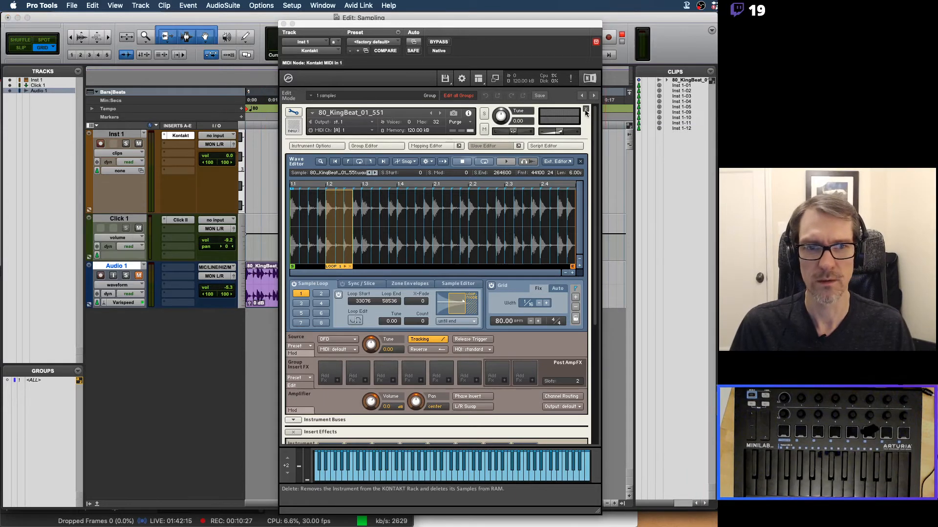
click(586, 108)
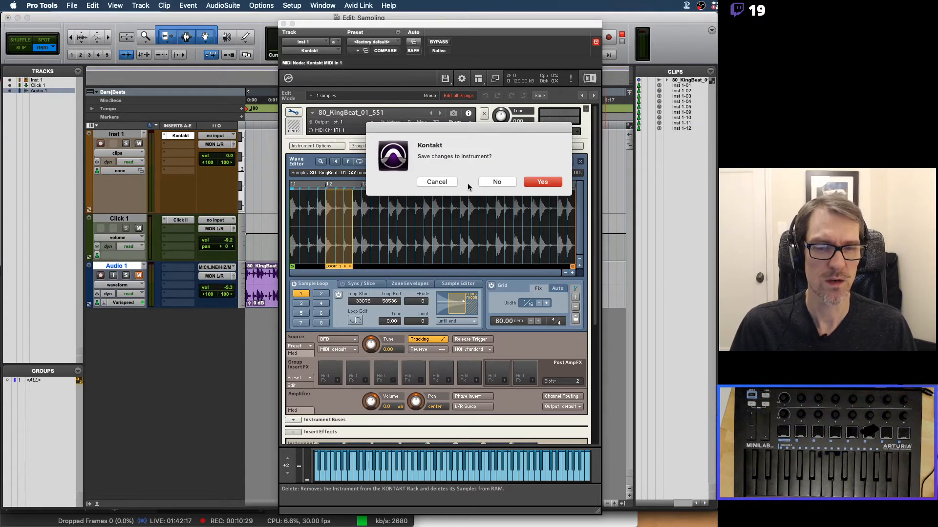
click(494, 182)
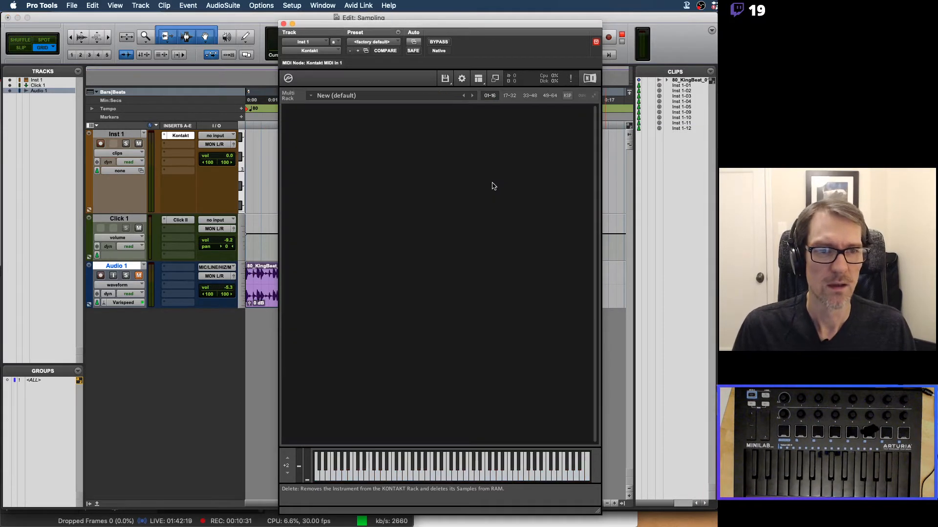
Switch to Finder, go back to the sample library's parent folder, and expand a ThingsT… pack down to its sample files
key(super+Tab)
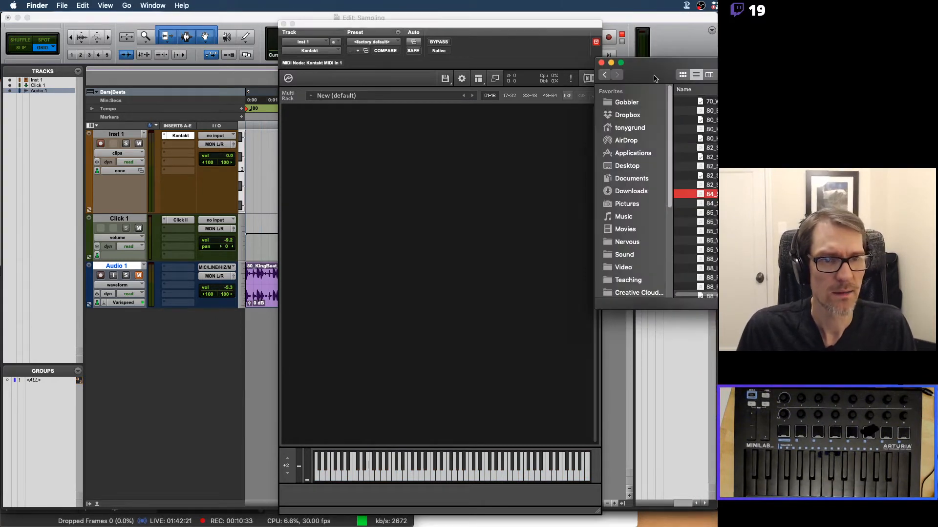
click(606, 75)
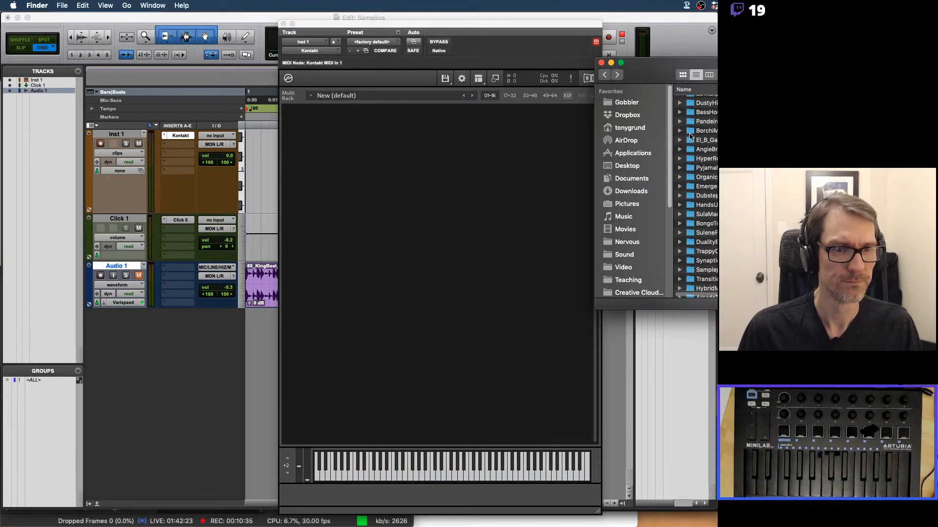
scroll(690, 137, down, 5)
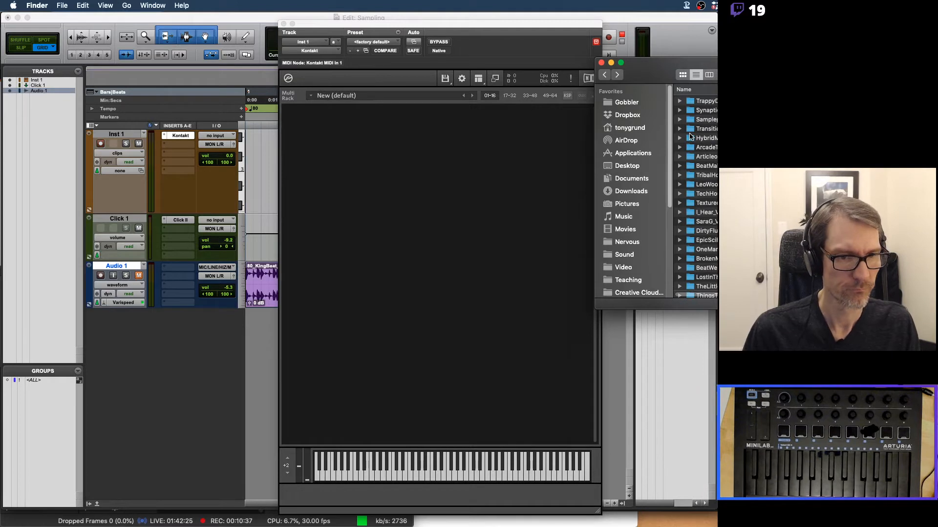
scroll(690, 136, down, 4)
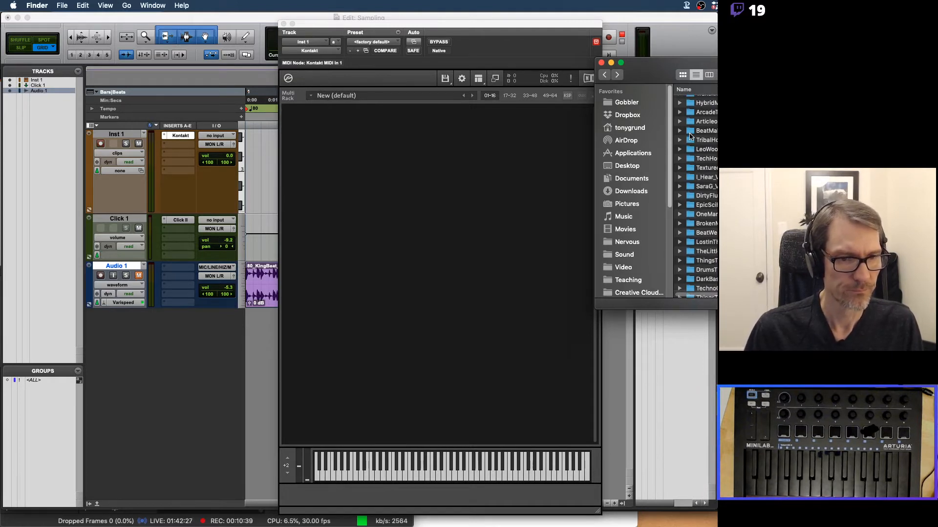
scroll(690, 136, down, 1)
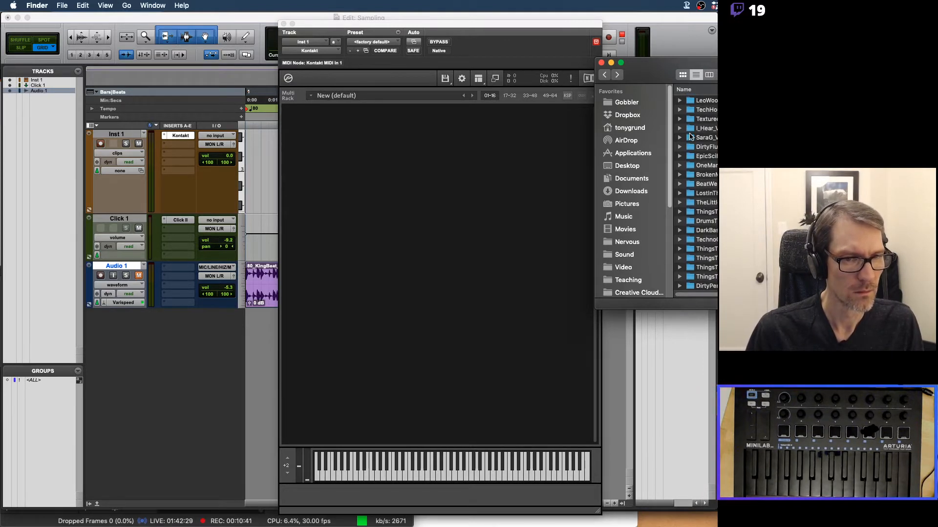
click(686, 213)
click(679, 212)
click(689, 222)
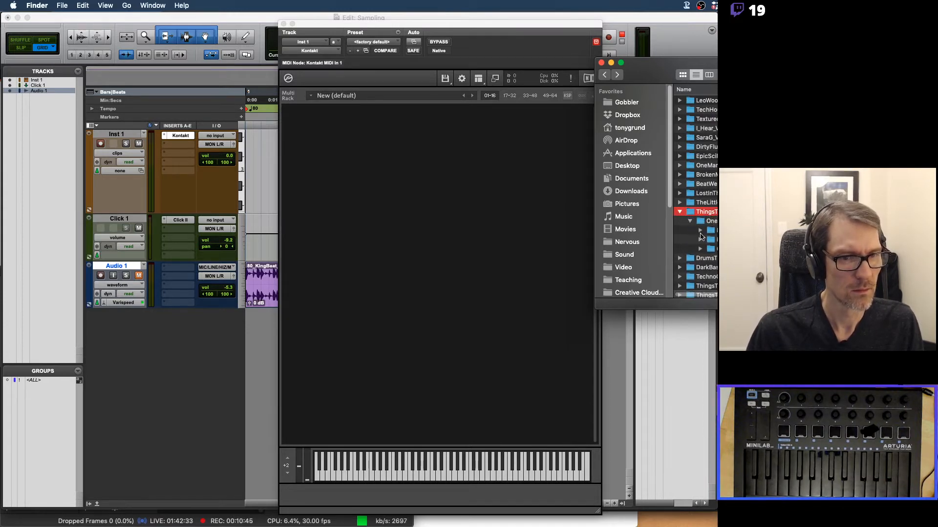
click(701, 241)
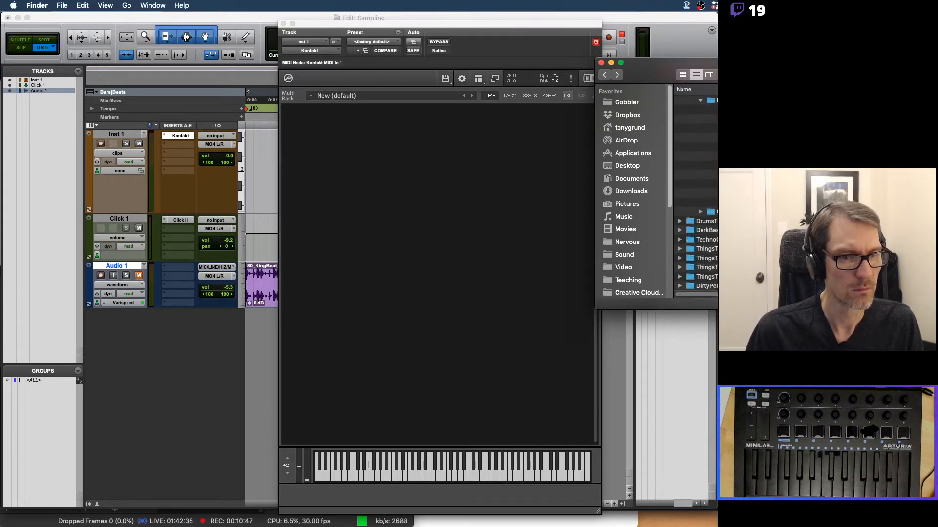
Preview bell one-shots in the expanded folder, including F#_F#5SteelBell_02_576.wav, F#_F#7TibetanBell_01_576.wav and the folder's first sample
click(696, 137)
key(space)
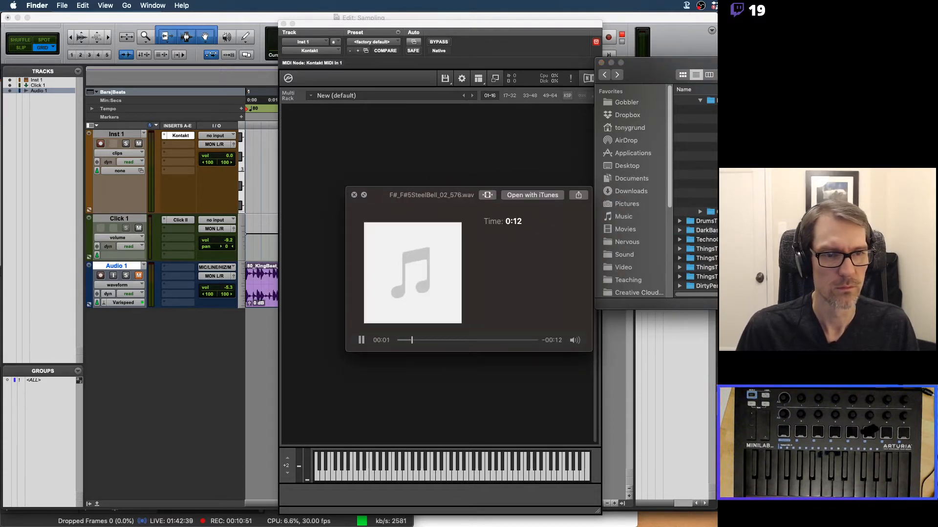
key(space)
click(696, 174)
key(space)
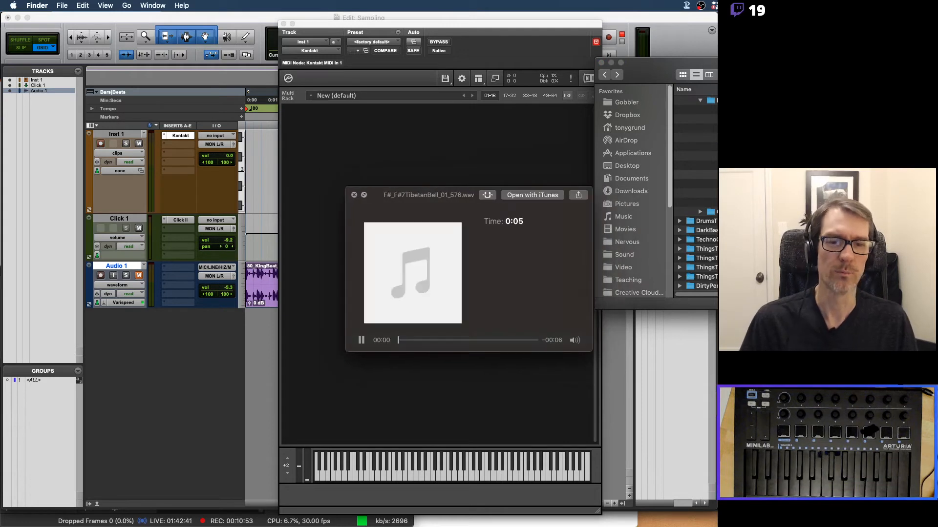
key(space)
key(Up)
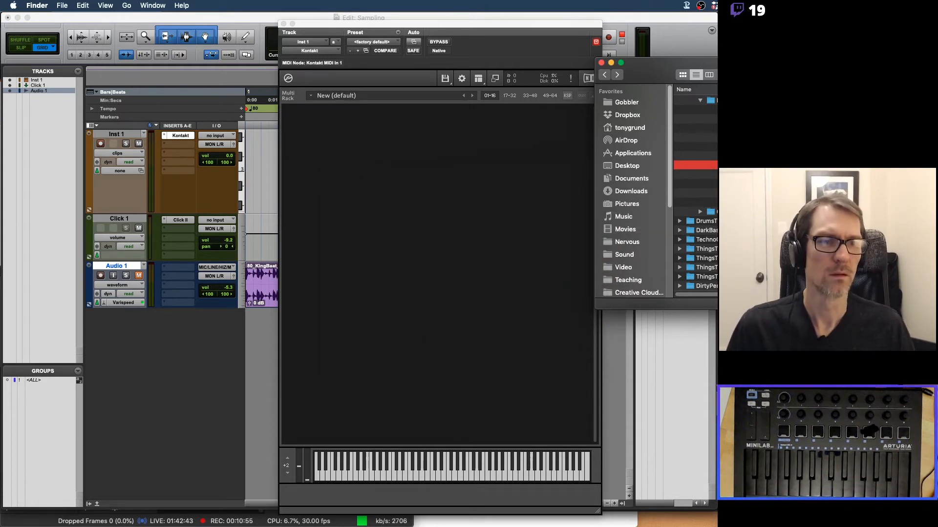
key(space)
key(space)
click(696, 110)
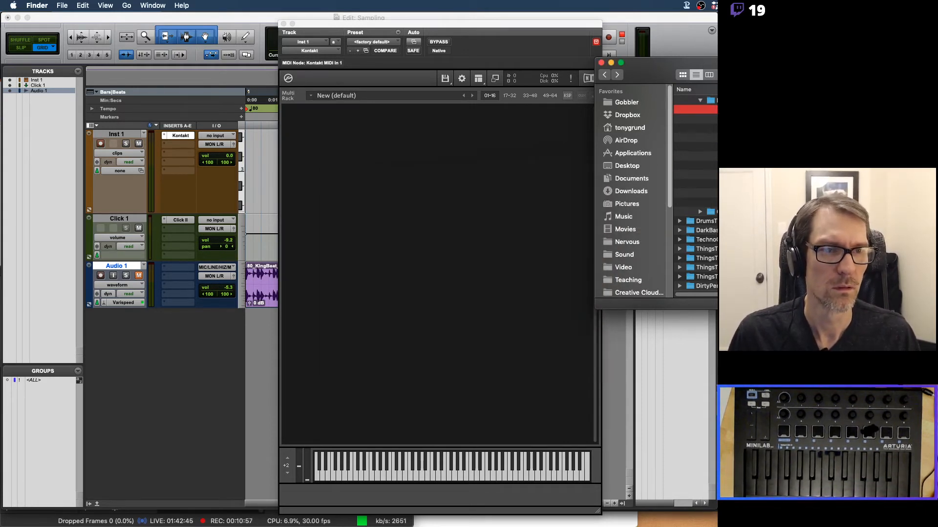
key(space)
key(space)
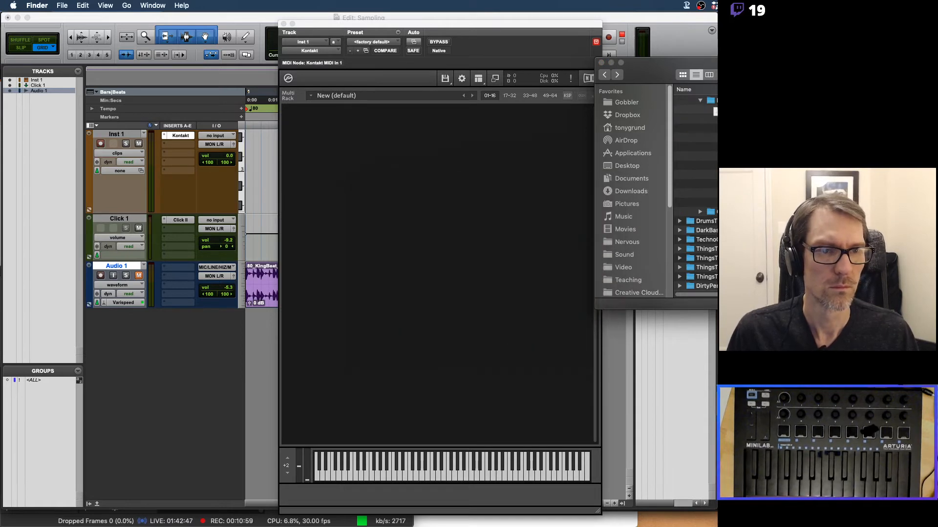
Load the G#_G#4SteelBell_03_576 sample into Kontakt as a new instrument and open its Mapping Editor
drag(695, 109, 401, 150)
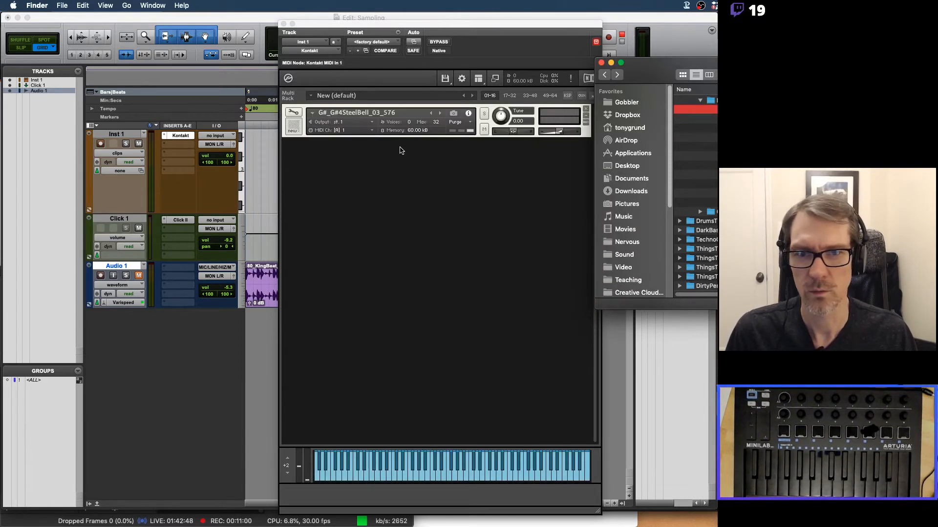
click(294, 113)
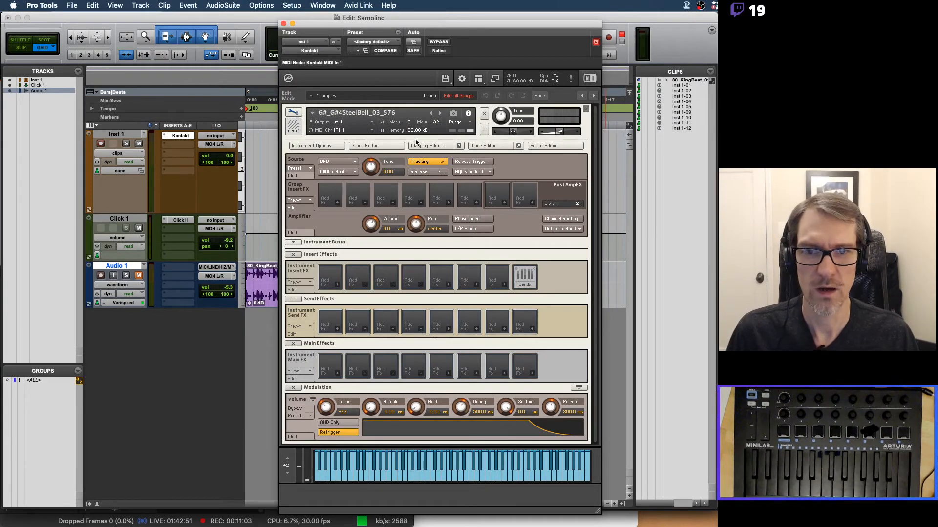
click(417, 145)
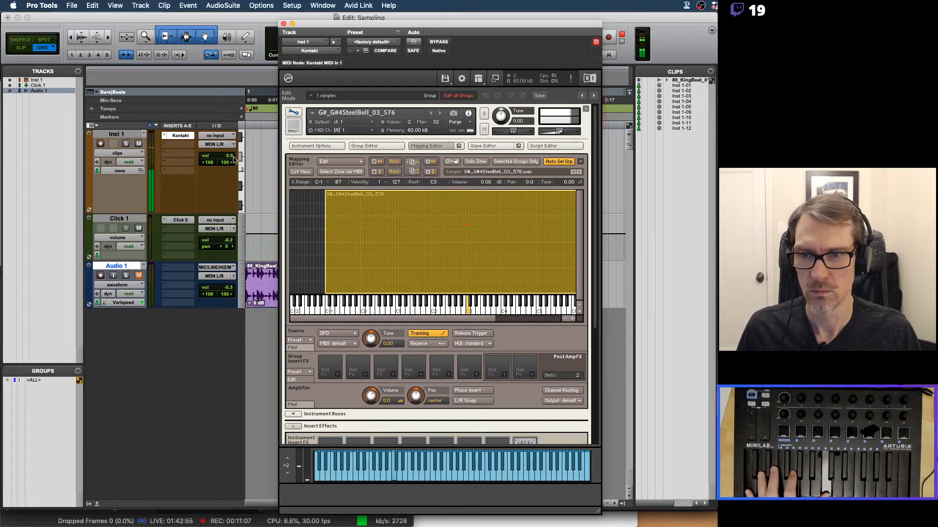
Lower the Inst 1 track volume to -11.9 dB and show the steel bell sample in the Wave Editor
drag(230, 156, 230, 168)
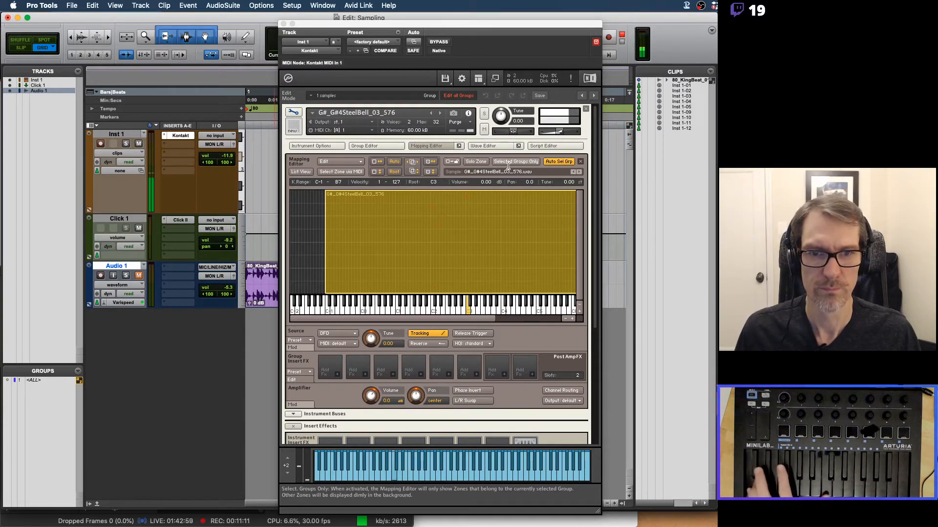
click(494, 146)
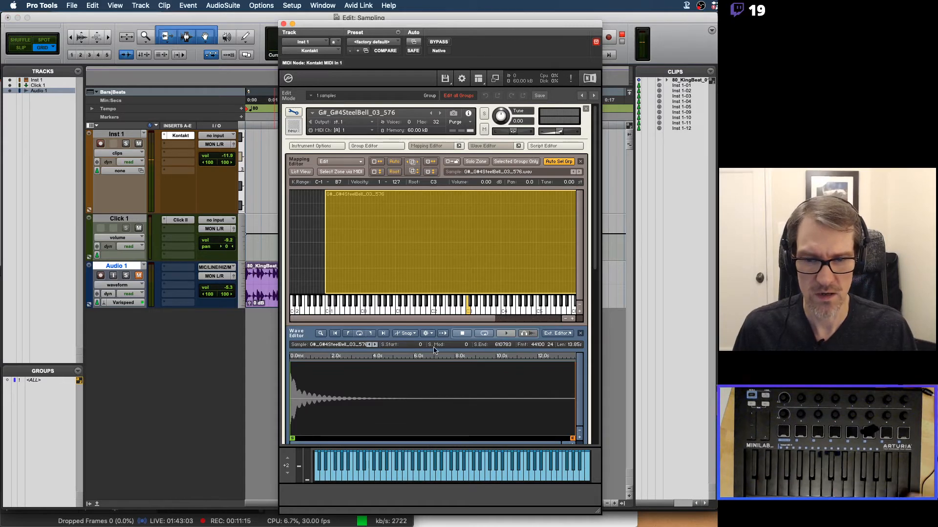
scroll(471, 271, down, 5)
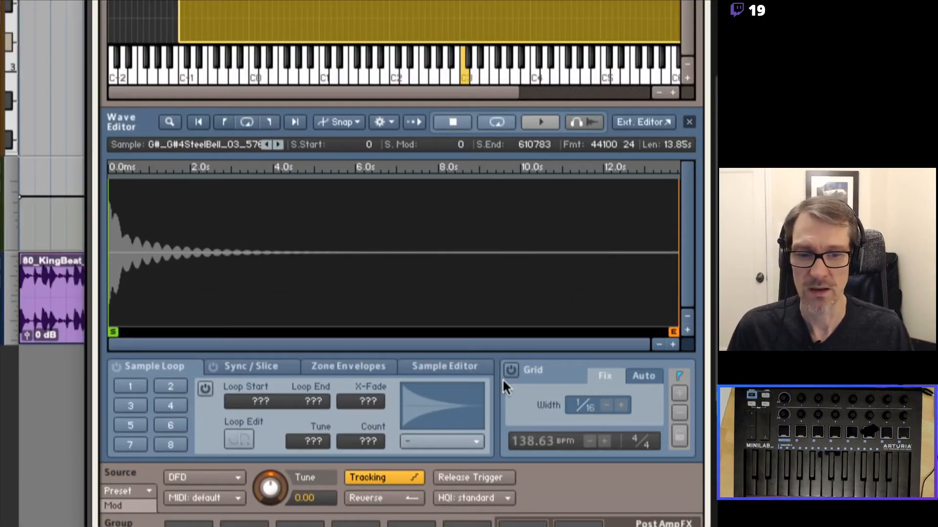
Turn on the Wave Editor grid for the steel bell sample and set it to Auto mode
click(511, 370)
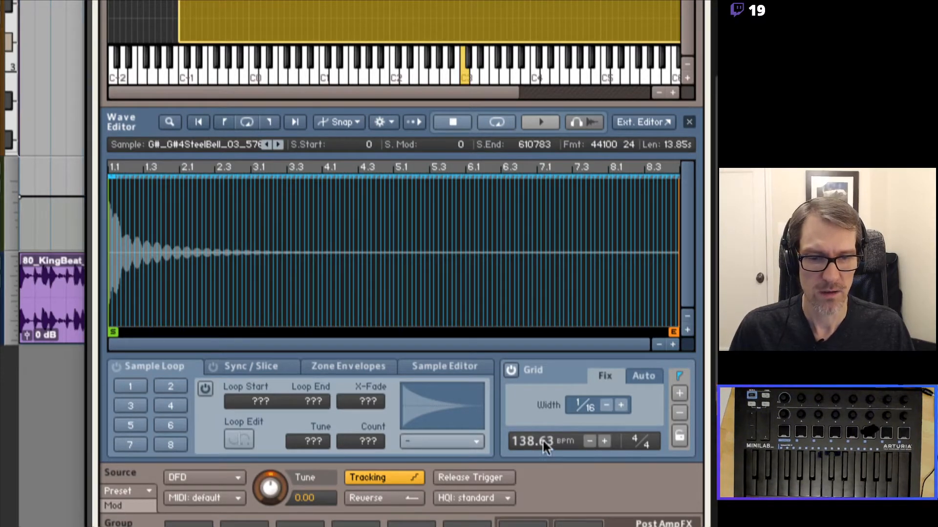
click(642, 376)
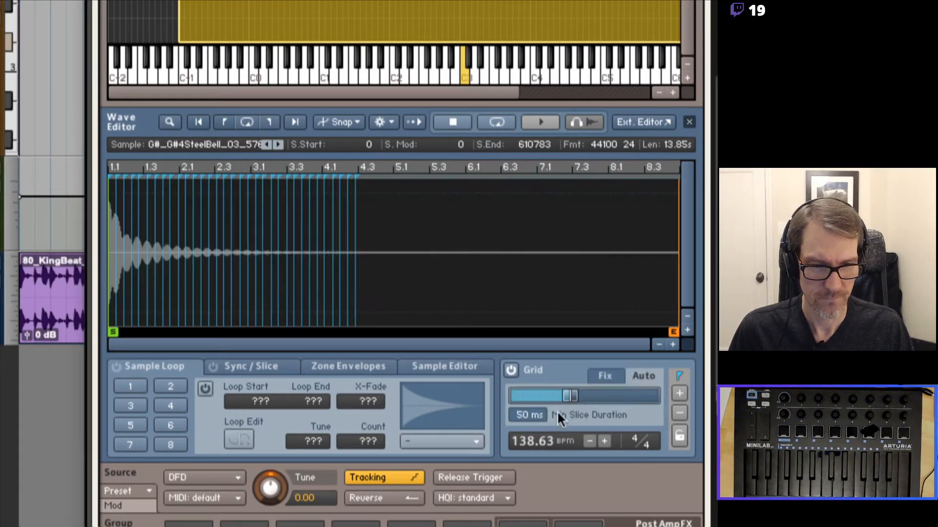
Switch the Wave Editor grid to Fix mode and set its tempo to about 80.03 BPM
click(604, 376)
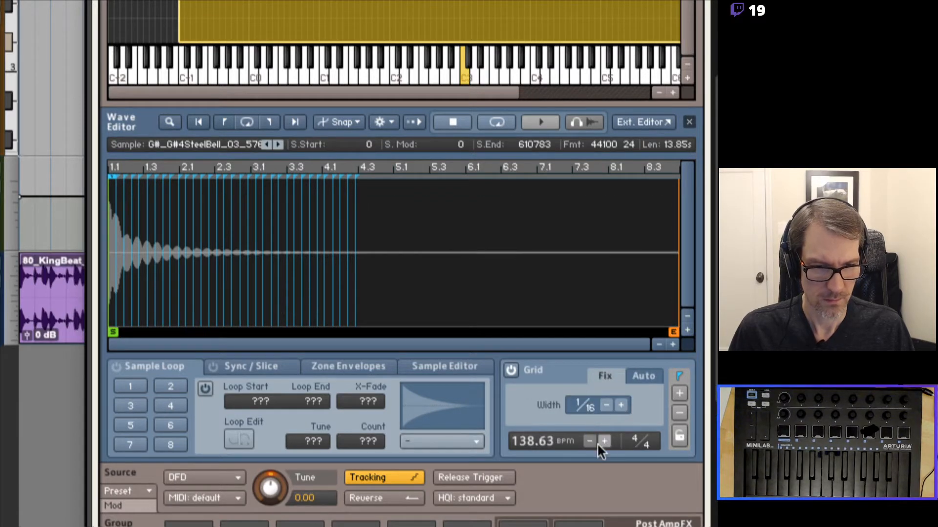
drag(527, 436, 524, 484)
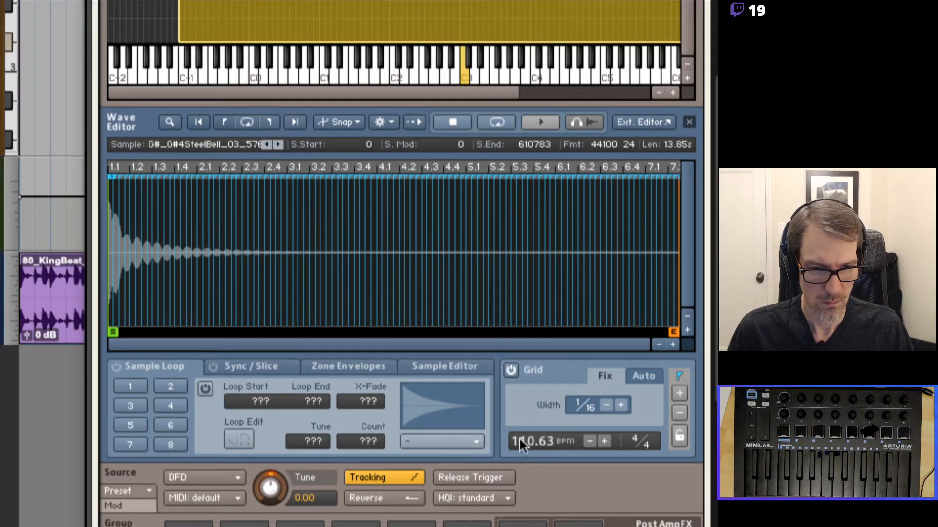
drag(528, 441, 537, 496)
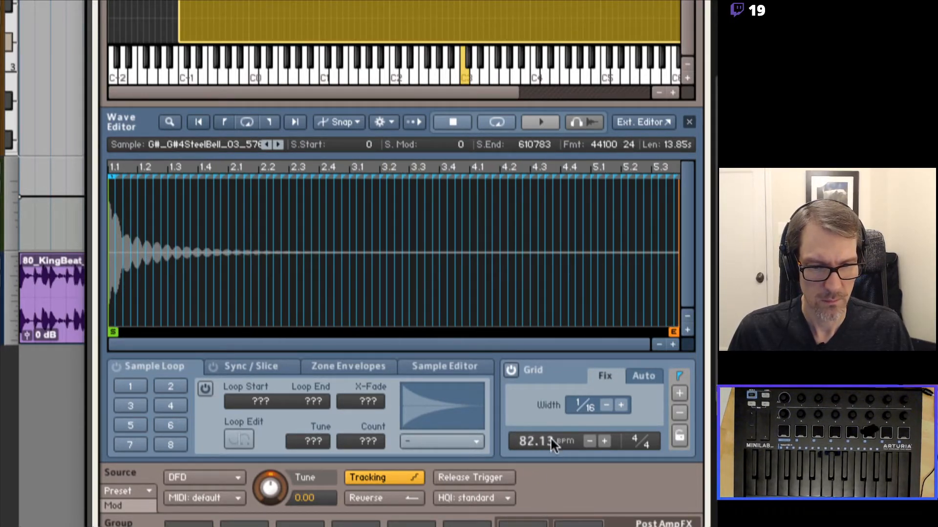
drag(550, 437, 546, 455)
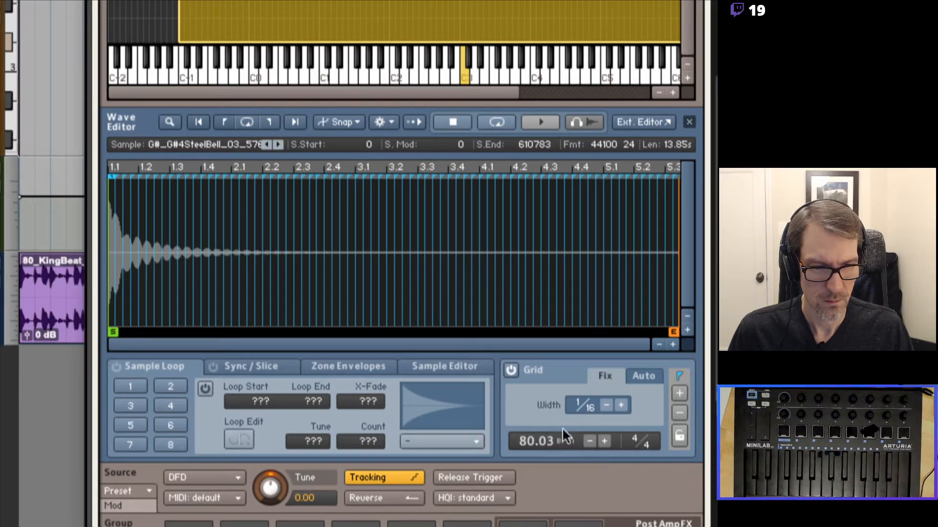
Turn the grid off and on again, and compare Auto mode before returning to Fix mode
click(511, 371)
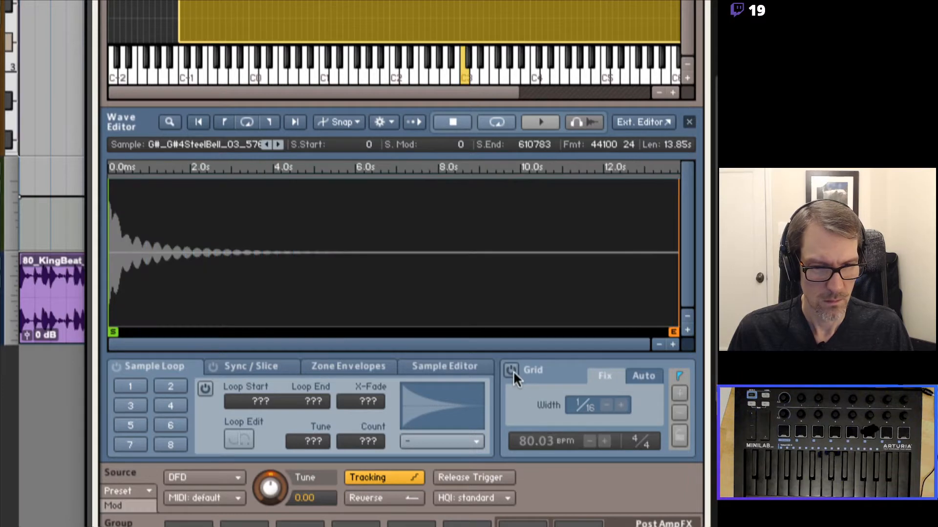
click(511, 371)
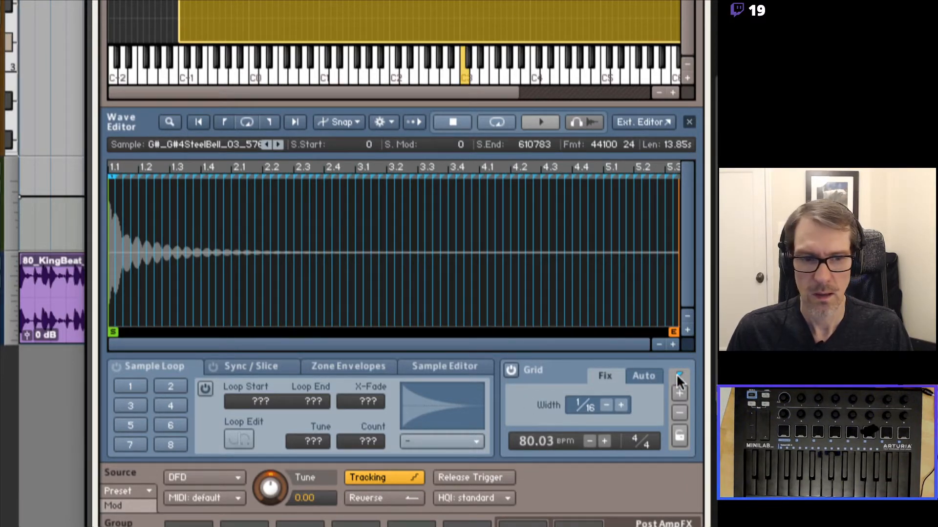
click(641, 375)
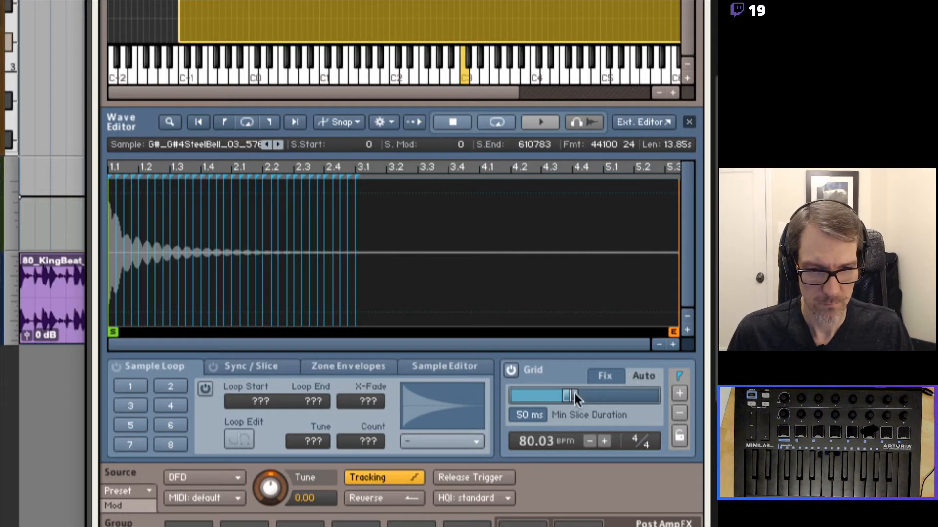
click(607, 375)
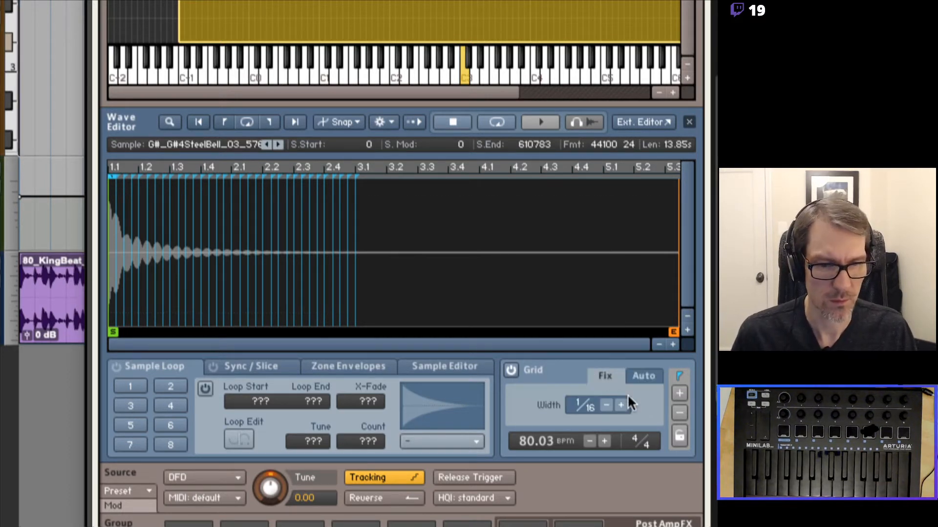
drag(549, 440, 549, 440)
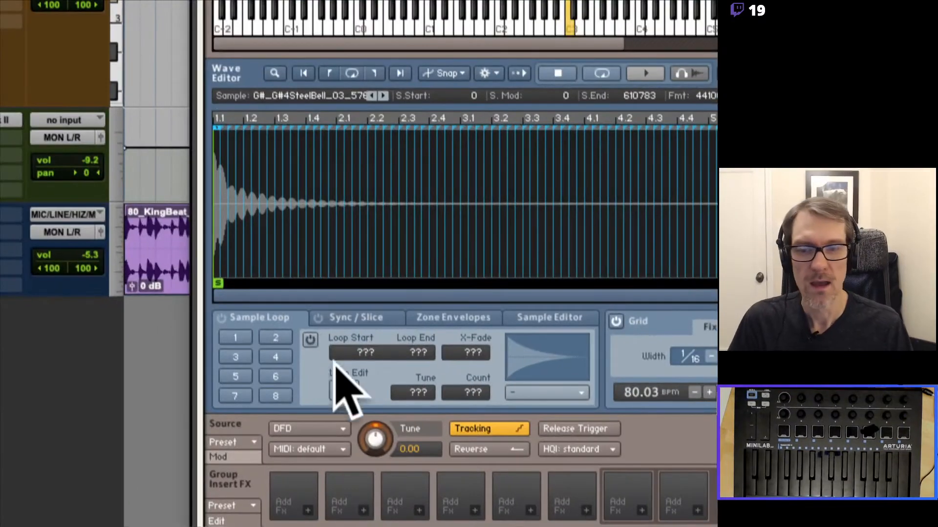
Activate sample loop 1 for the steel bell and set the grid width to 1/8
click(232, 335)
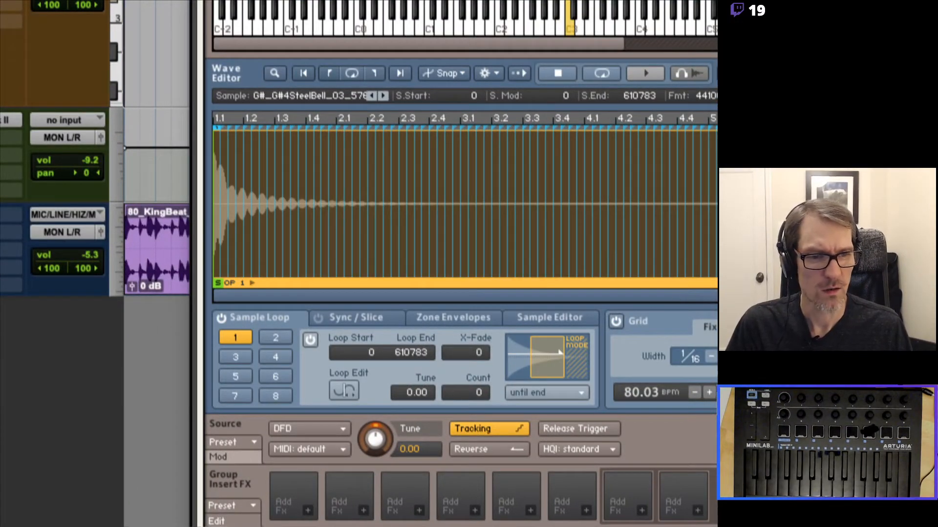
click(725, 357)
click(712, 352)
click(712, 352)
click(712, 352)
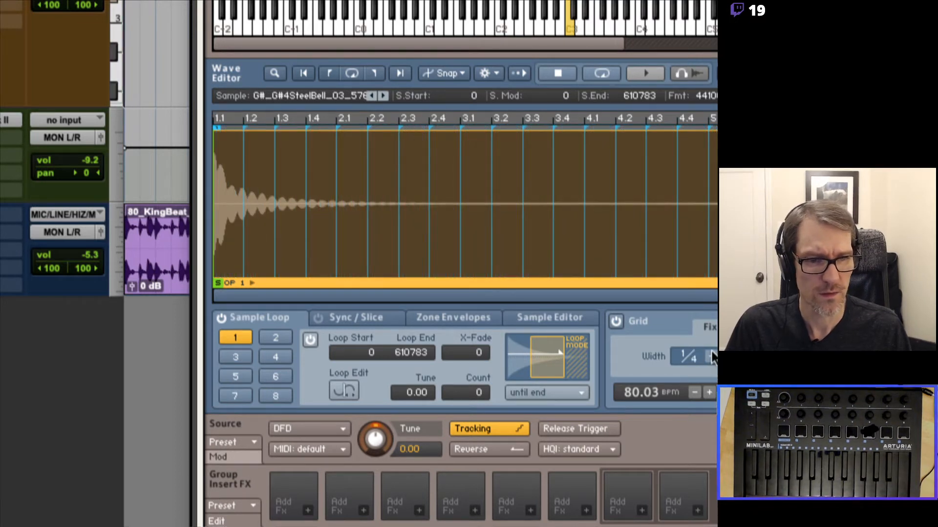
click(726, 357)
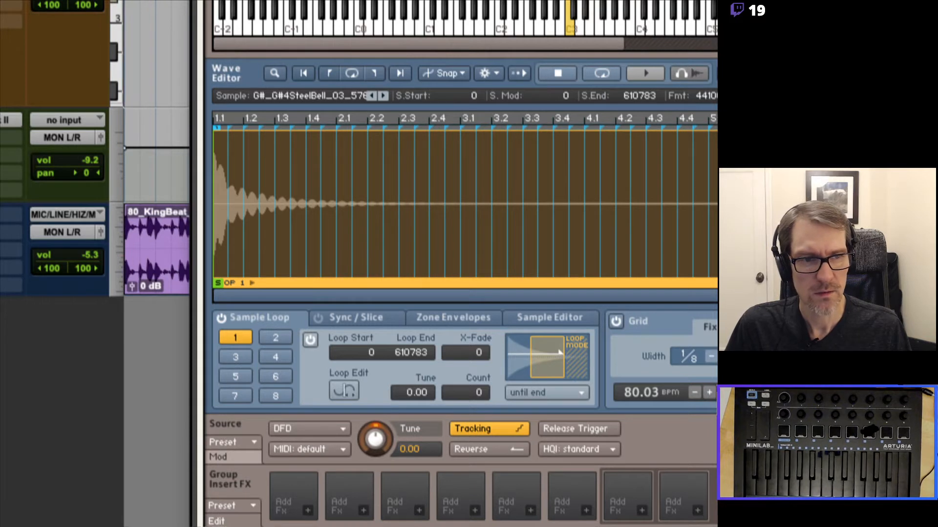
Resize and move loop 1 to a single 1/8 grid division starting at beat 1.2, spanning samples 33063 to 49595
mouse_move(716, 203)
mouse_down()
mouse_move(504, 188)
mouse_move(309, 199)
mouse_up()
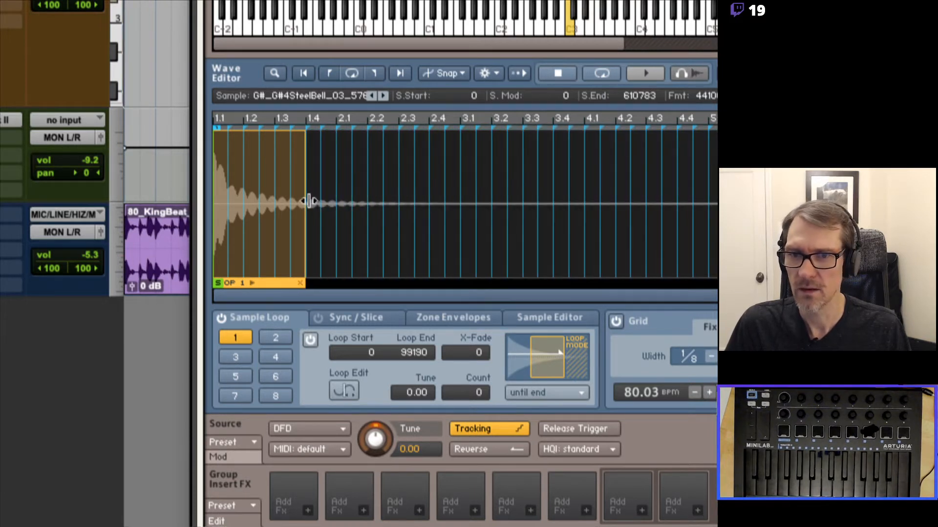
drag(216, 203, 275, 206)
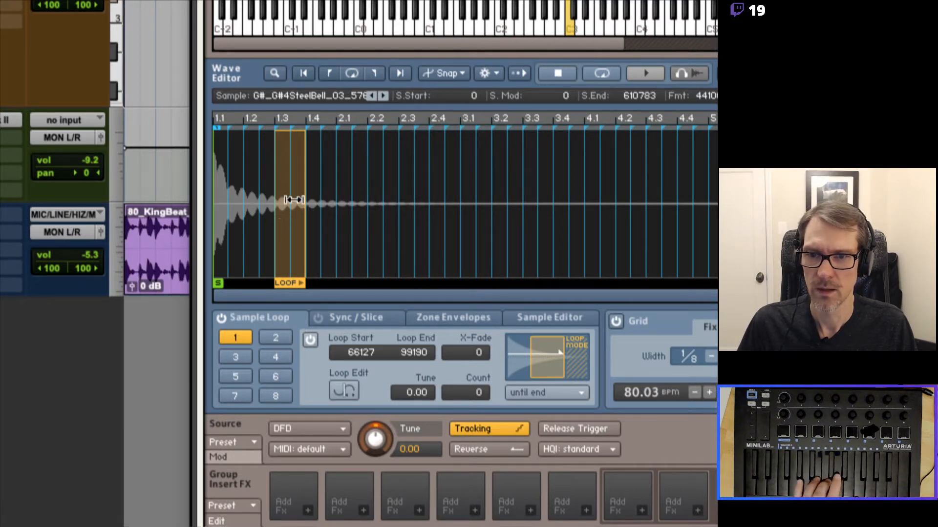
drag(288, 203, 263, 201)
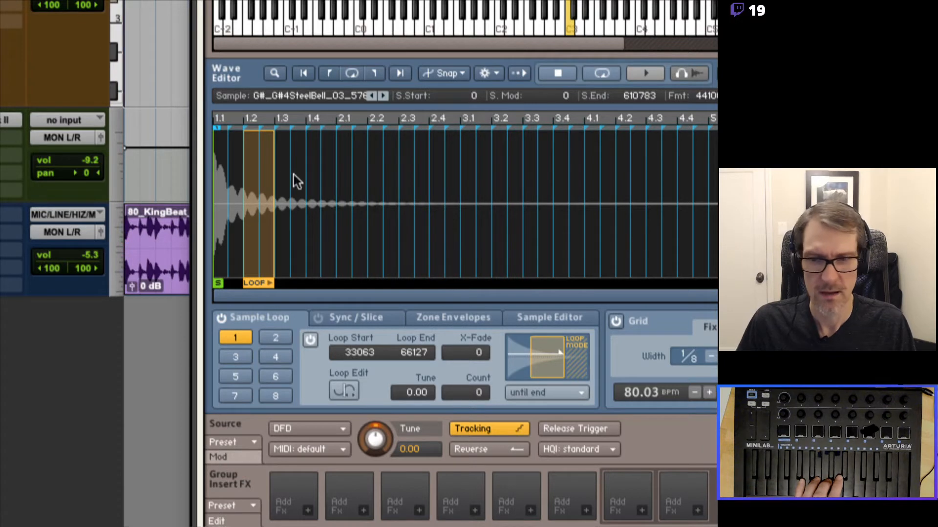
scroll(244, 220, up, 4)
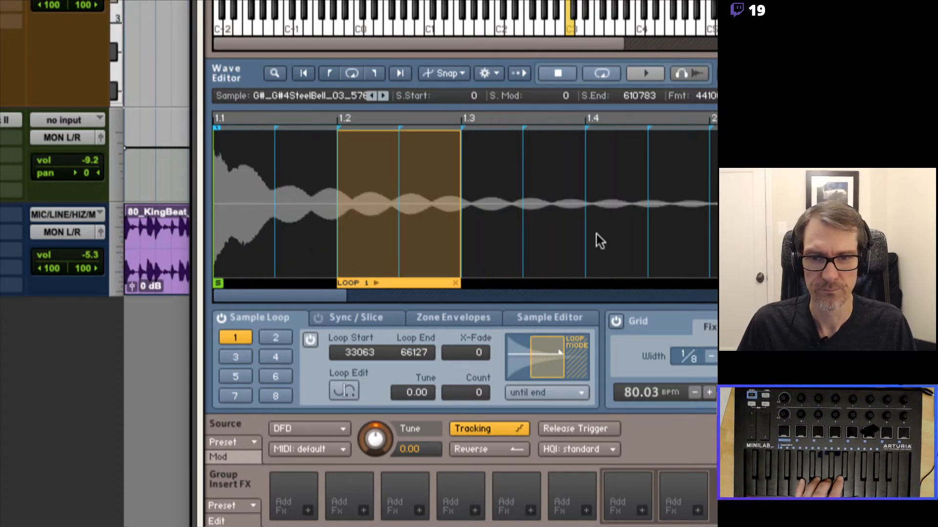
drag(461, 214, 412, 213)
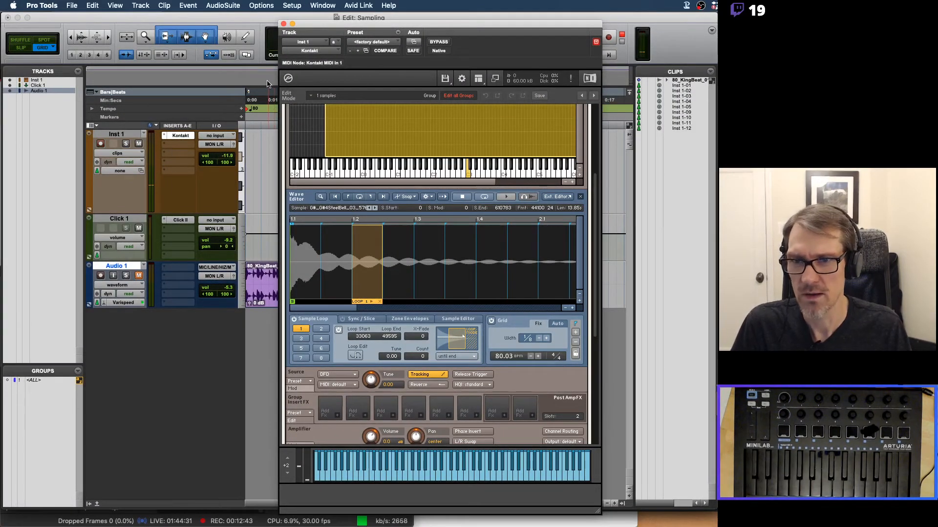
Play the session to hear the 80_KingBeat drum clip, stop it, and bring the Kontakt window back into view
key(space)
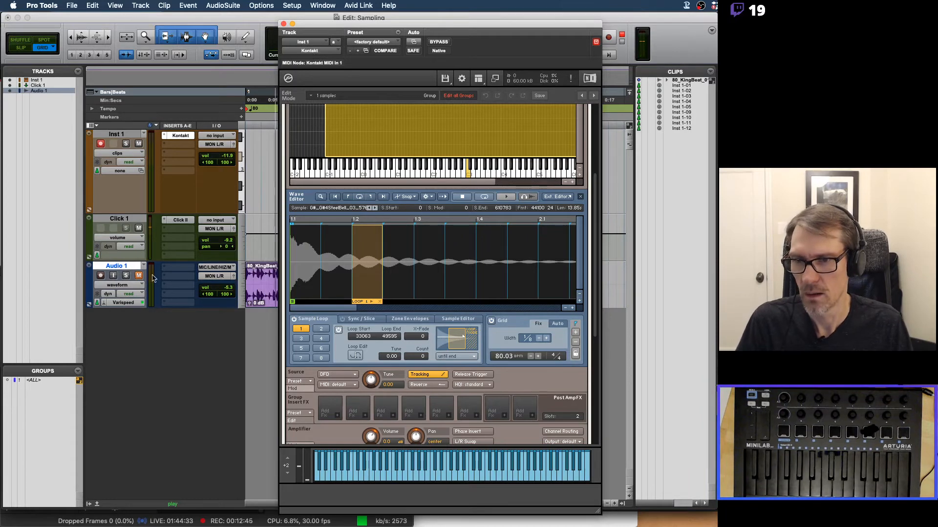
click(243, 148)
drag(337, 29, 326, 354)
key(space)
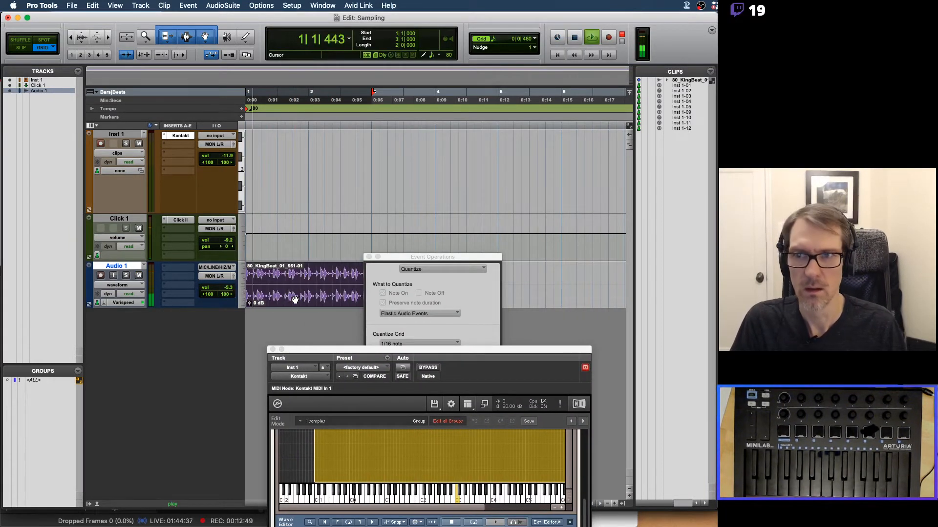
drag(351, 352, 367, 33)
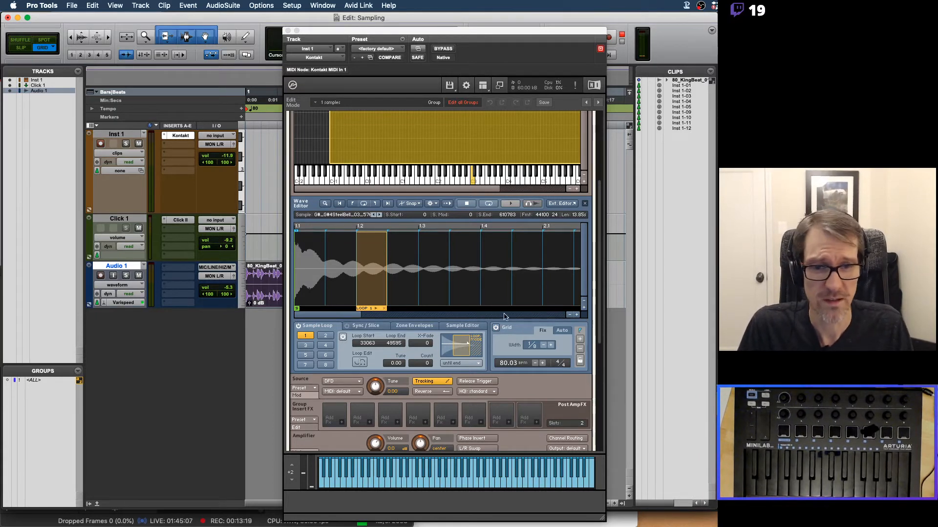
Turn off the grid and place loop 1 freely between quiet points of the waveform, from sample 37223 to 58175
click(367, 225)
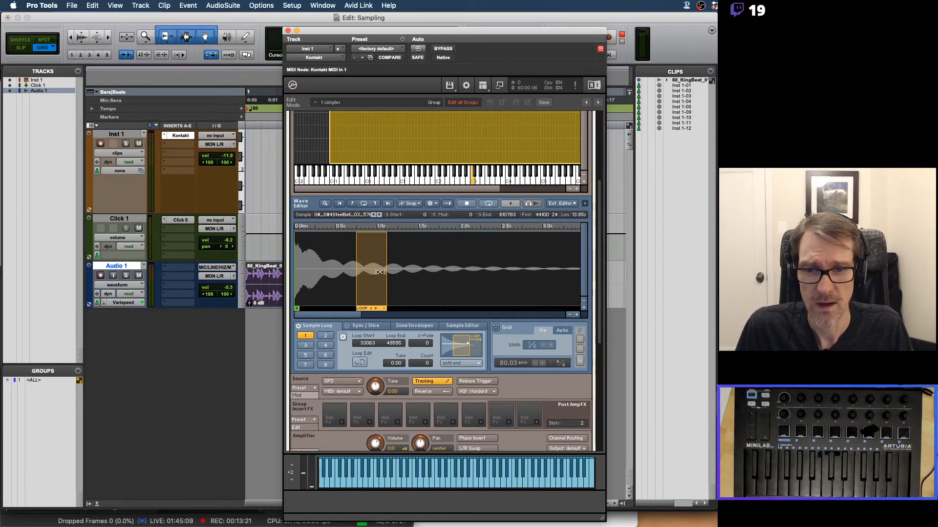
drag(367, 274, 375, 271)
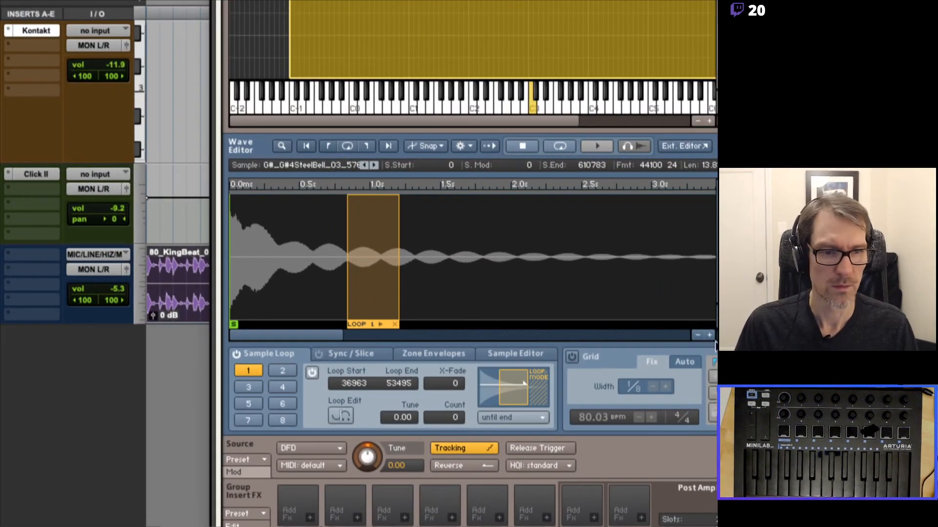
click(709, 335)
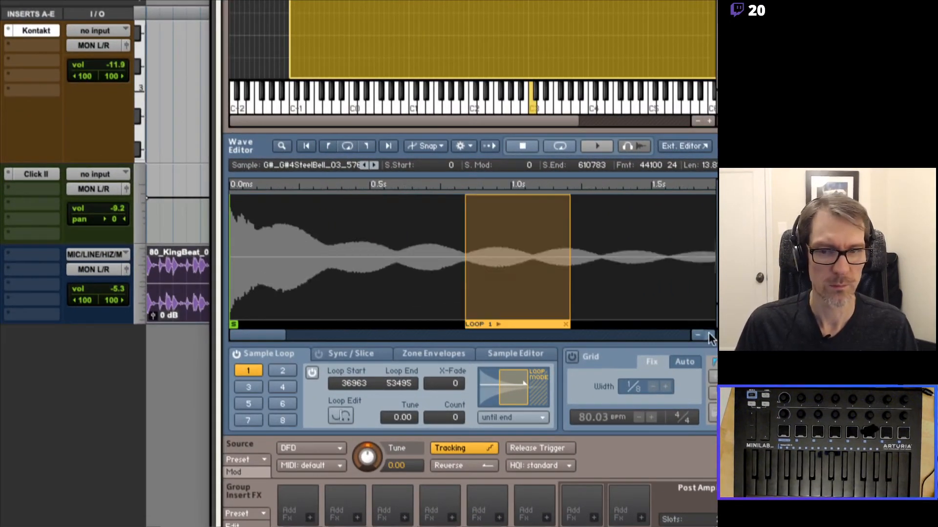
click(709, 335)
drag(261, 334, 277, 336)
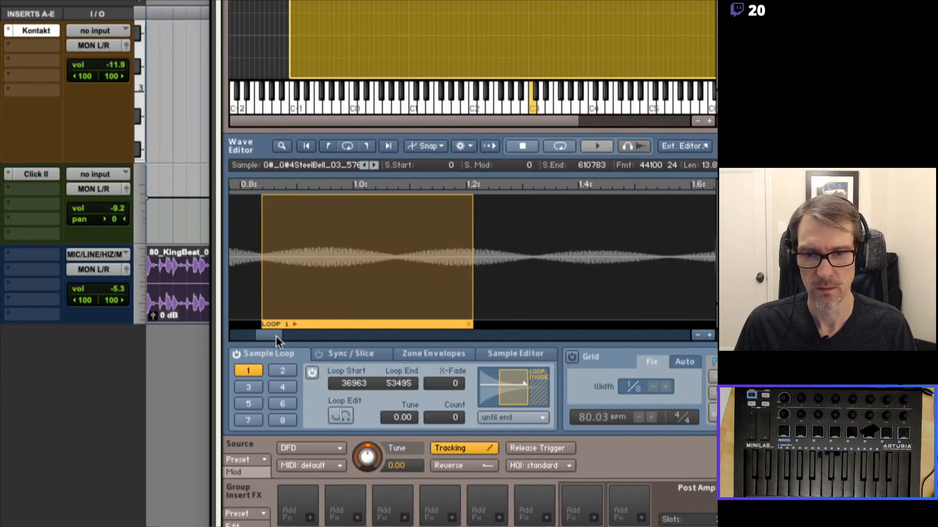
drag(349, 254, 351, 253)
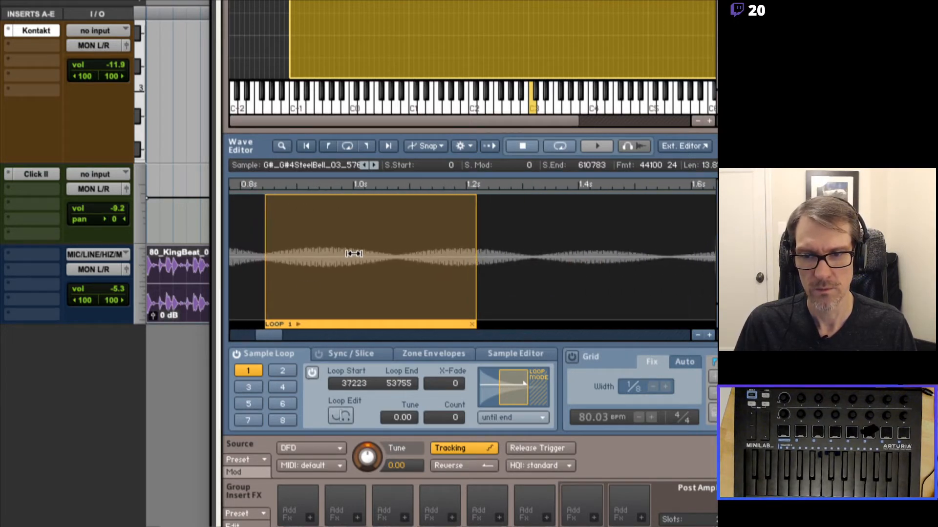
drag(476, 268, 533, 274)
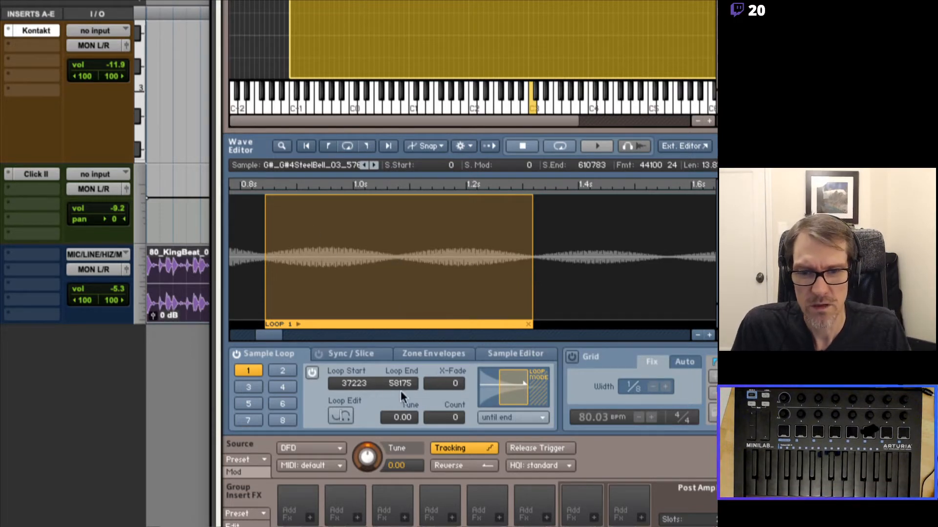
Show the loop seam in Loop Edit view and set loop 1's crossfade to 500
click(337, 415)
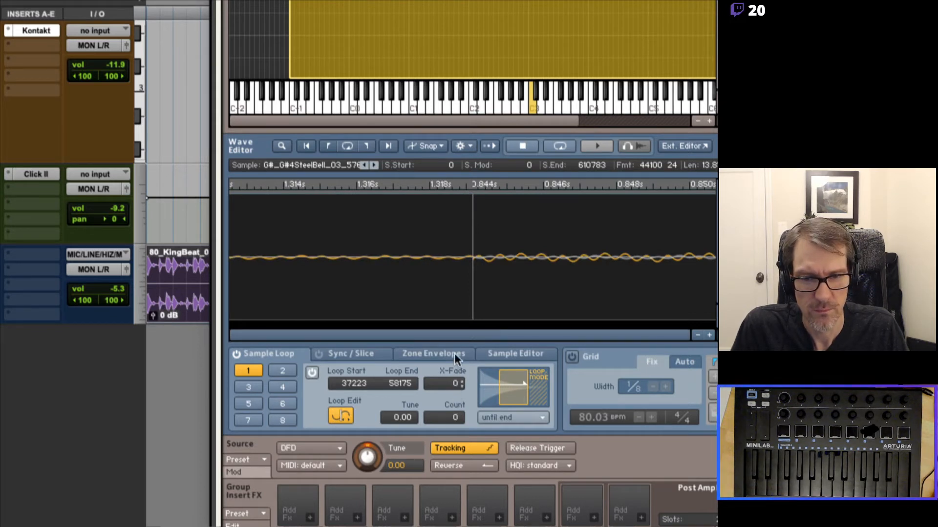
click(464, 381)
click(464, 381)
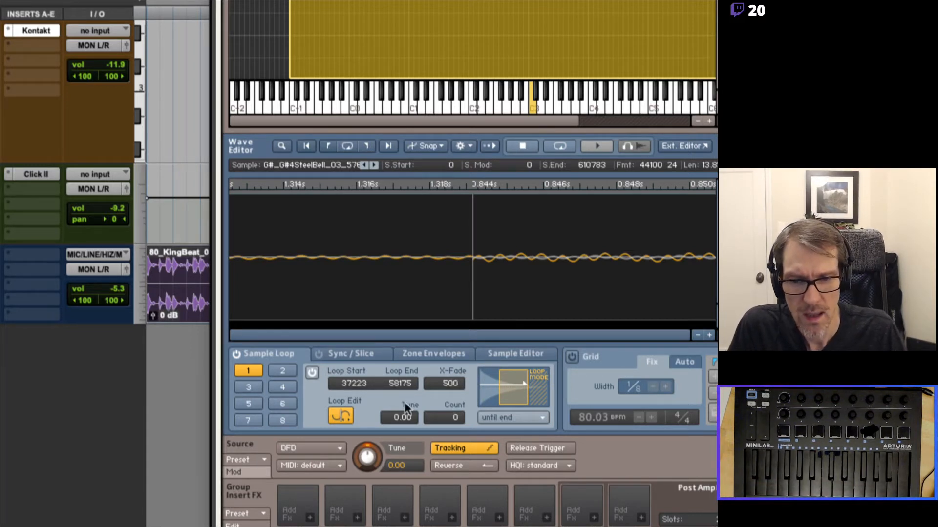
Try loop 1's end at sample 58173 and return it to 58175
click(415, 386)
click(415, 386)
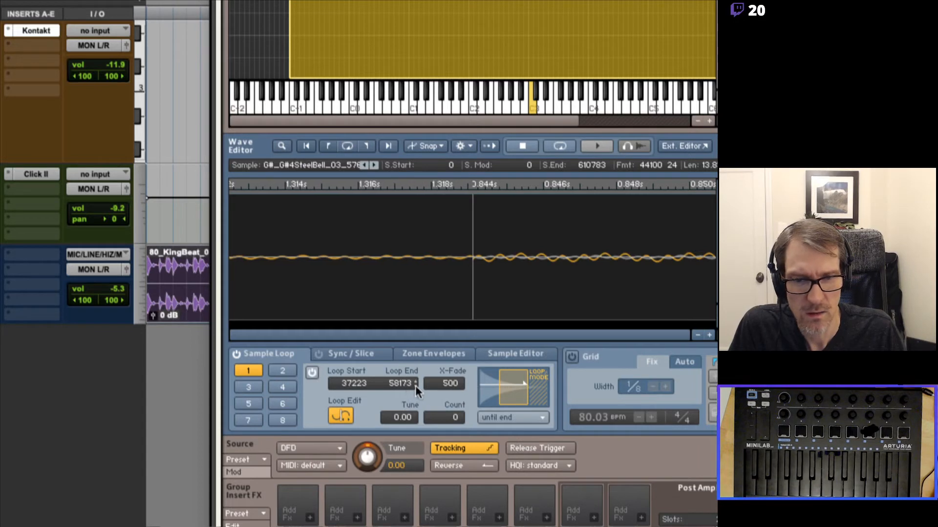
click(414, 380)
click(414, 380)
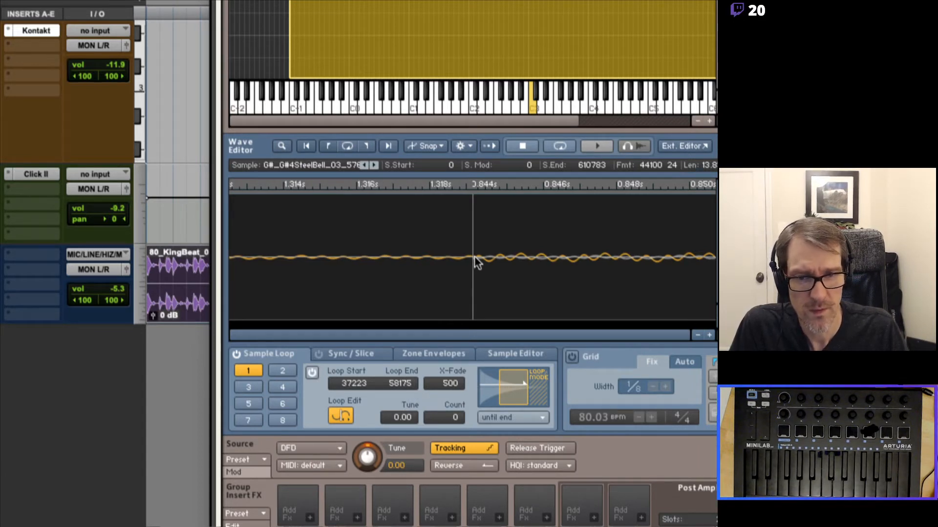
Fine-tune loop 1's start to sample 37233 and leave Loop Edit view
click(370, 385)
click(370, 386)
click(371, 386)
click(371, 386)
click(370, 380)
click(370, 380)
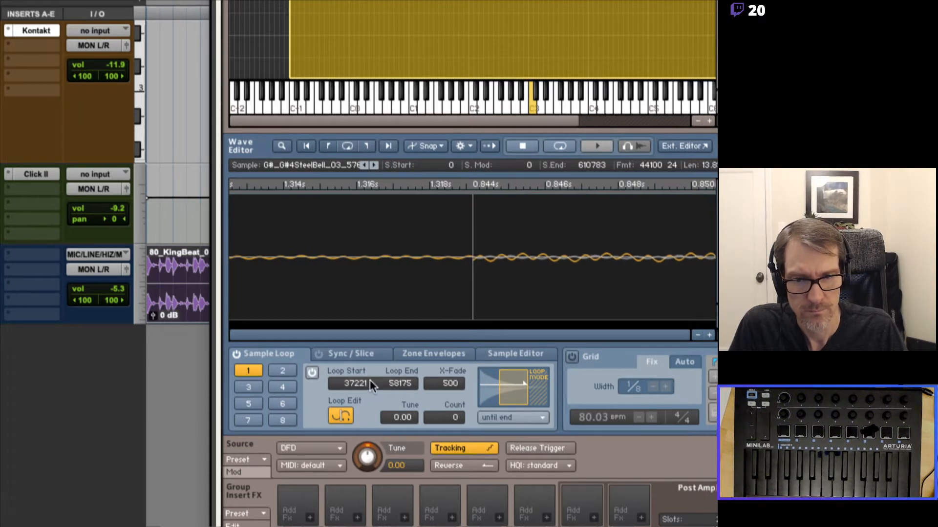
click(370, 380)
click(370, 380)
click(370, 380)
click(370, 380)
click(371, 380)
click(370, 380)
click(370, 380)
click(370, 380)
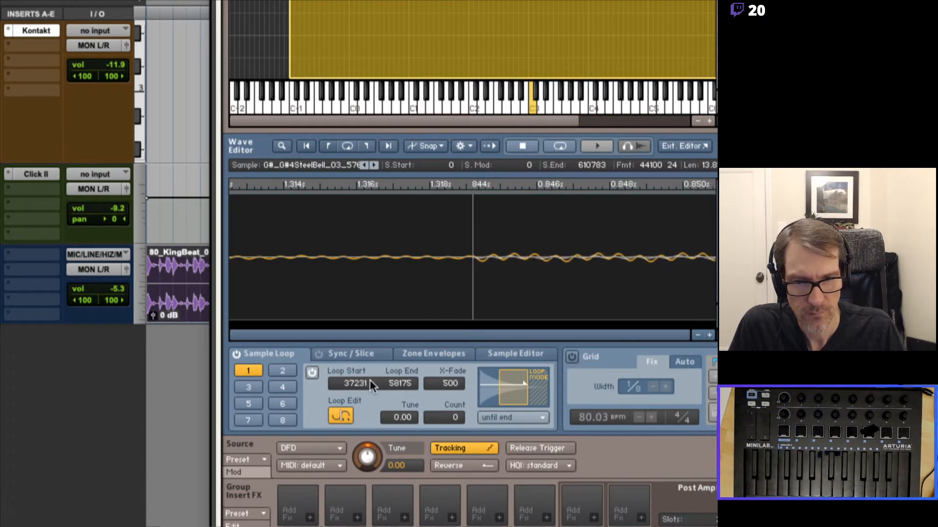
click(370, 380)
click(370, 380)
click(370, 380)
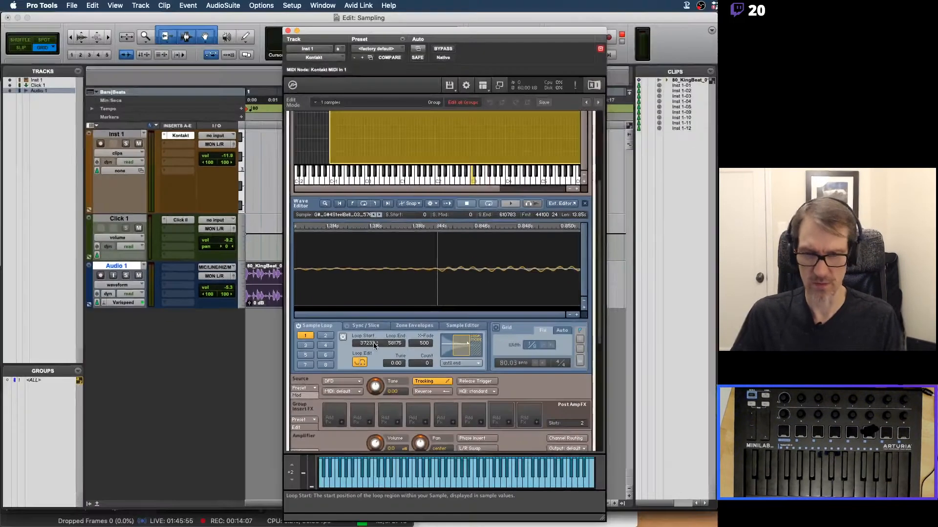
click(359, 362)
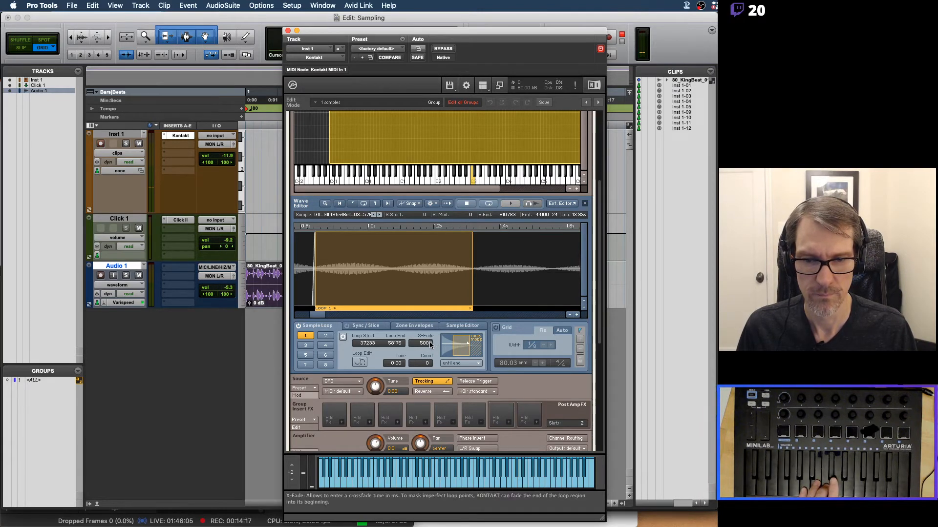
Try the back-and-forth "until end <->" mode on loop 1 and return it to "until end"
click(464, 364)
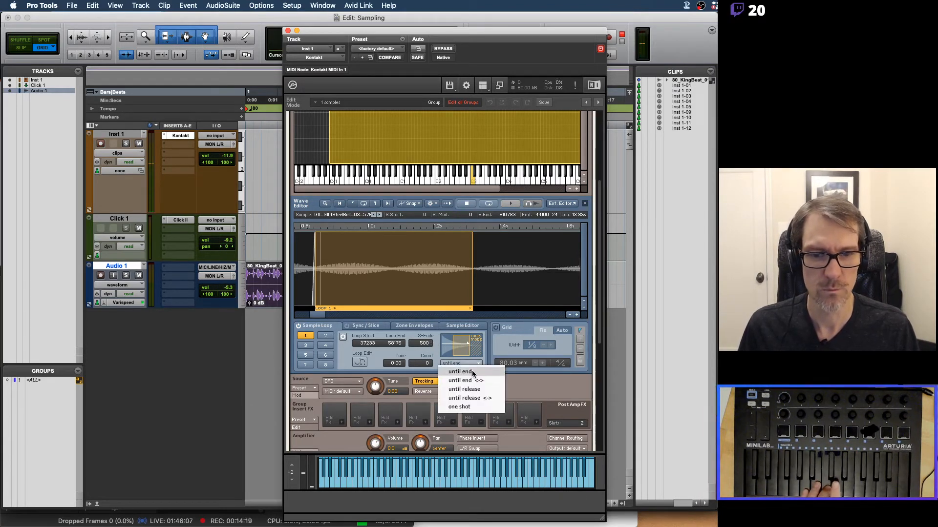
click(472, 381)
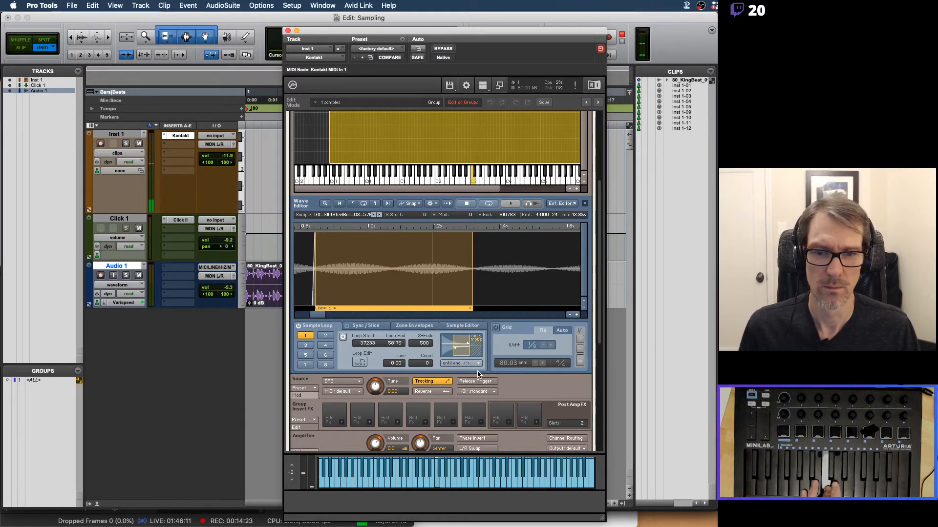
click(476, 364)
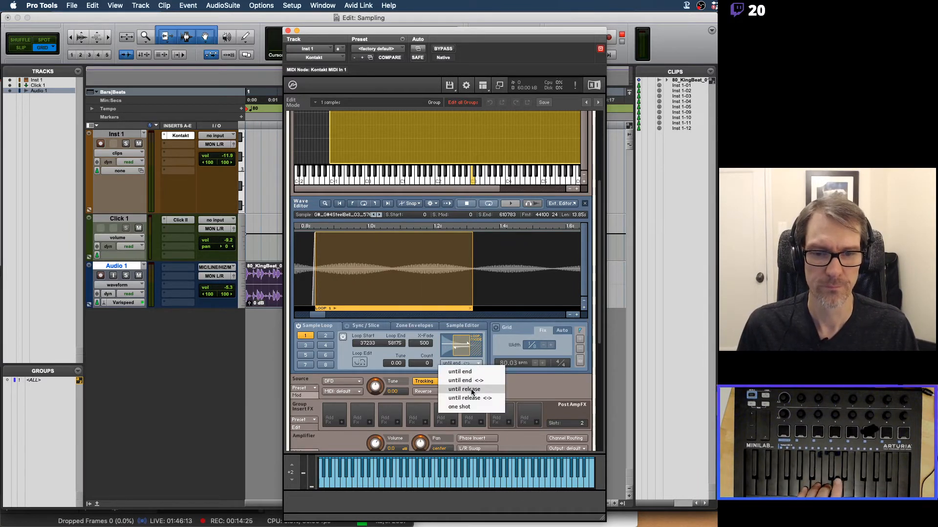
click(460, 372)
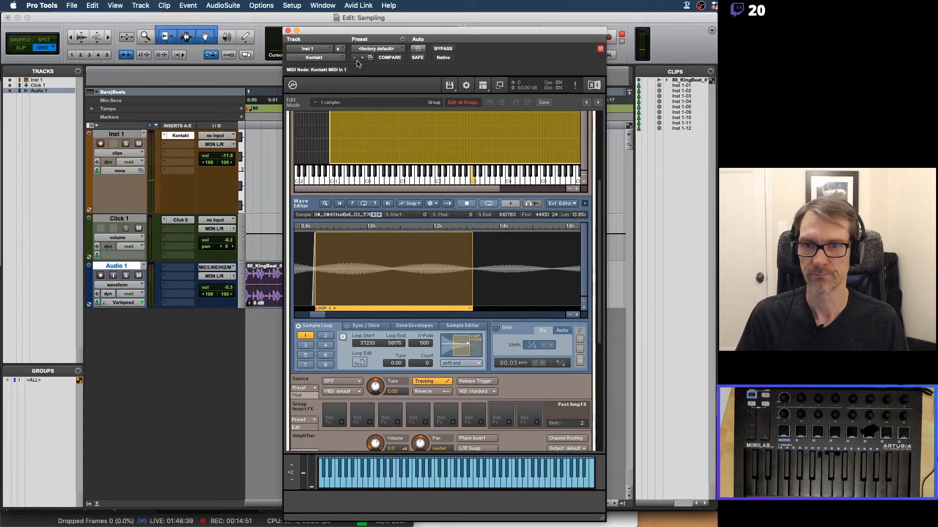
Close the Kontakt window, switch to the sampling notes PDF in Preview and advance to the page about Kontakt's editors and engines
click(287, 32)
key(super+Tab)
key(super+Tab)
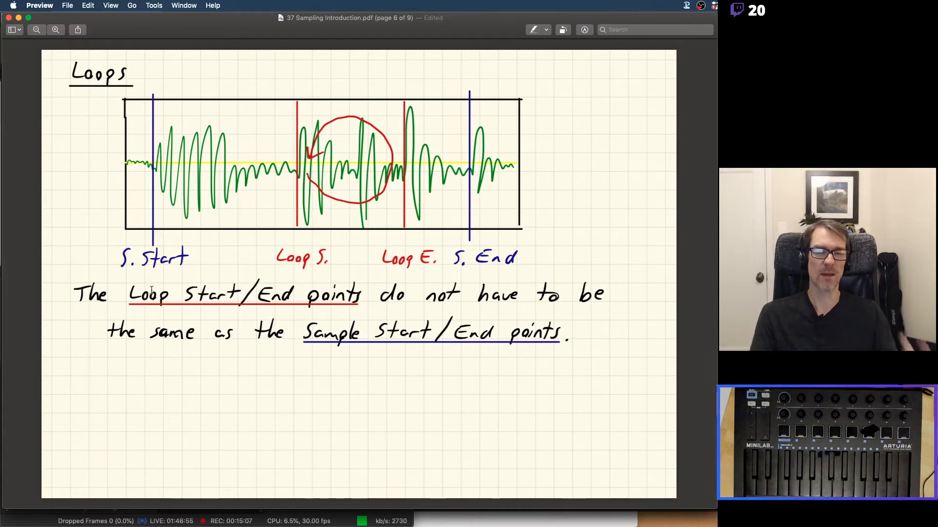
key(Down)
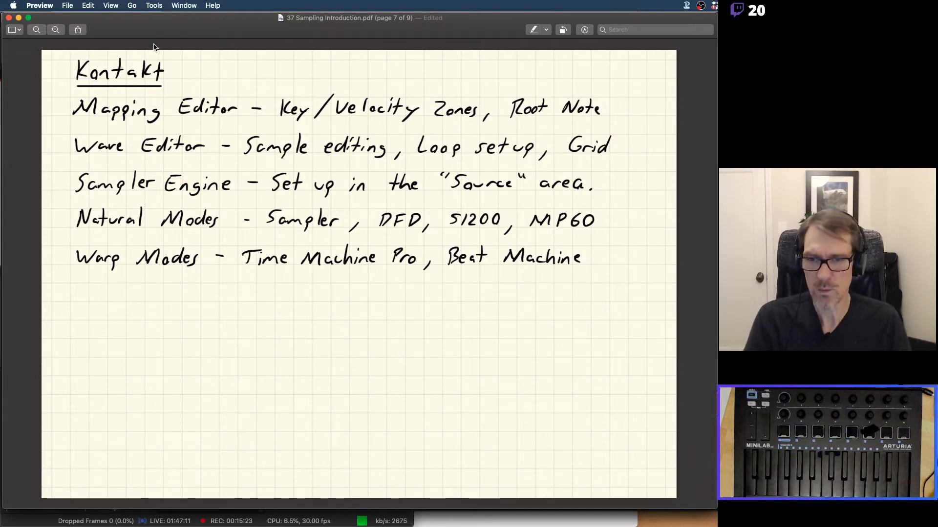
Switch back to Pro Tools, reopen Kontakt on Inst 1 and hide its Mapping and Wave Editors
key(super+Tab)
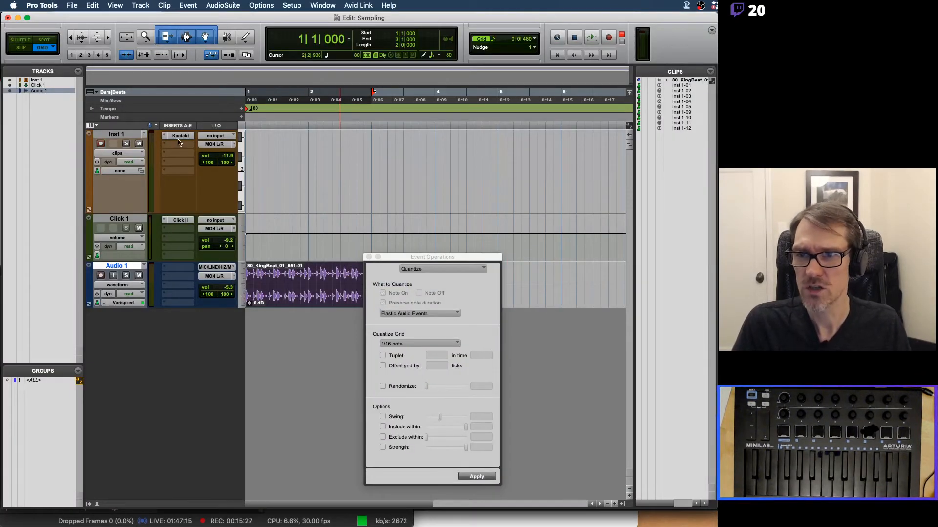
click(181, 136)
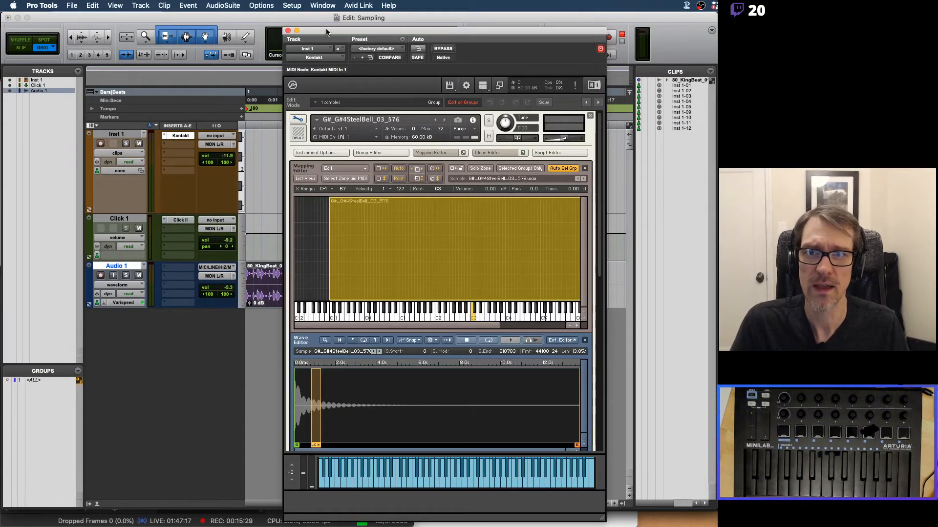
drag(332, 71, 302, 55)
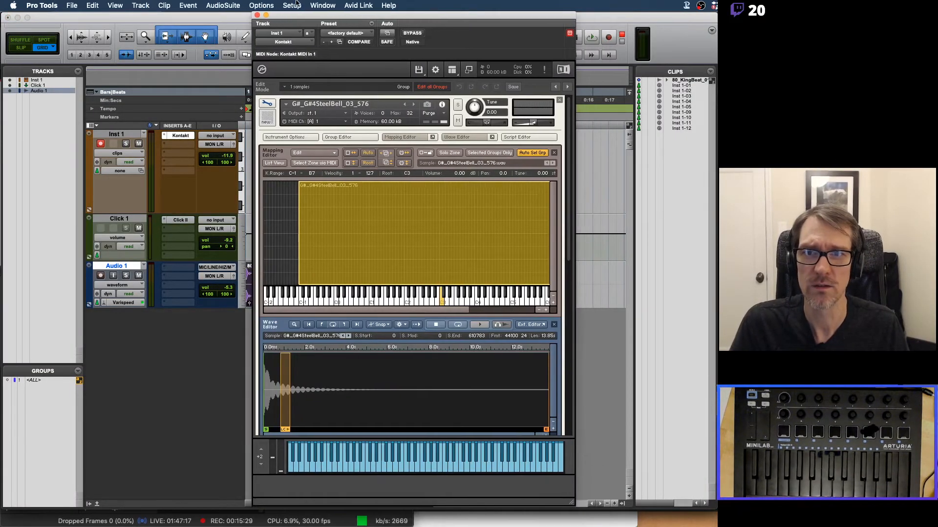
click(403, 139)
click(458, 138)
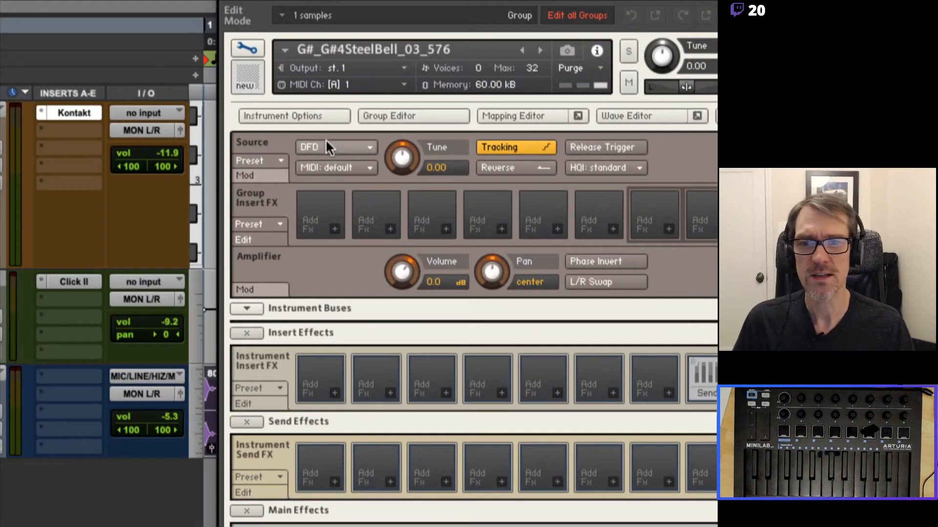
Try the sampler and wavetable engines as the steel bell's source and review the remaining engine choices
click(320, 148)
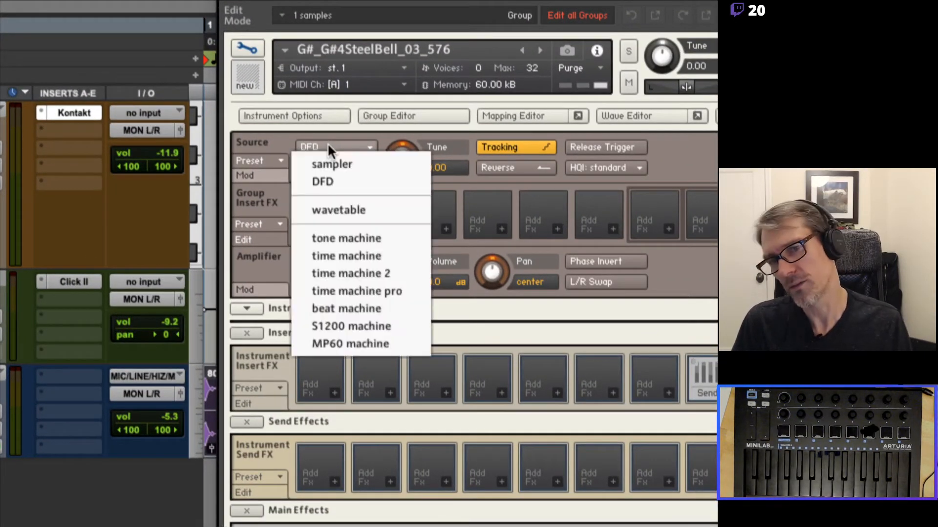
click(352, 163)
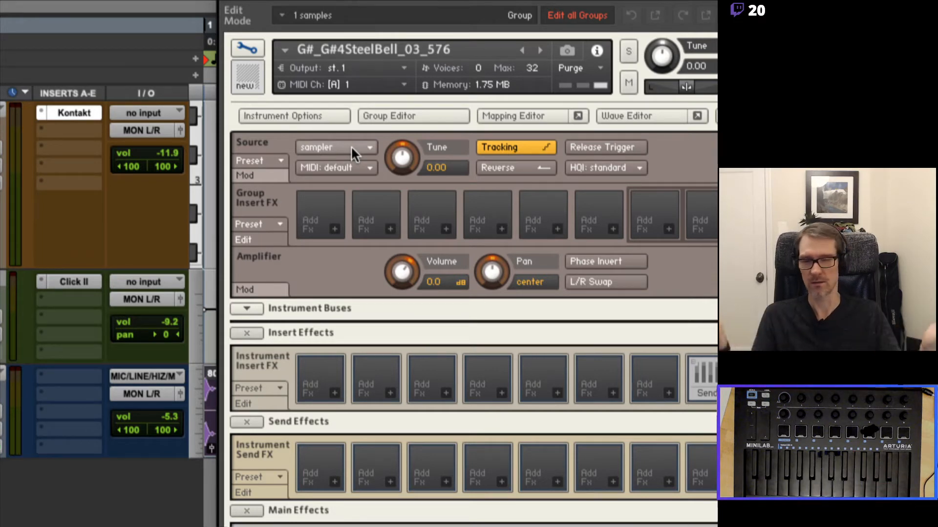
click(351, 145)
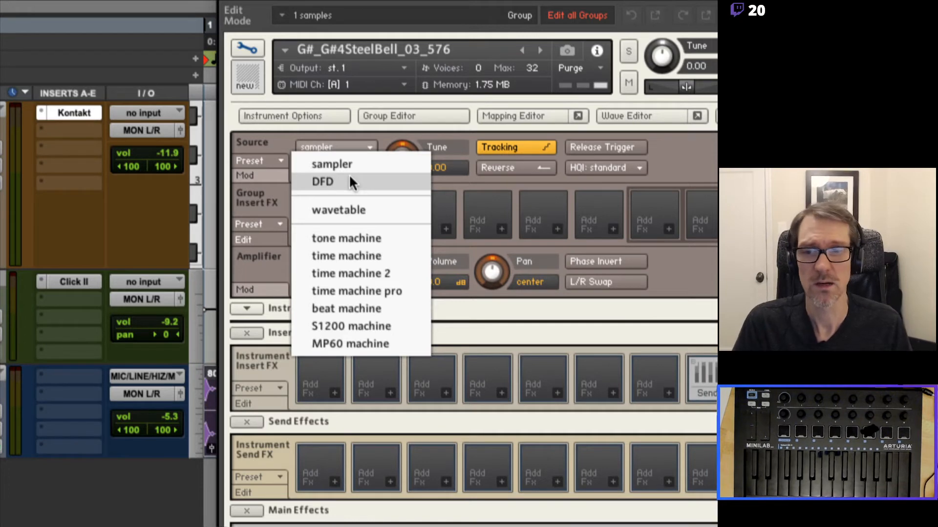
click(351, 210)
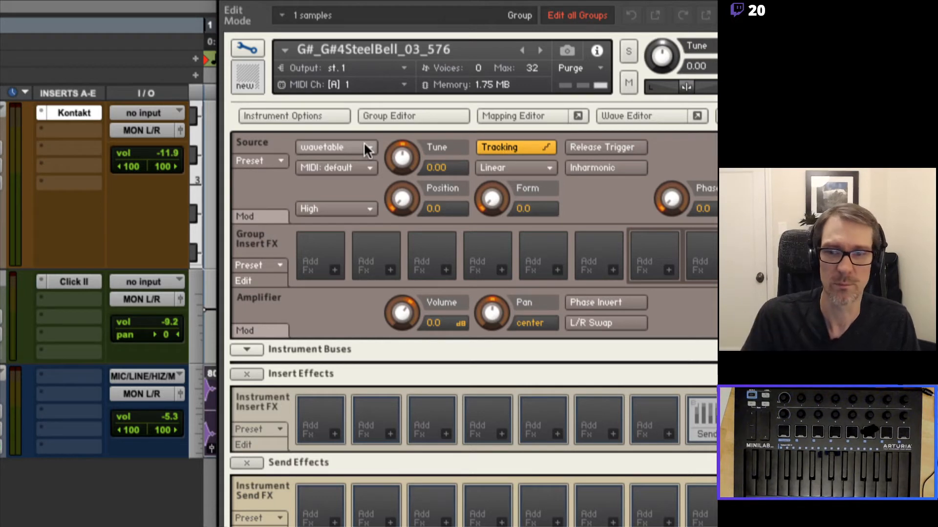
click(364, 145)
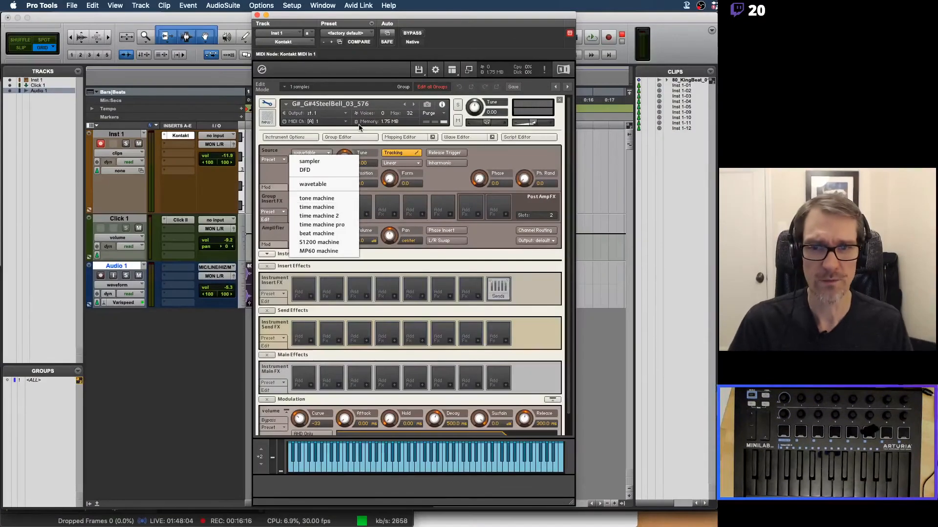
click(429, 95)
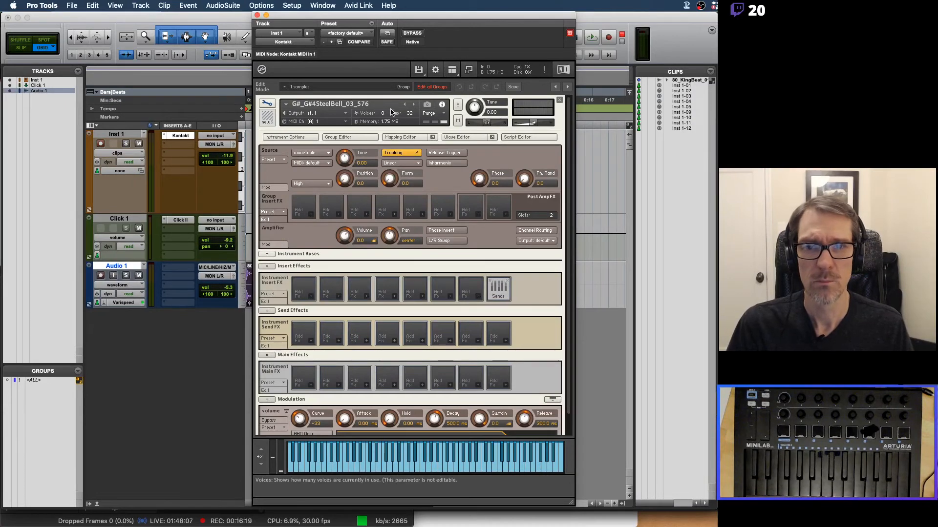
Remove the steel bell instrument without saving it and load the flute loop 80_G_FunkyRiffFlute_01_565 into Kontakt from Finder
click(257, 16)
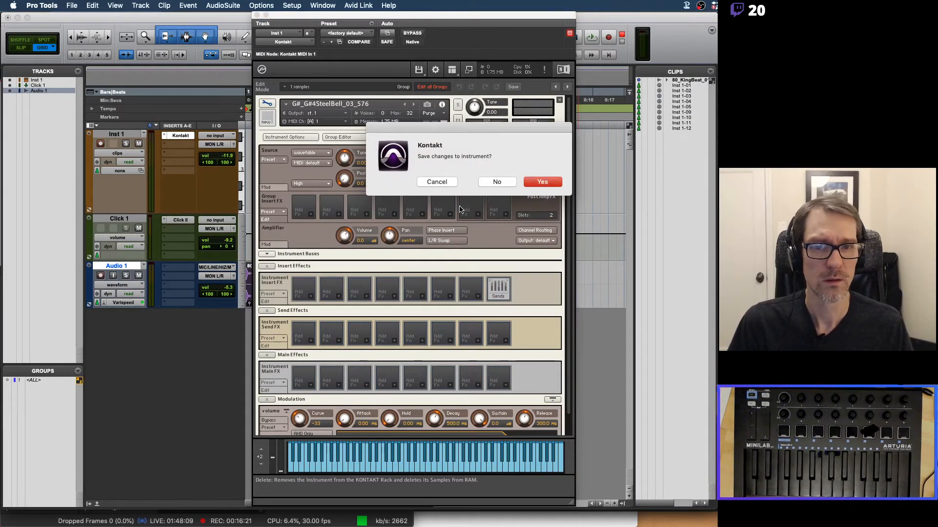
click(496, 183)
key(super+Tab)
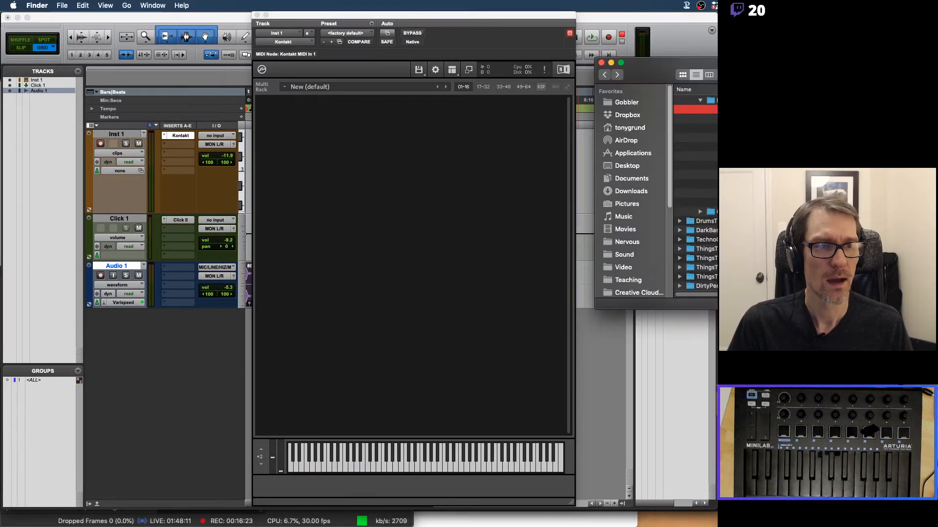
scroll(700, 102, up, 10)
scroll(703, 107, up, 3)
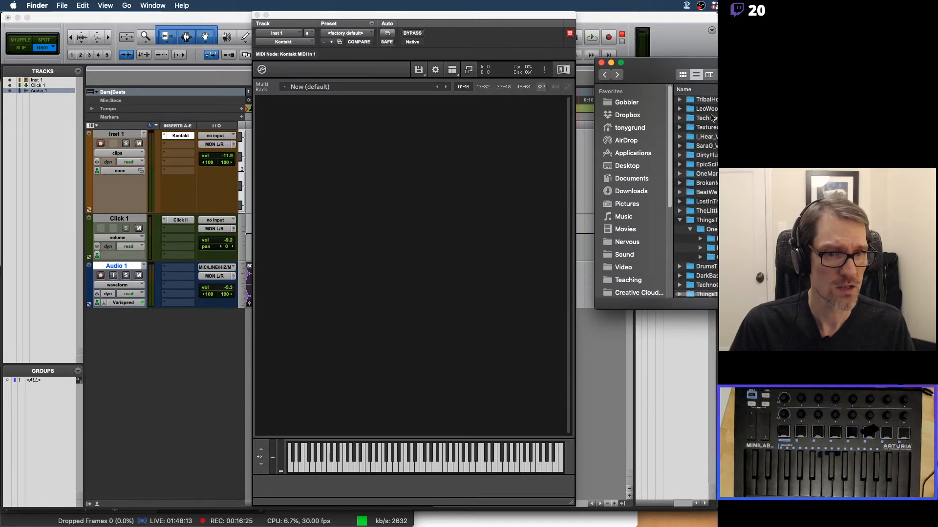
click(680, 221)
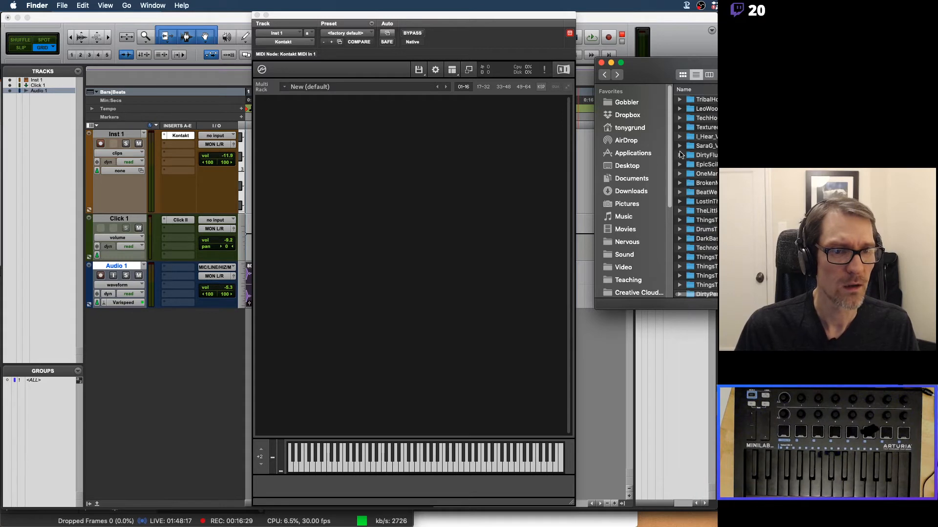
click(680, 155)
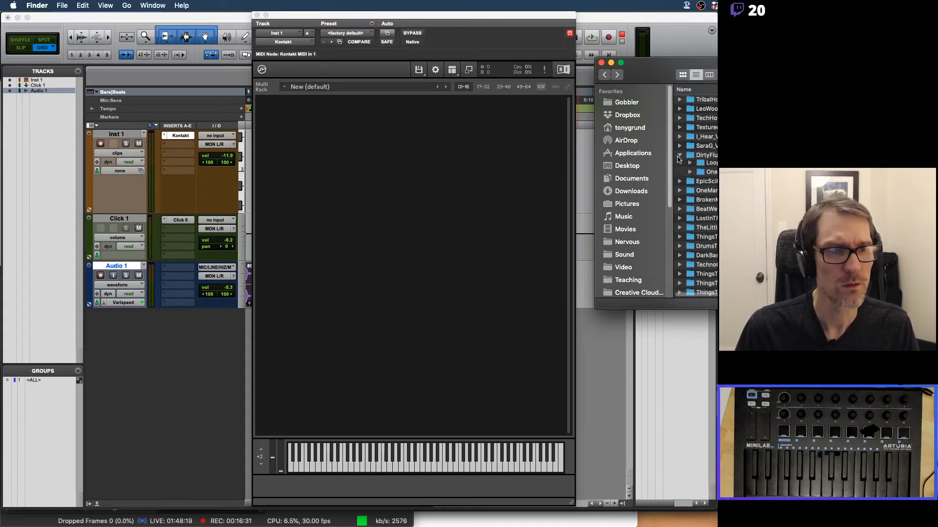
click(689, 165)
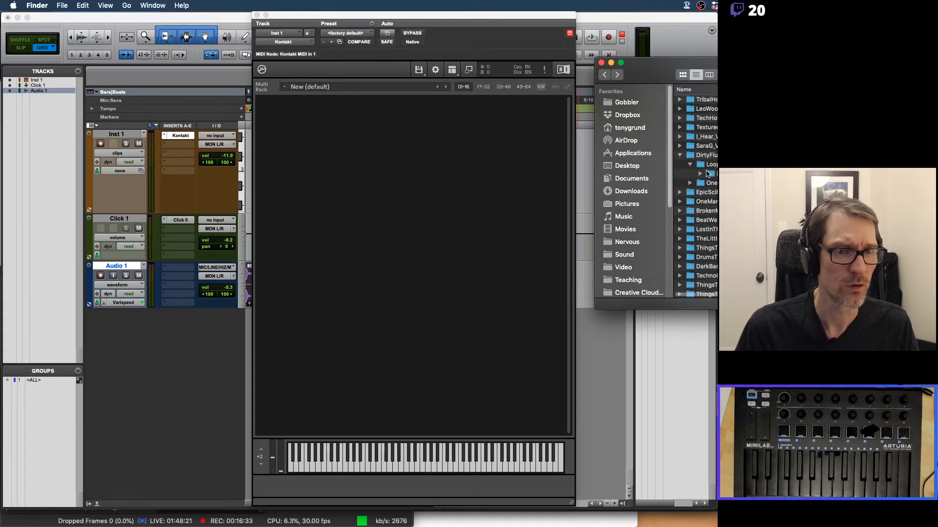
click(700, 174)
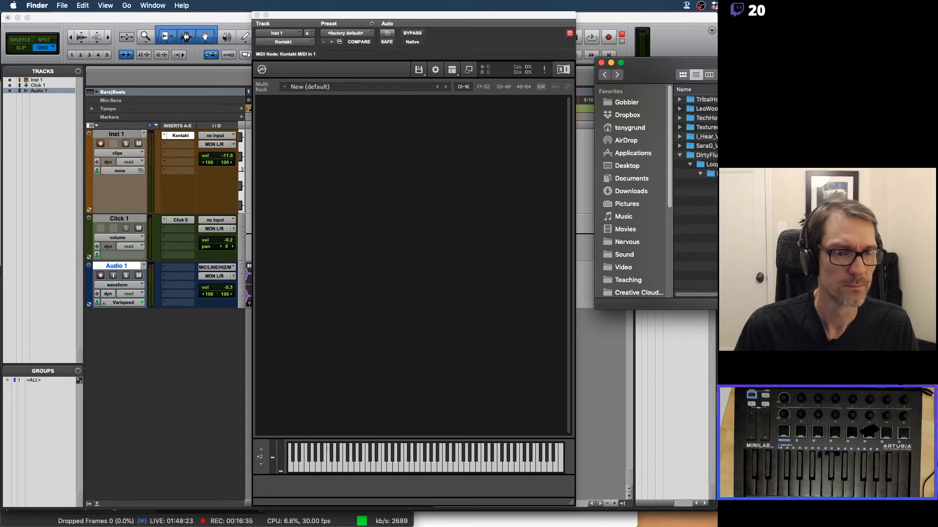
drag(695, 201, 386, 163)
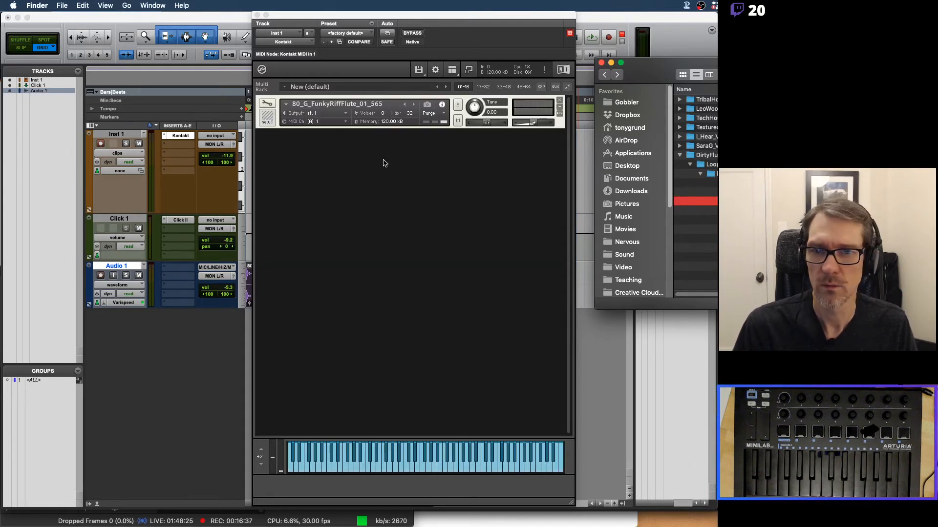
Show the flute instrument's Mapping and Wave Editors and reset the Inst 1 track volume to 0.0
click(267, 104)
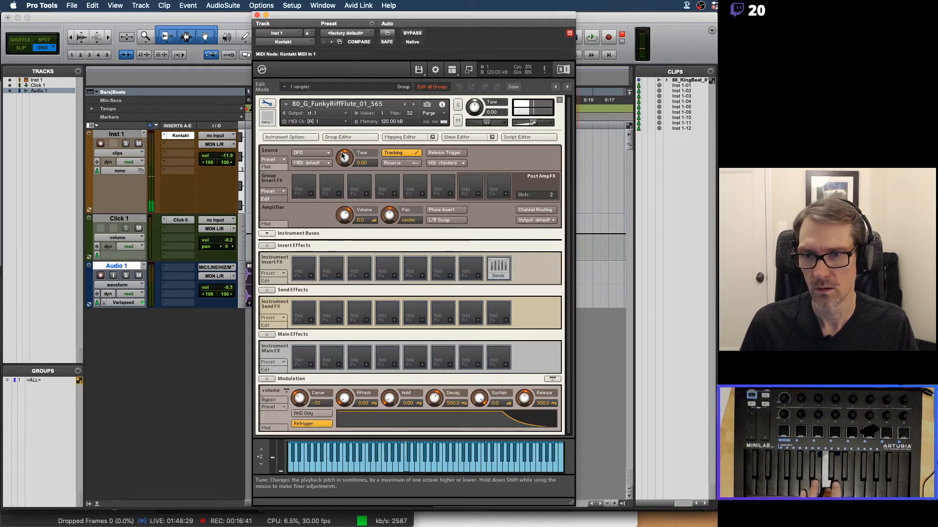
click(396, 137)
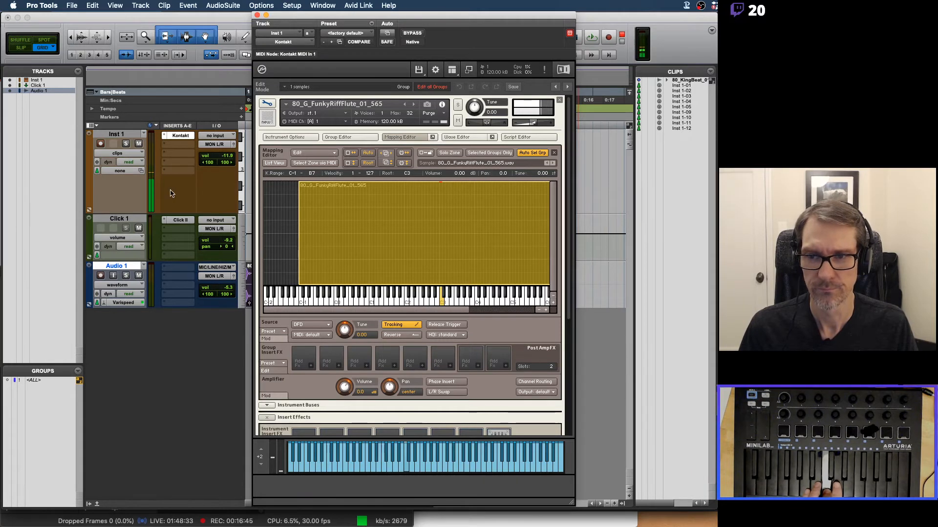
click(226, 156)
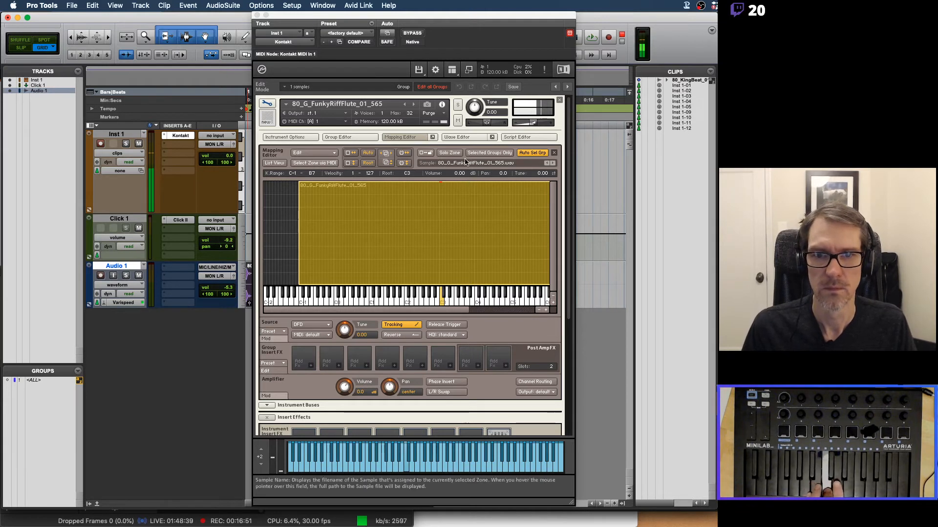
double_click(422, 245)
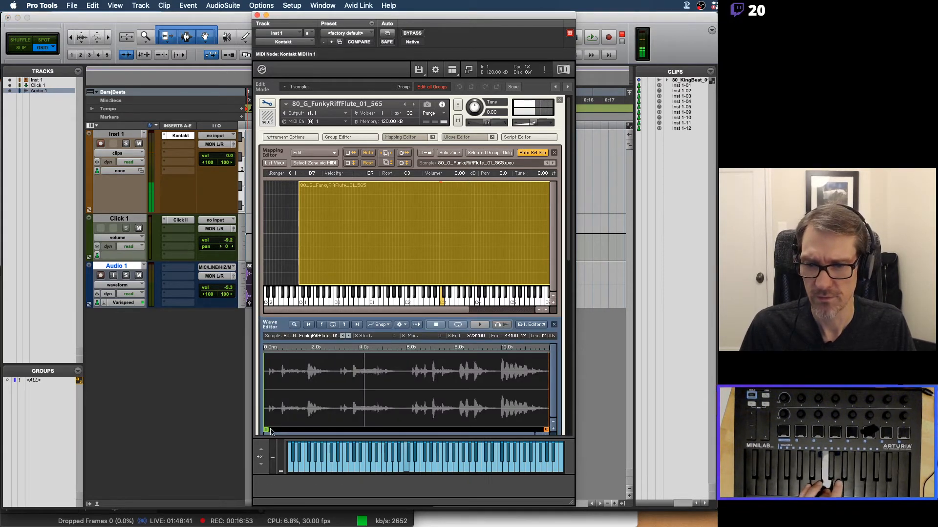
Try the flute's sample start at 82264 and move it back to 34352
drag(266, 430, 310, 436)
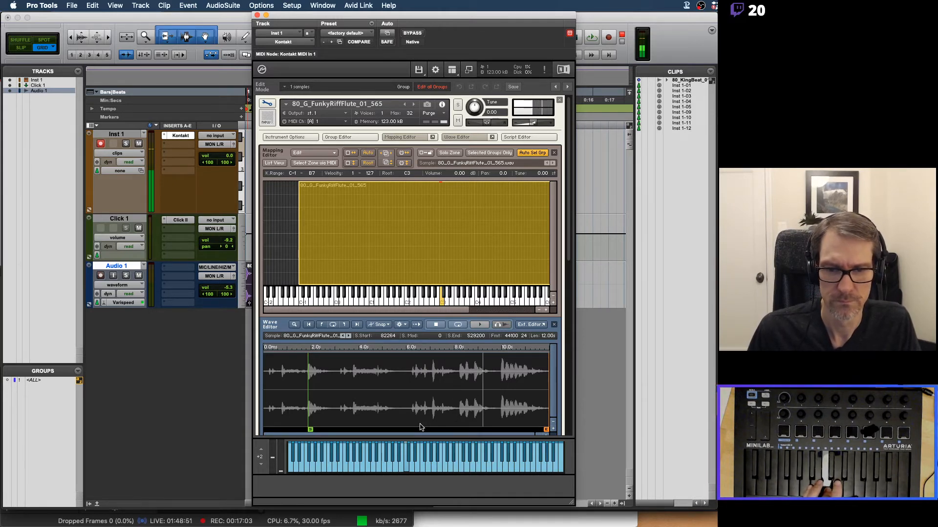
drag(309, 429, 284, 431)
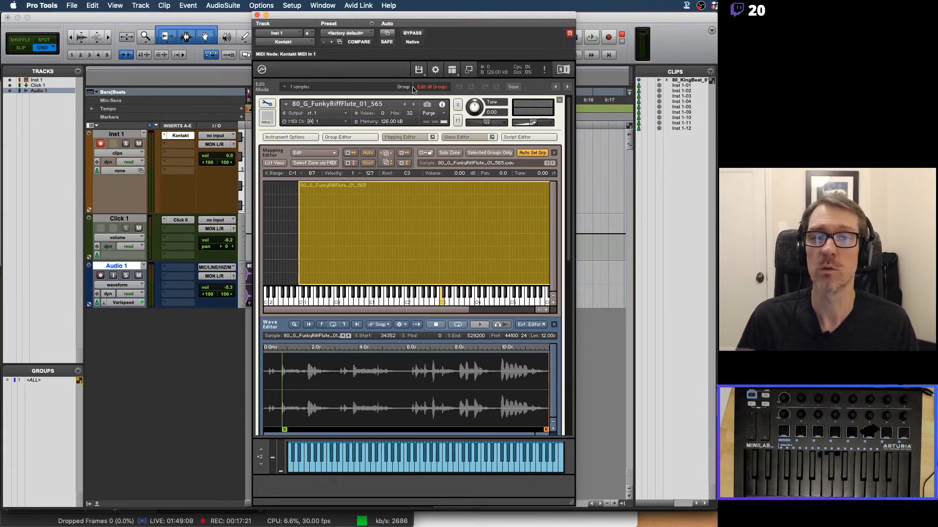
Hide the Mapping and Wave Editors, set the flute's source engine to time machine pro and move Kontakt clear of the timeline
click(400, 137)
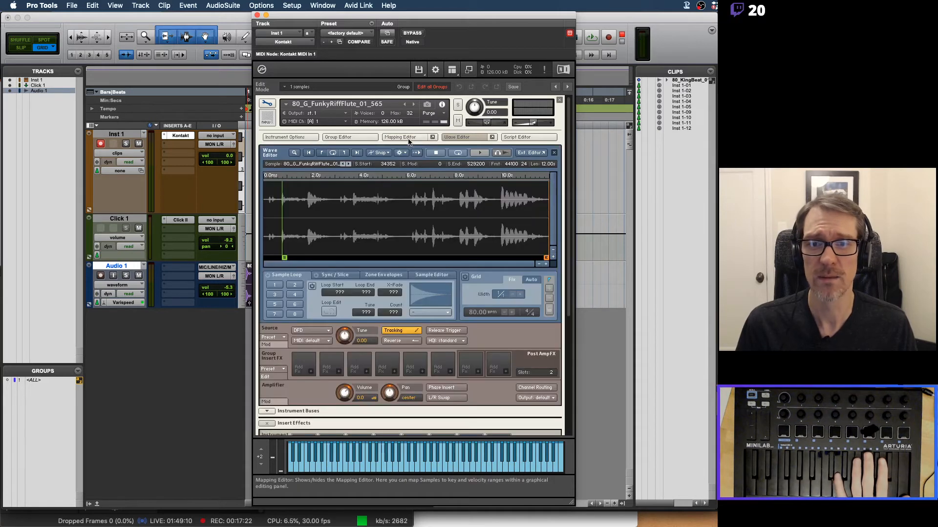
click(457, 137)
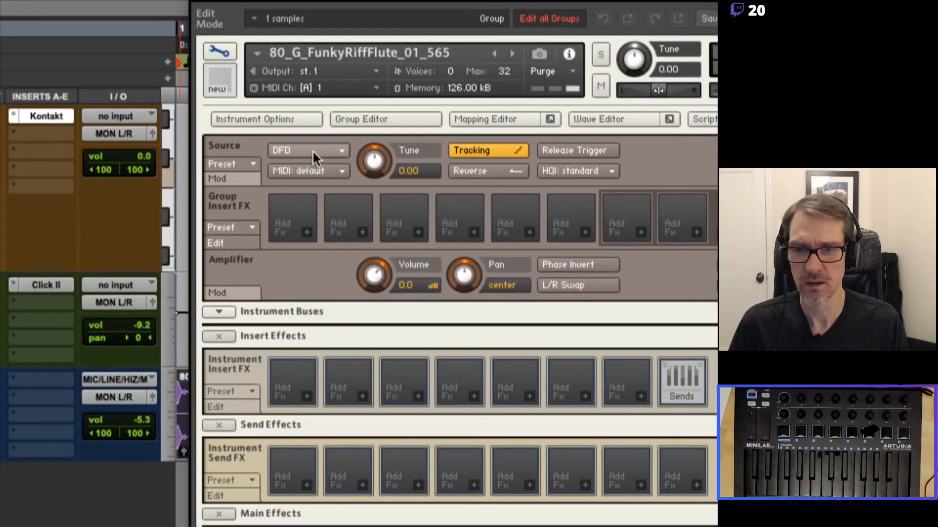
click(314, 153)
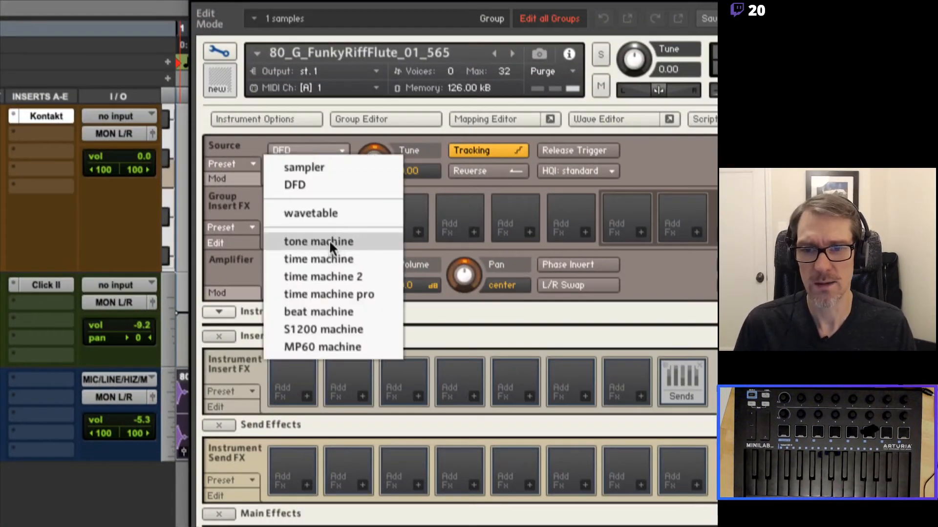
click(327, 293)
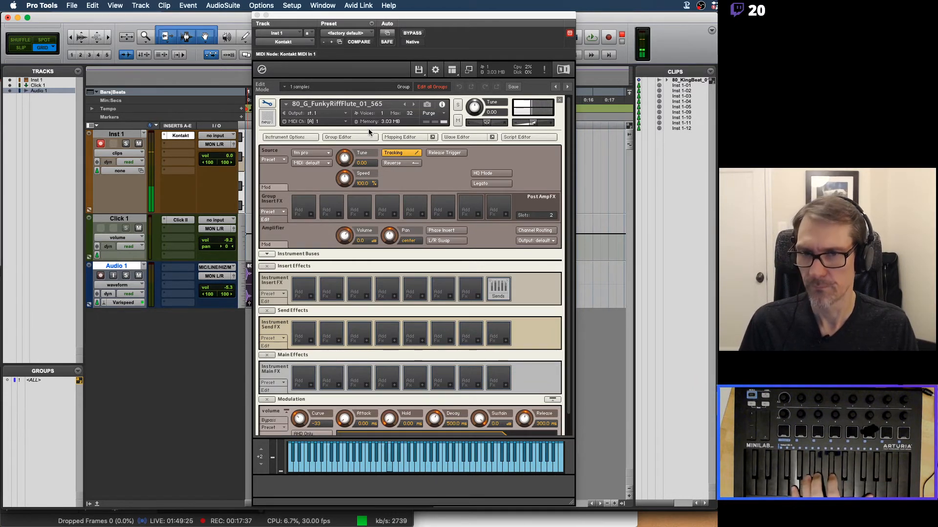
drag(328, 29, 464, 19)
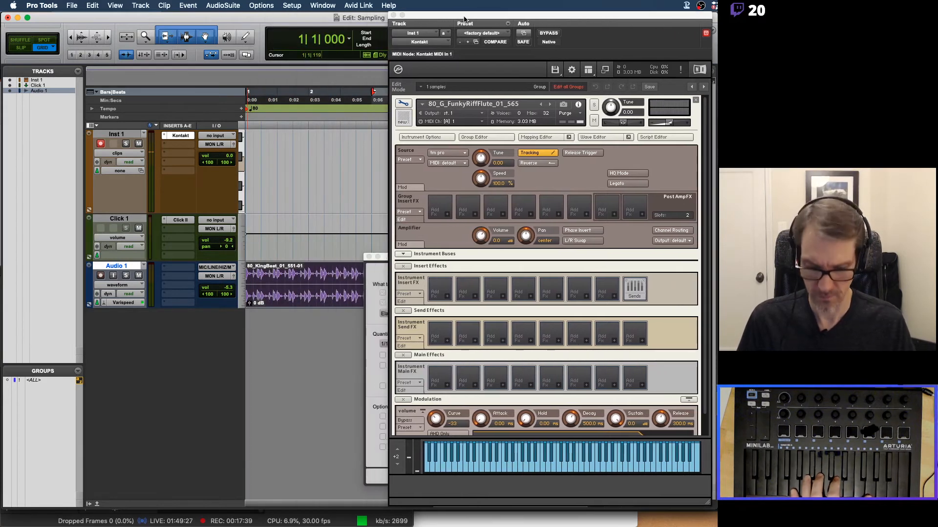
Play the session beat to audition the flute in time machine pro, mute the Click 1 track and stop playback
key(space)
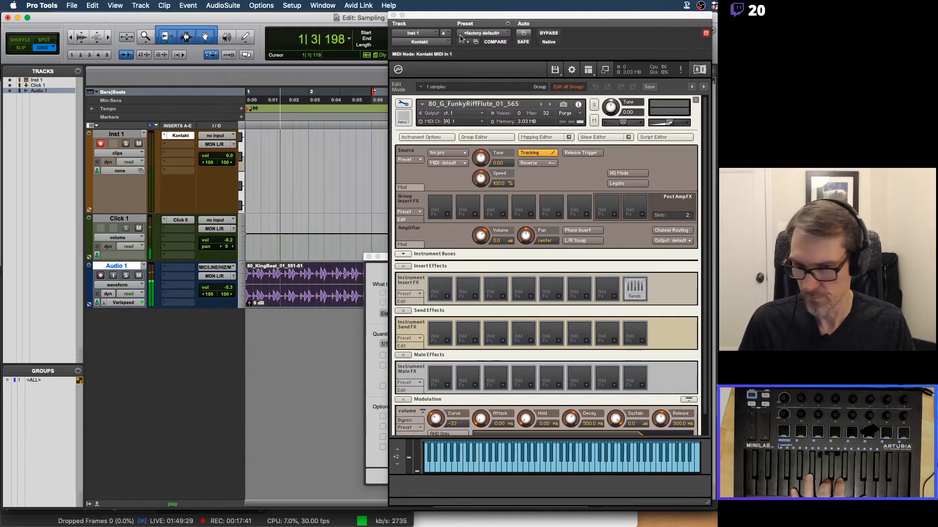
click(139, 228)
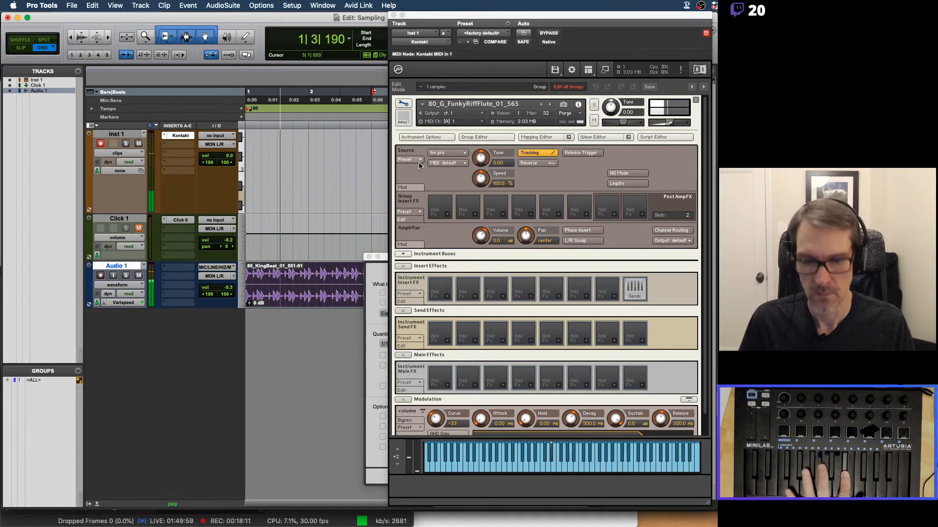
key(space)
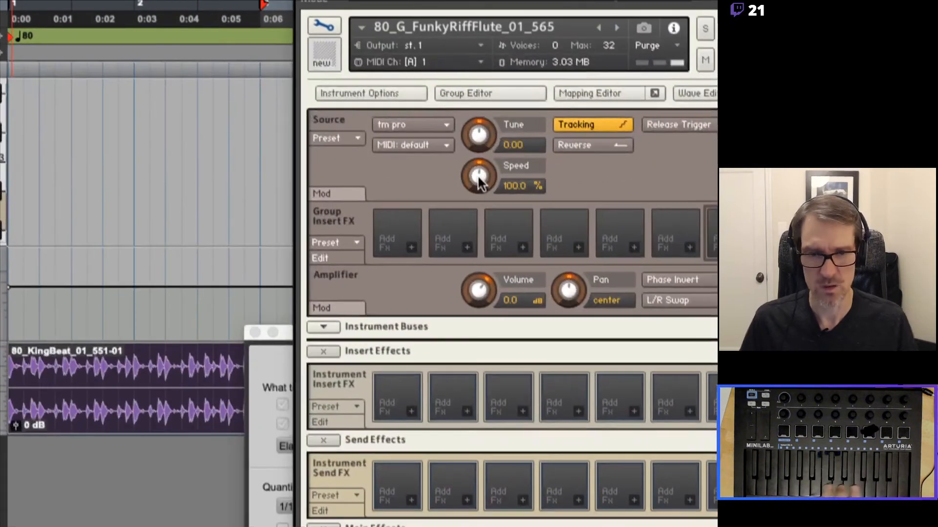
Try the flute's source speed at 66.7%, 100% and 152%, and leave it at 128.1%
drag(478, 182, 482, 233)
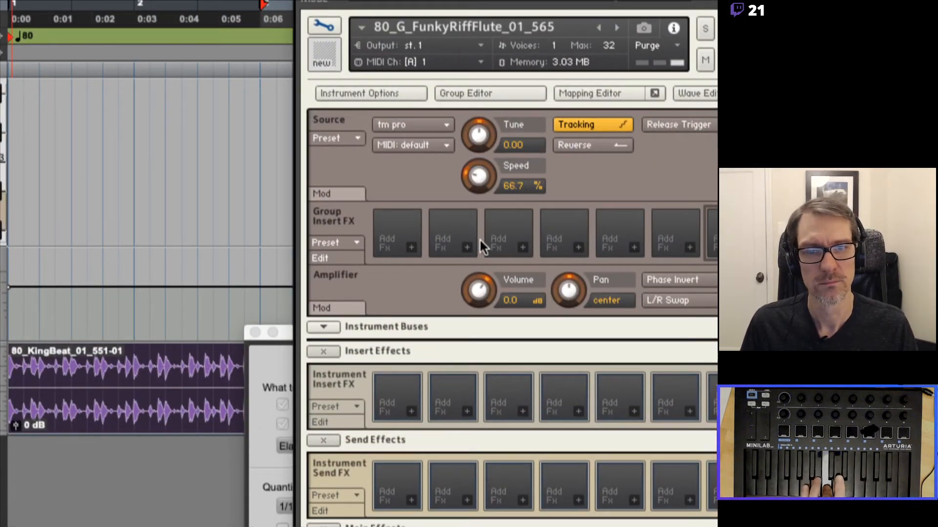
super+click(476, 177)
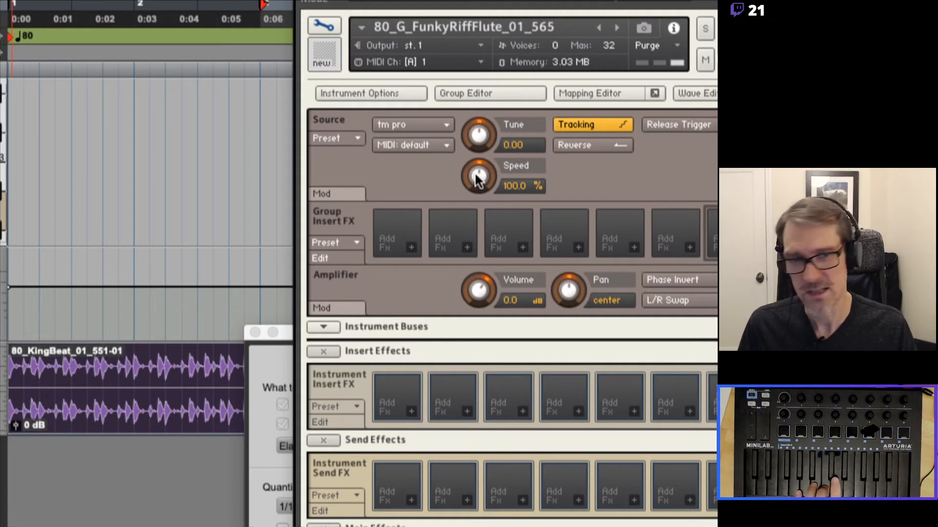
drag(473, 129, 472, 109)
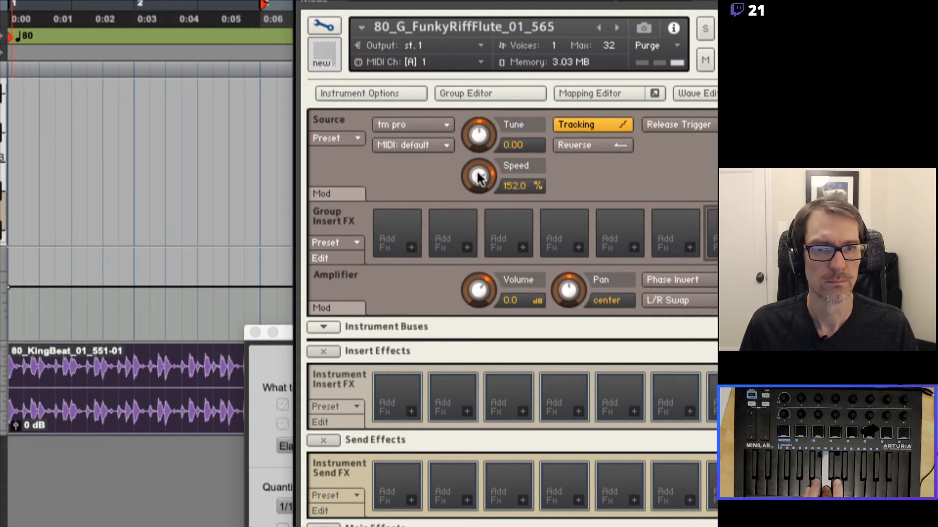
drag(480, 181, 477, 114)
drag(477, 186, 475, 188)
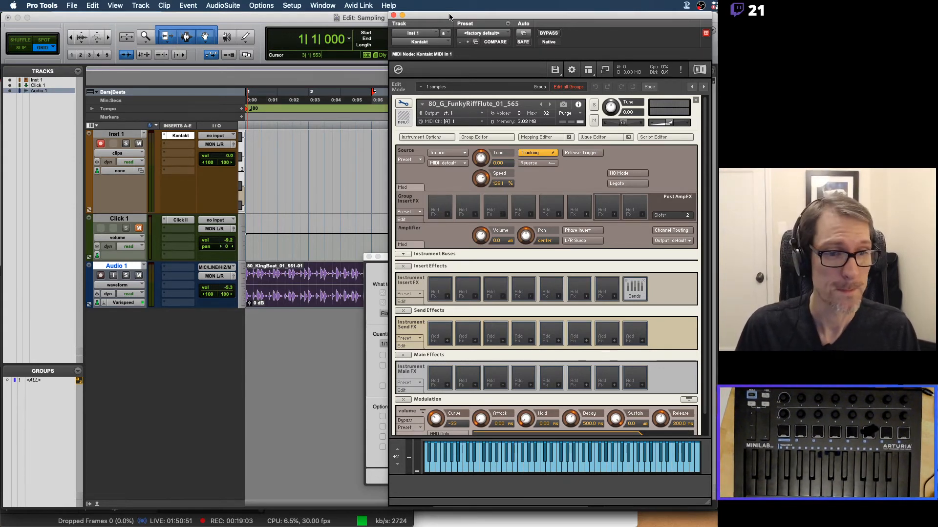
Compare Kontakt's source engine list with the Natural and Warp Modes notes in Preview, and close the list without changing the engine
drag(449, 17, 440, 16)
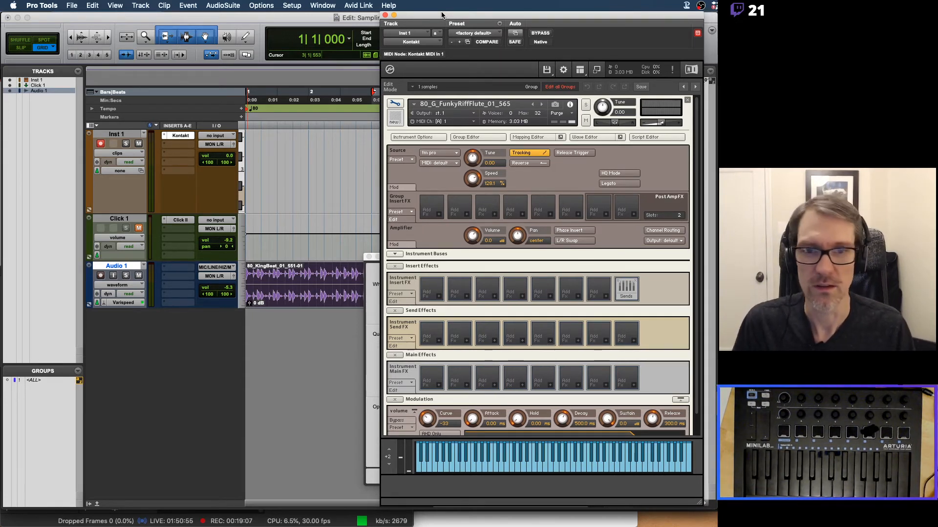
key(super+Tab)
key(super+Tab)
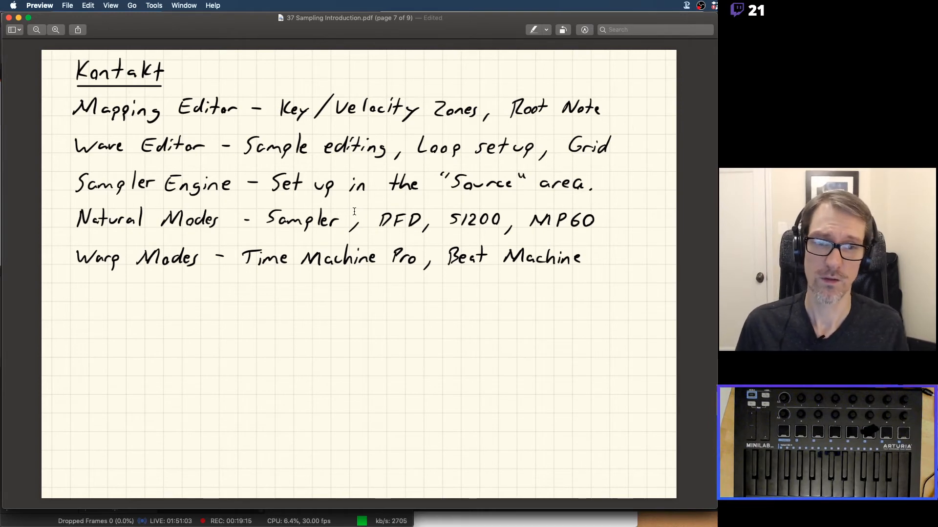
key(super+Tab)
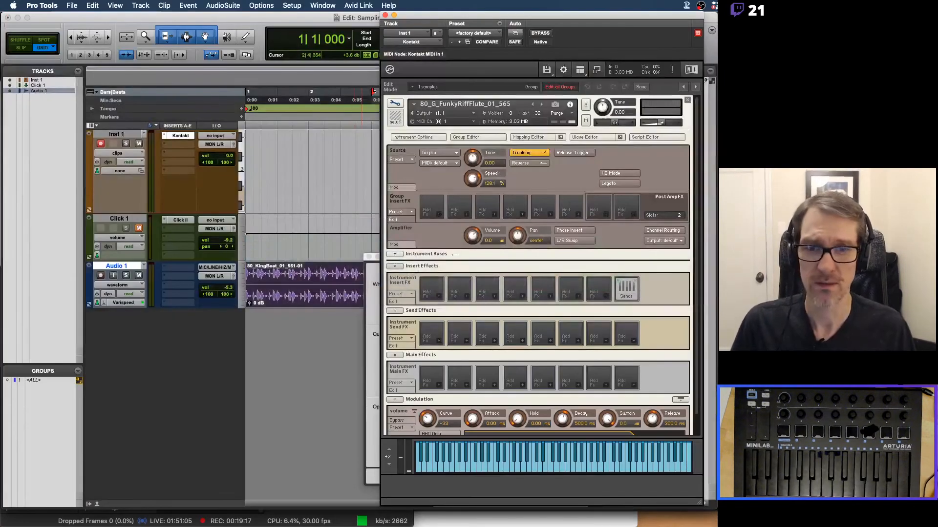
click(439, 154)
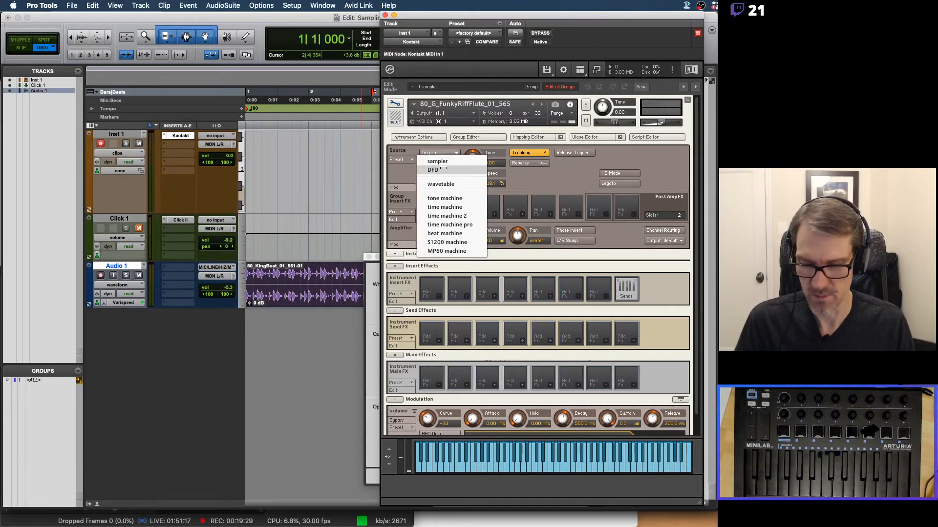
key(super+Tab)
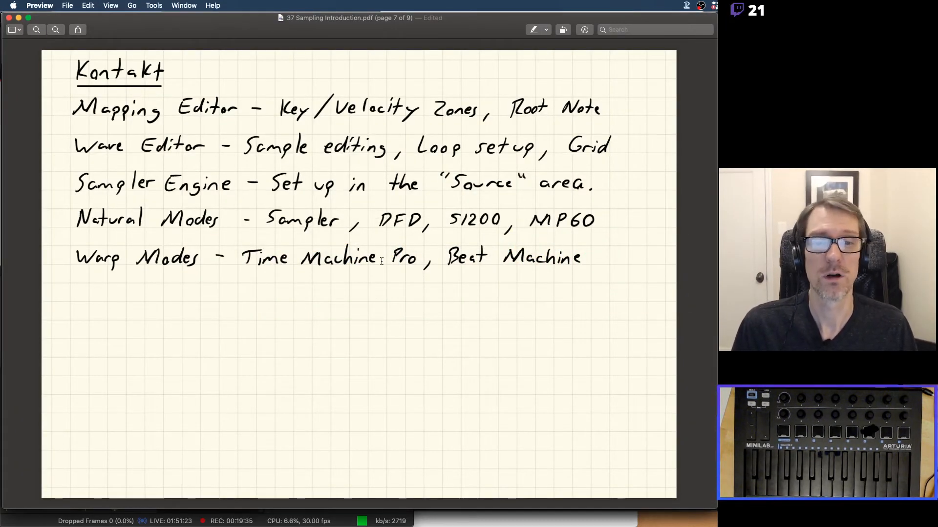
key(super+Tab)
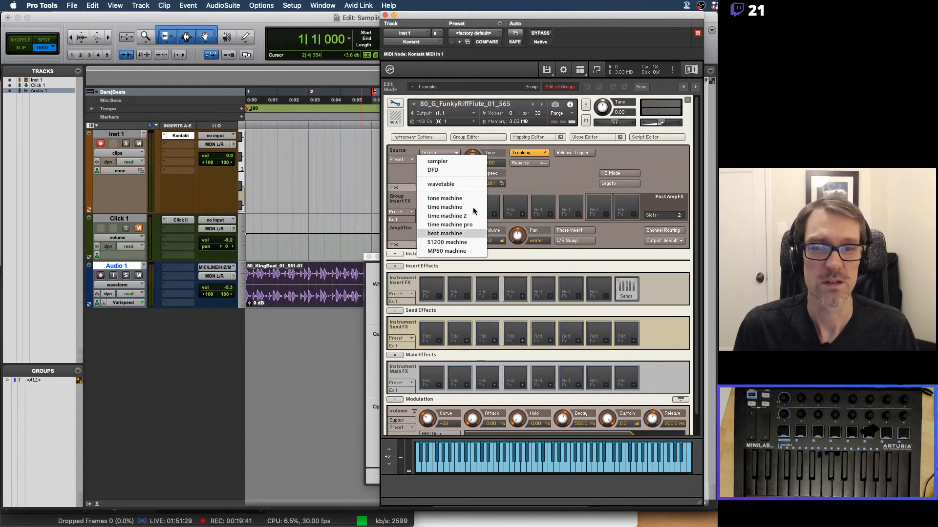
click(482, 129)
Switch to Preview and read the Sampler Engine page and the DFD - Direct From Disk page of the notes
key(super+Tab)
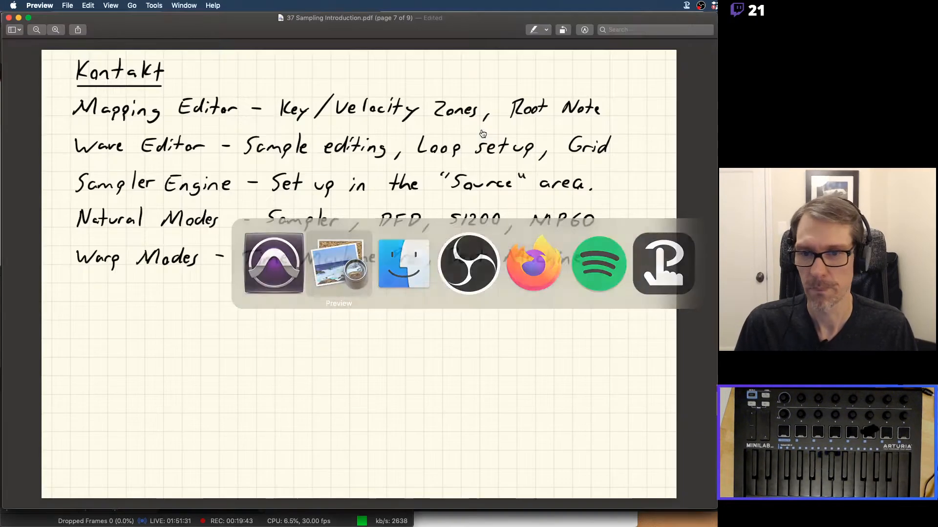
key(Down)
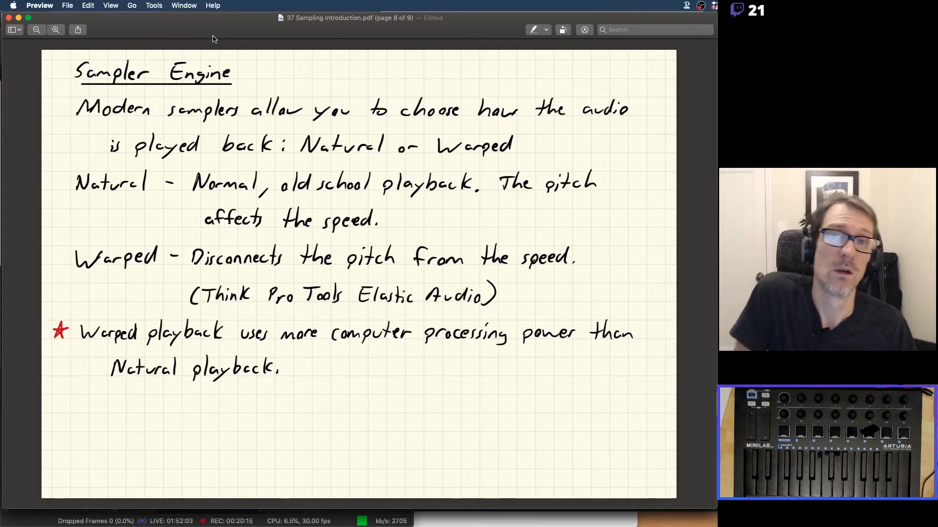
key(Down)
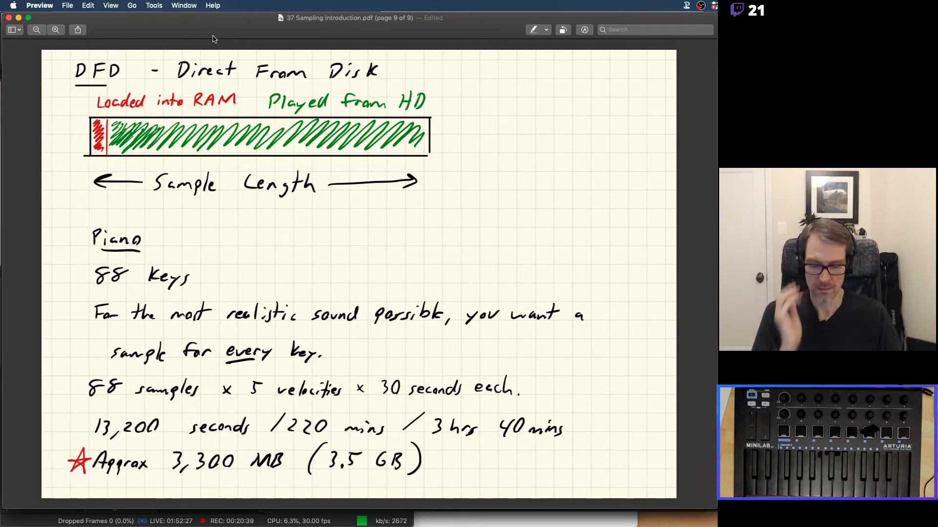
Return to Pro Tools, close the Kontakt and Event Operations windows and set the Inst 1 track height to medium
key(super+Tab)
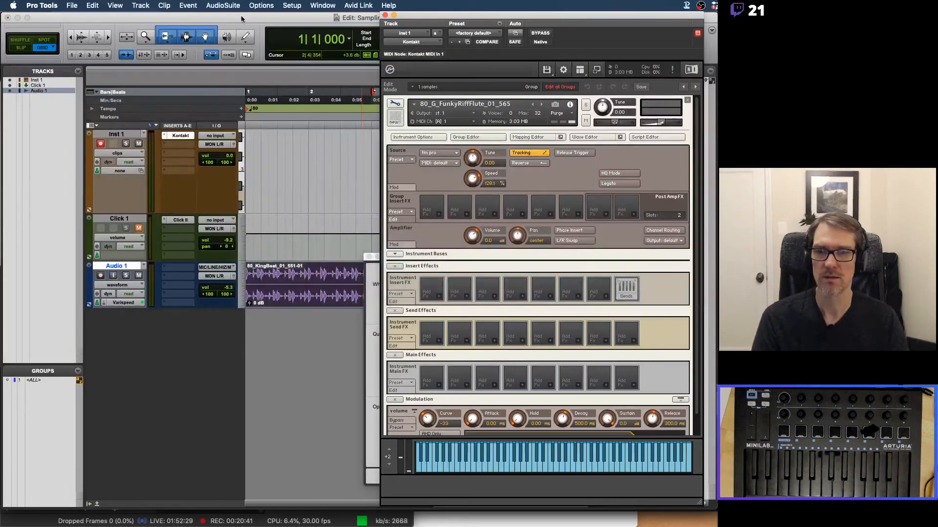
click(385, 15)
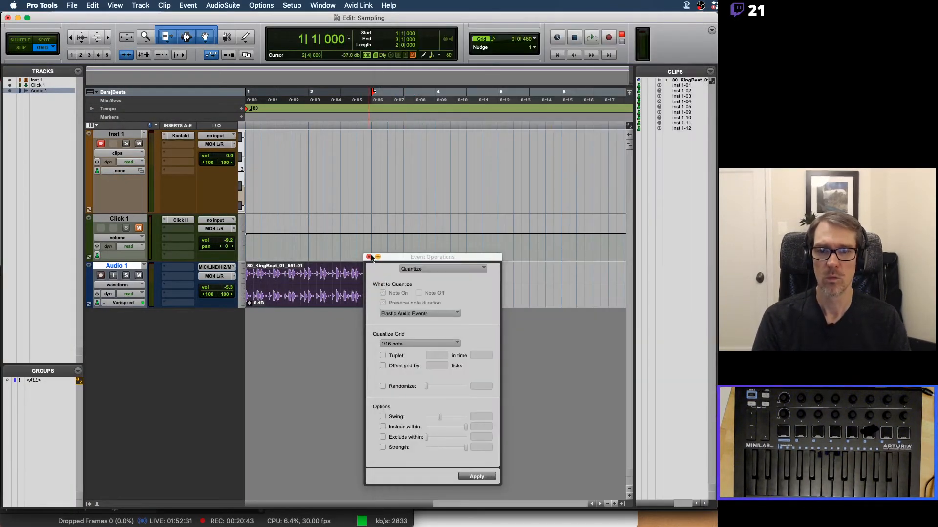
click(369, 257)
click(240, 169)
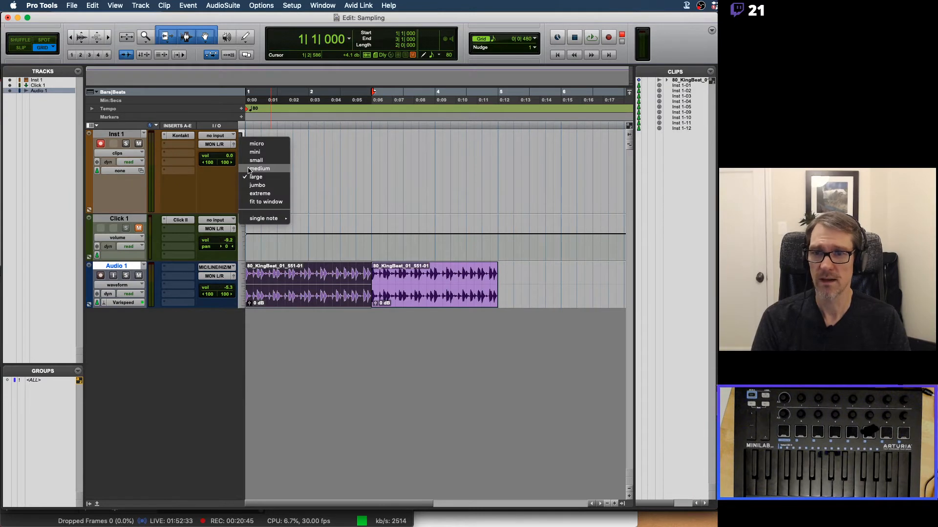
click(250, 172)
Create one new stereo instrument track in ticks
key(super+shift+n)
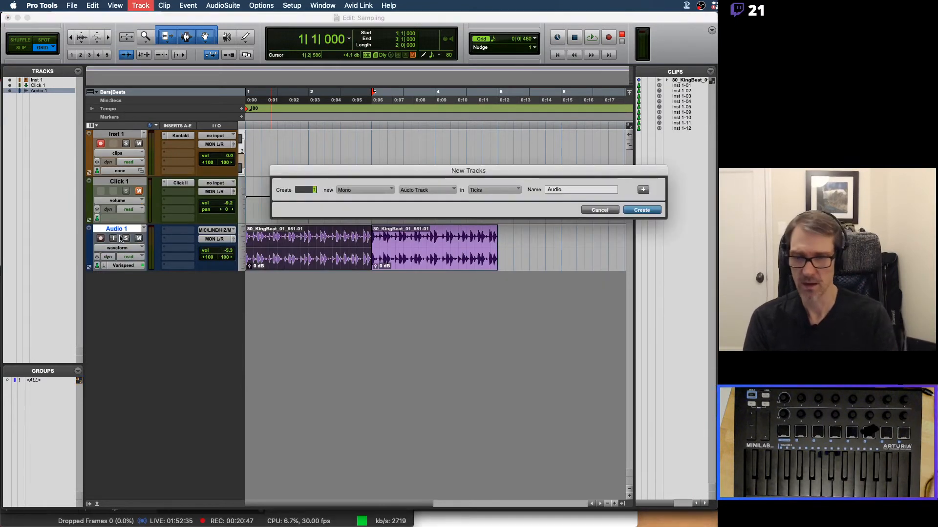
key(super+Right)
key(super+Down)
key(super+Down)
key(super+Down)
key(super+Down)
key(super+Down)
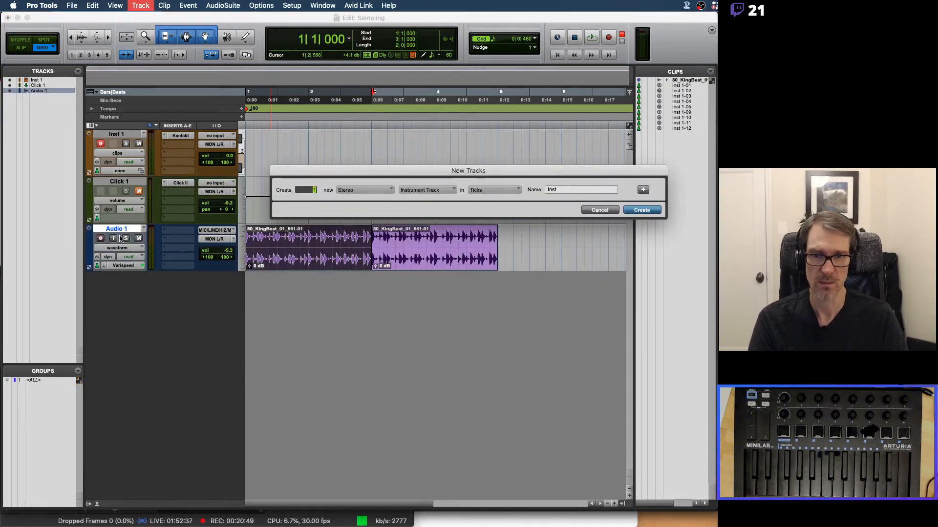
key(Return)
Set the Inst 2 track height to large and keep its track view on clips
click(243, 300)
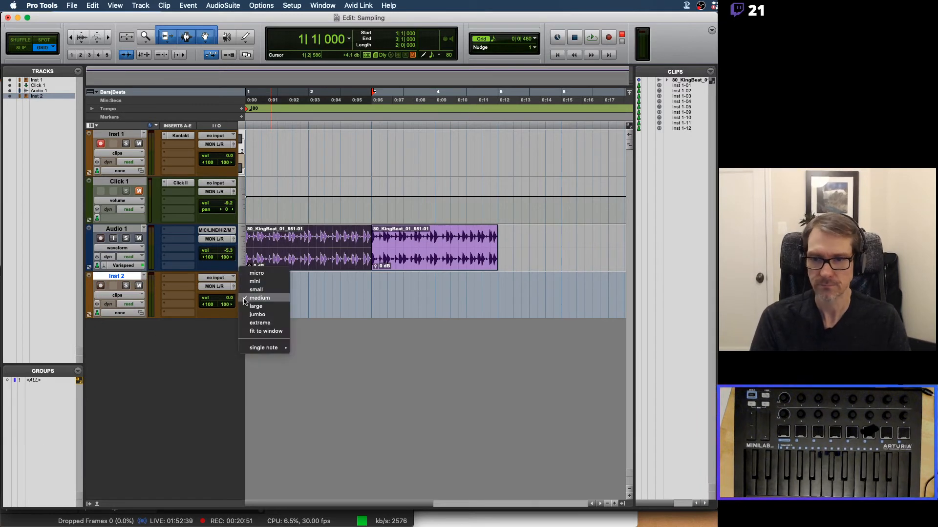
click(250, 307)
click(137, 296)
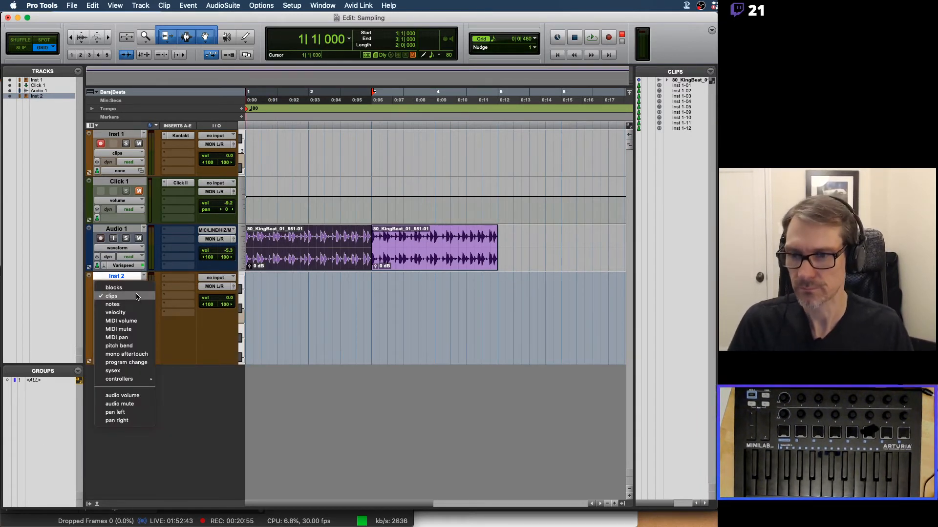
click(176, 303)
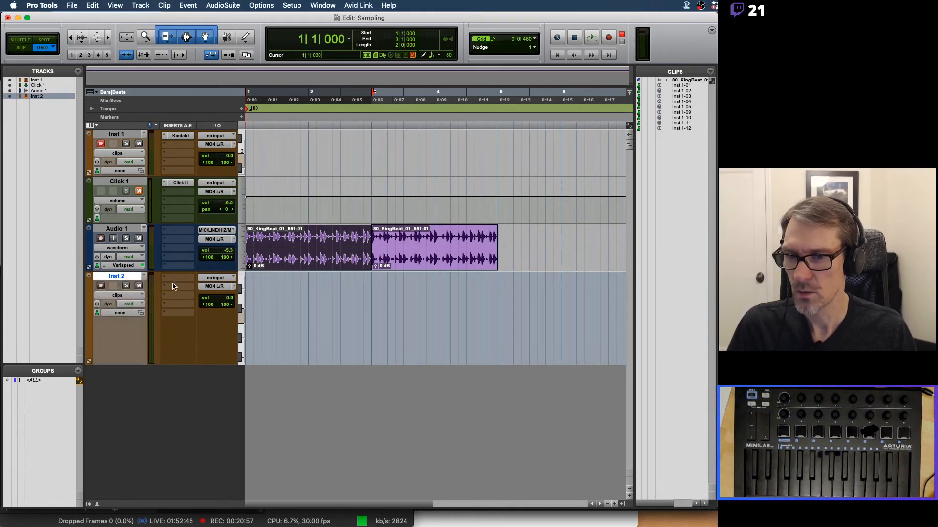
Insert Kontakt as a multichannel instrument plug-in on Inst 2 and show its library browser
click(175, 282)
mouse_move(205, 278)
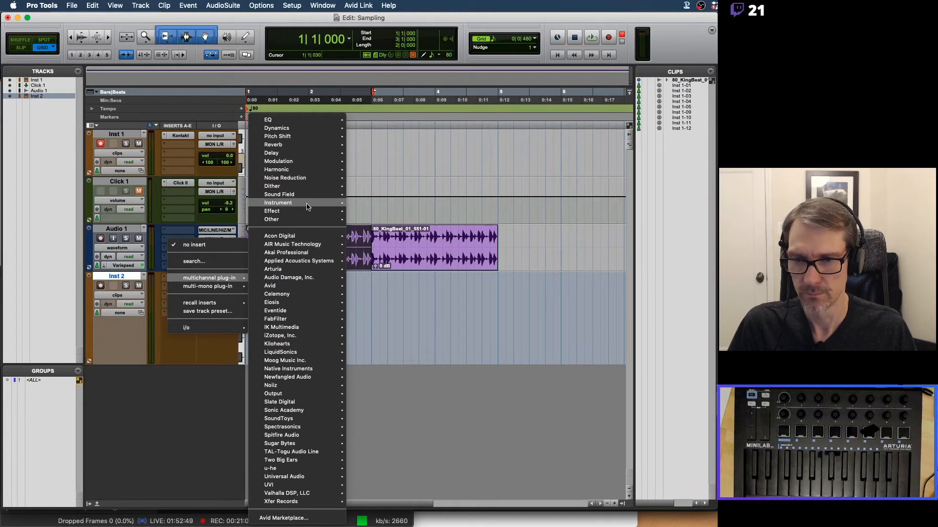
mouse_move(308, 204)
click(385, 235)
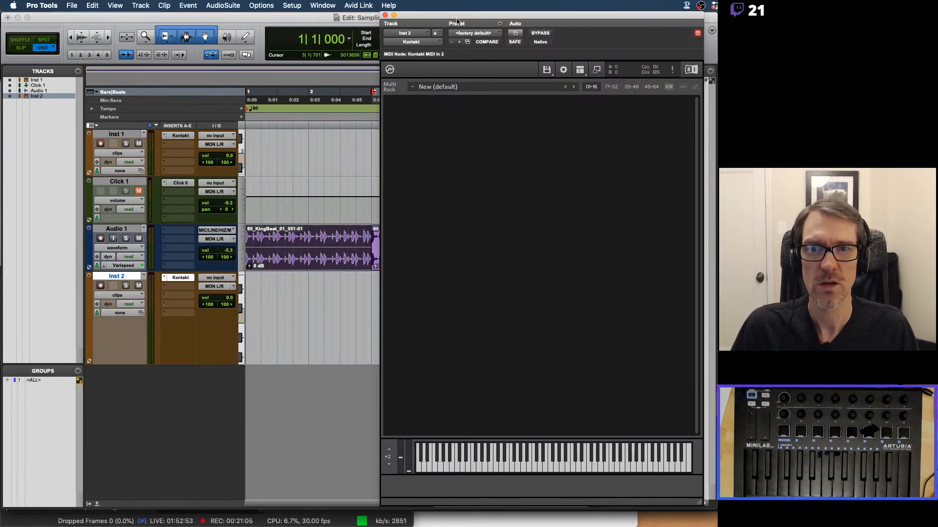
drag(457, 21, 373, 20)
click(496, 72)
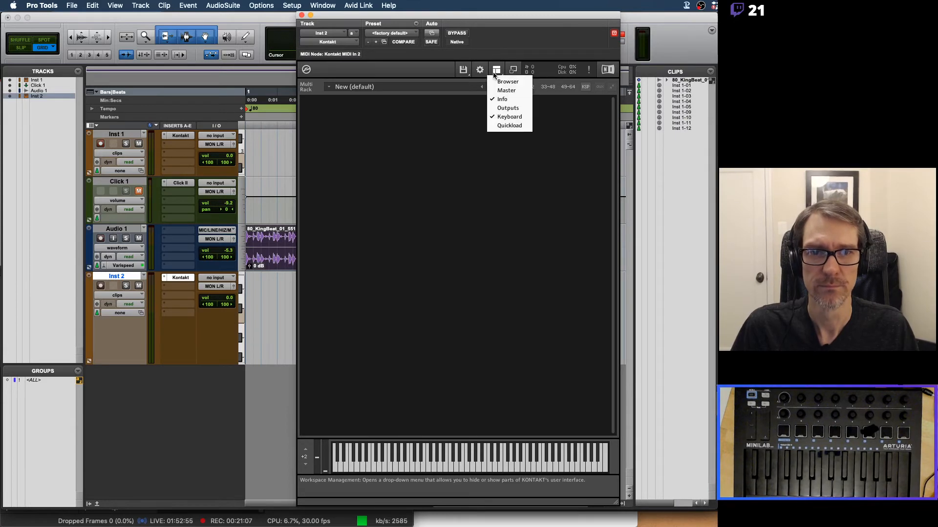
click(502, 78)
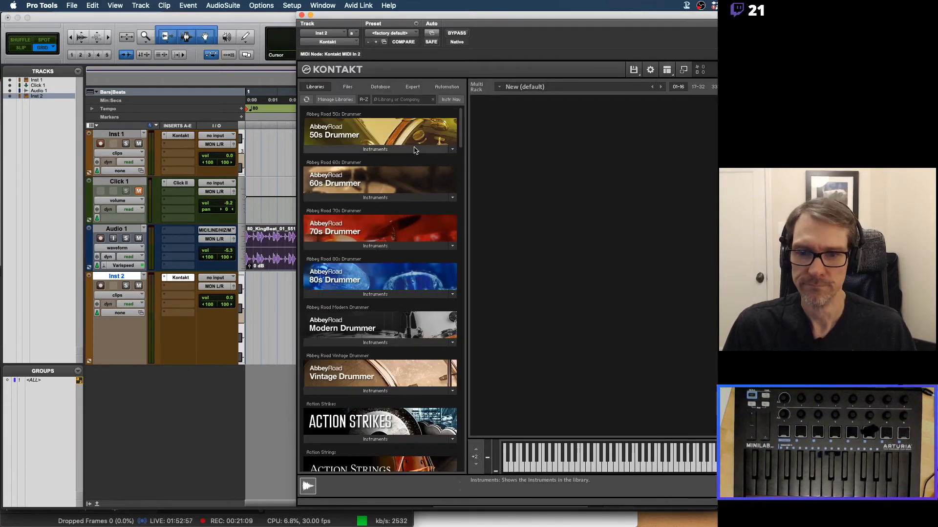
Find The Maverick among the Kontakt libraries and load The Maverick.nki into the rack
scroll(405, 127, down, 20)
scroll(414, 150, down, 20)
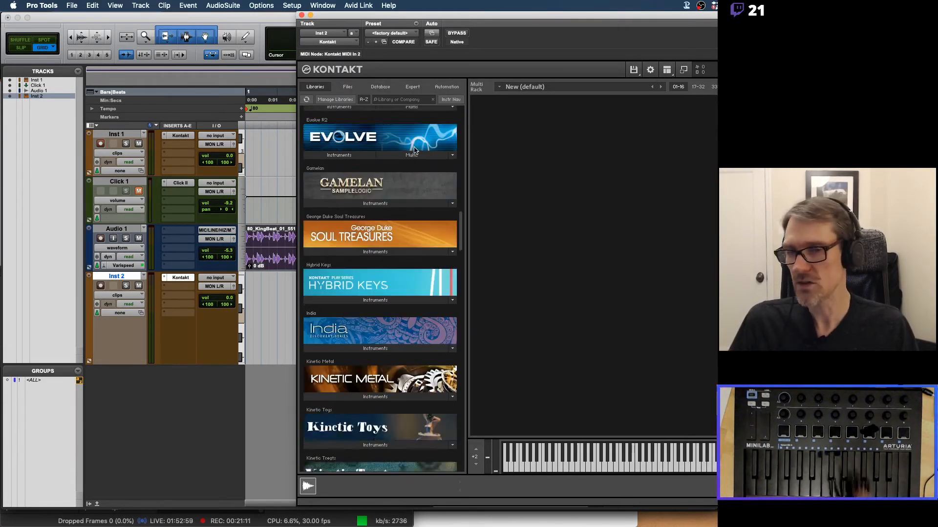
scroll(414, 150, down, 20)
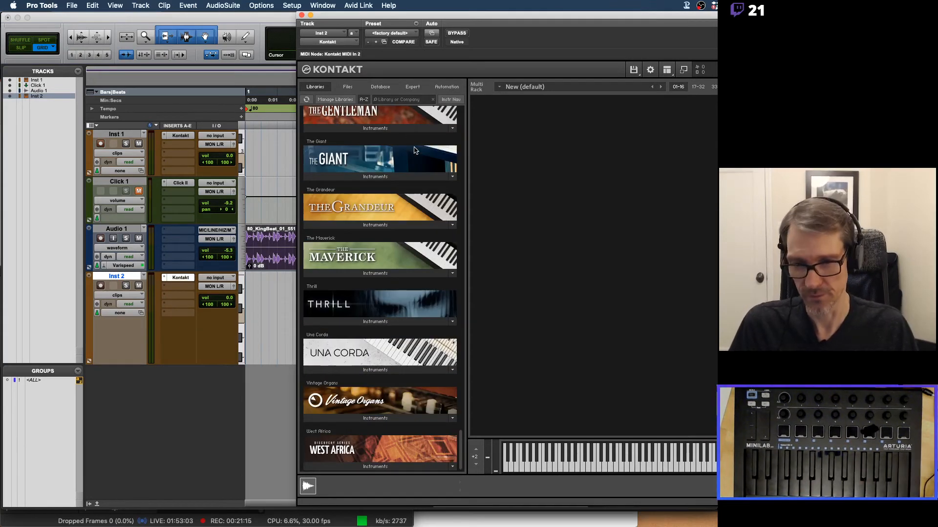
scroll(383, 332, up, 1)
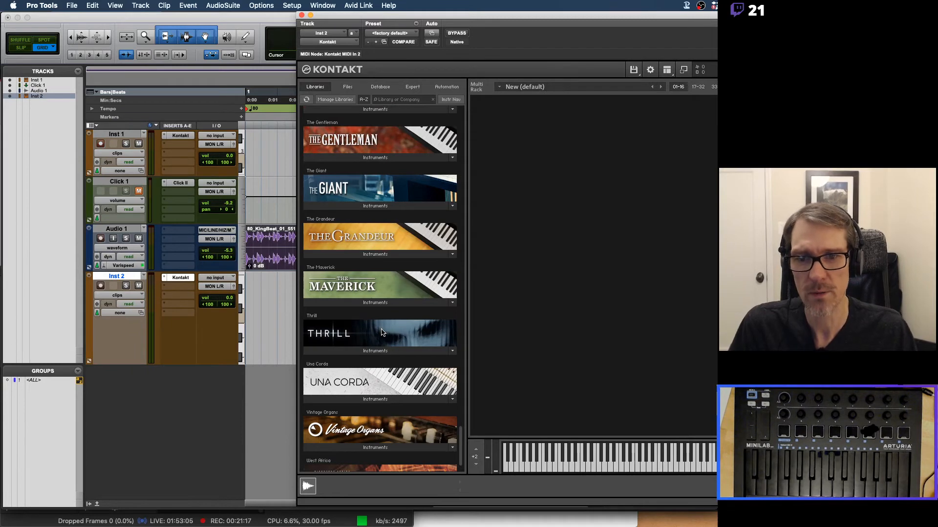
click(365, 303)
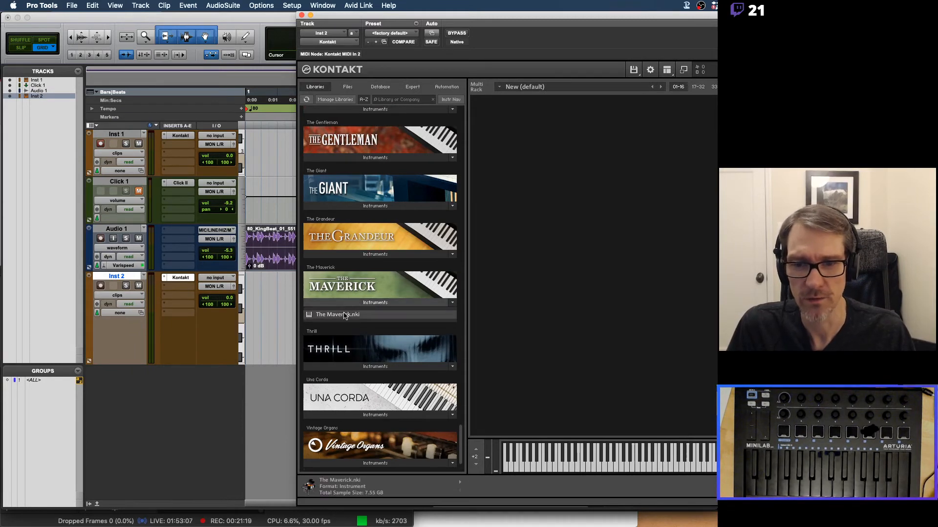
drag(345, 316, 531, 262)
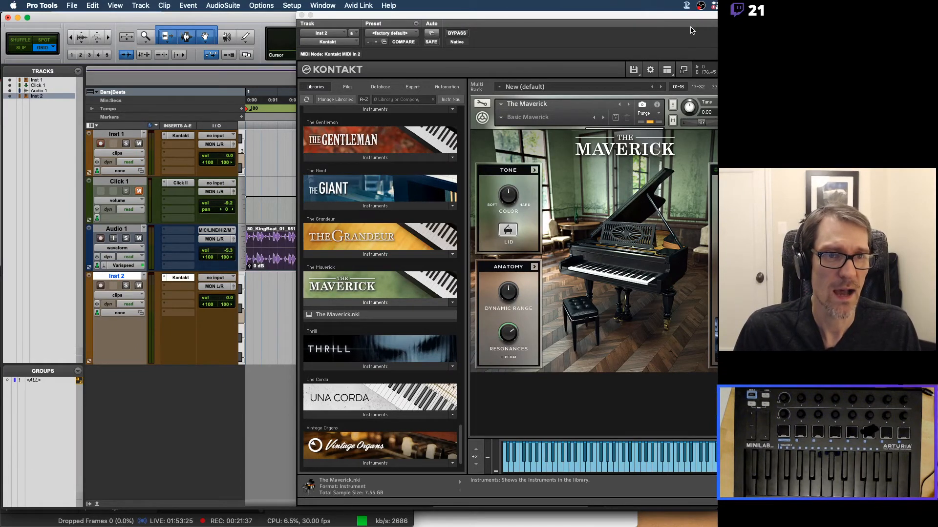
Override the instruments' preload size in Kontakt's memory options, set it to 240 kB, and recheck the setting
drag(692, 15, 653, 15)
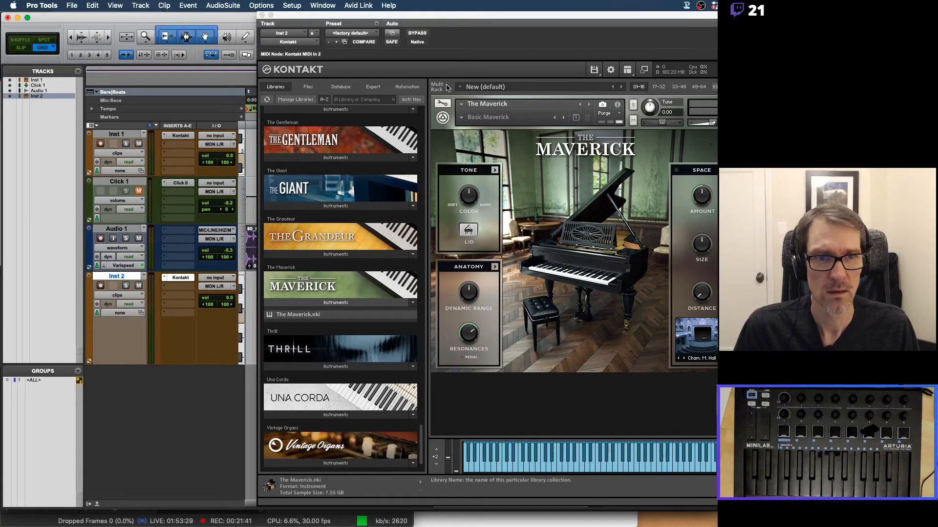
click(610, 70)
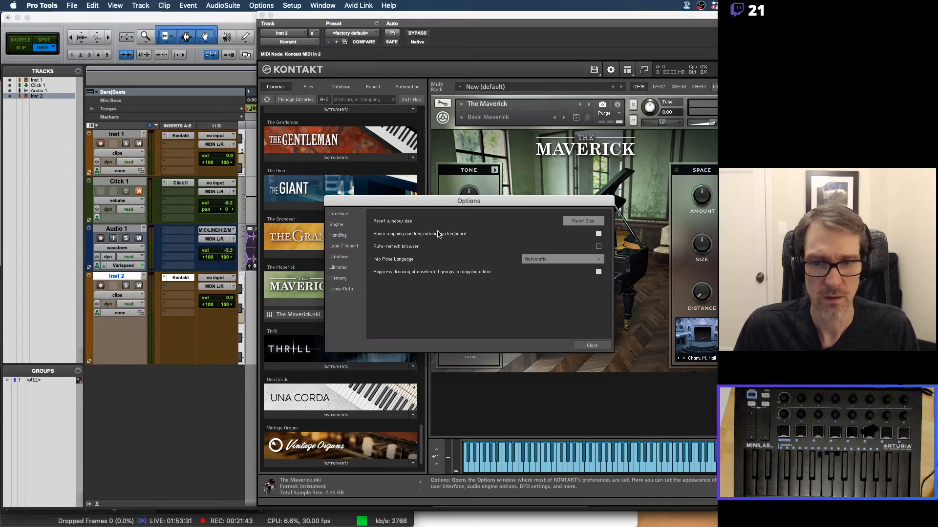
click(344, 246)
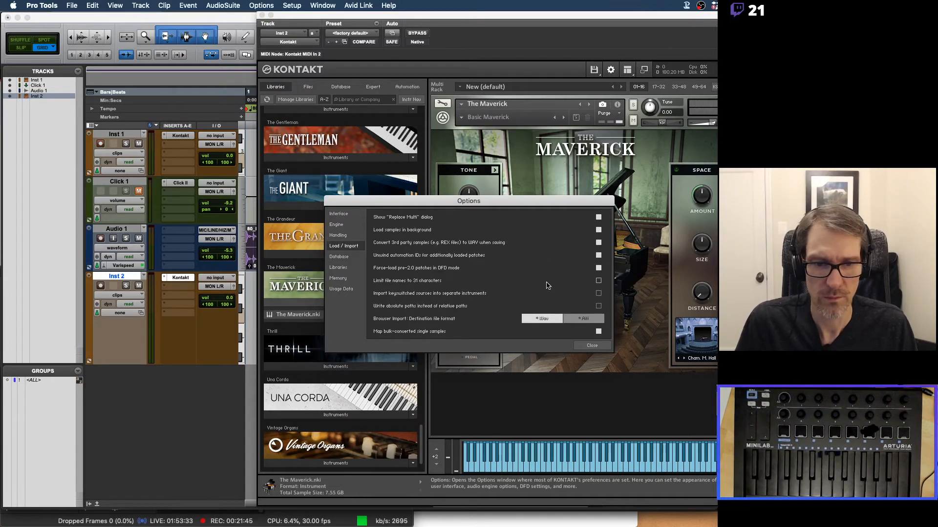
click(336, 279)
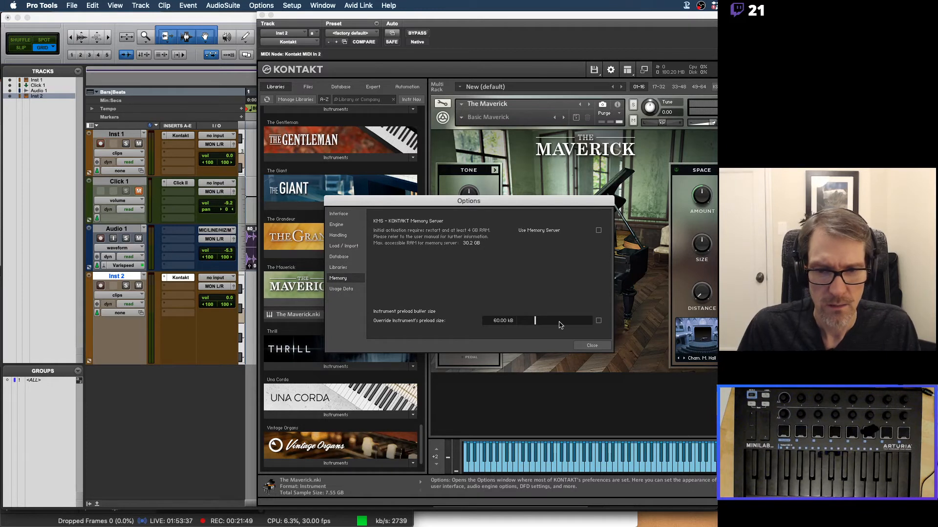
click(598, 320)
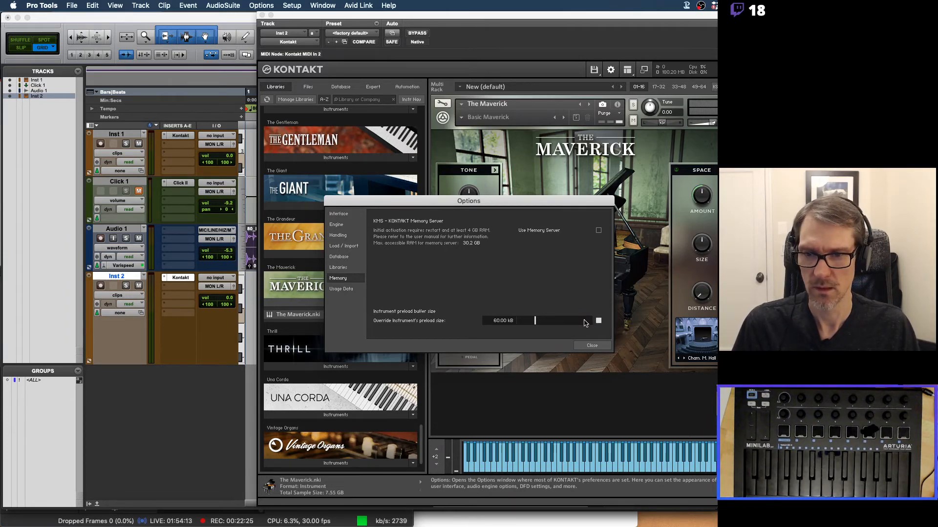
click(592, 345)
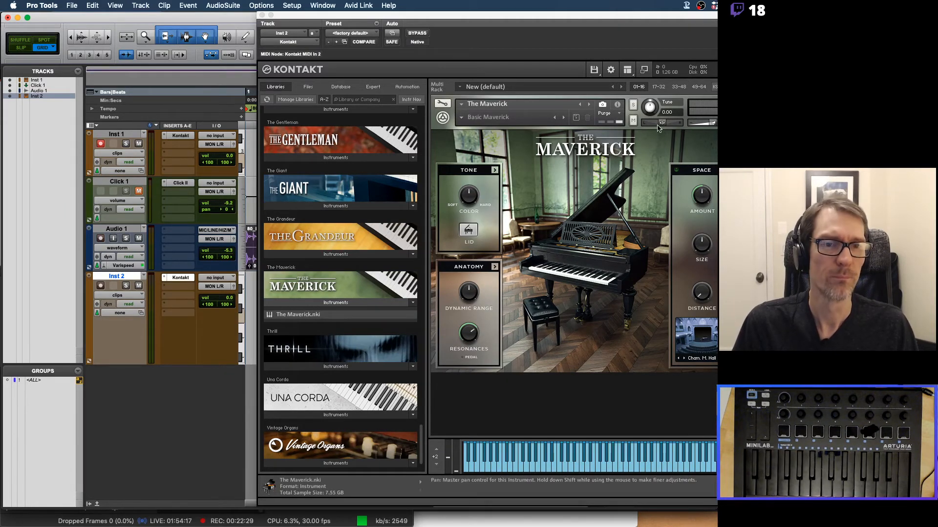
click(610, 70)
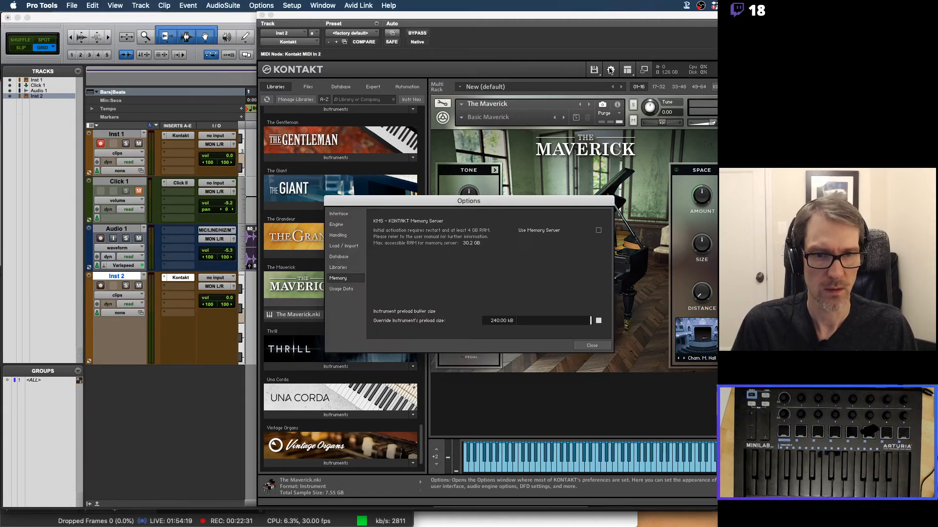
click(589, 346)
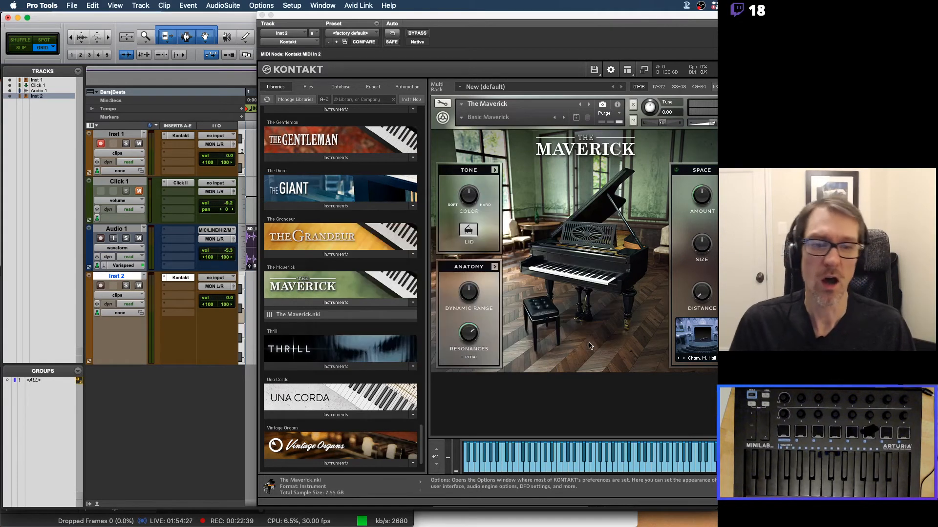
Review the Direct From Disk notes on page 9 of the sampling introduction PDF in Preview, and return to Kontakt in Pro Tools
key(super+Tab)
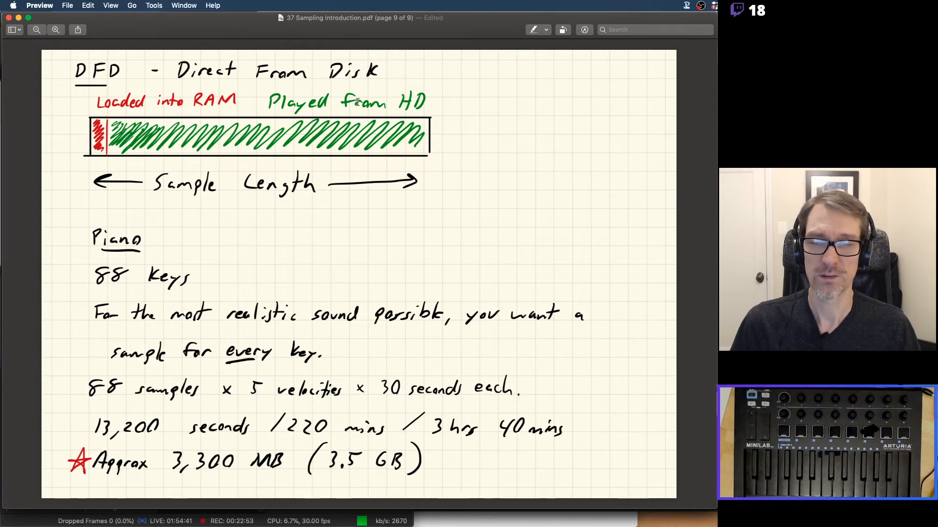
key(super+Tab)
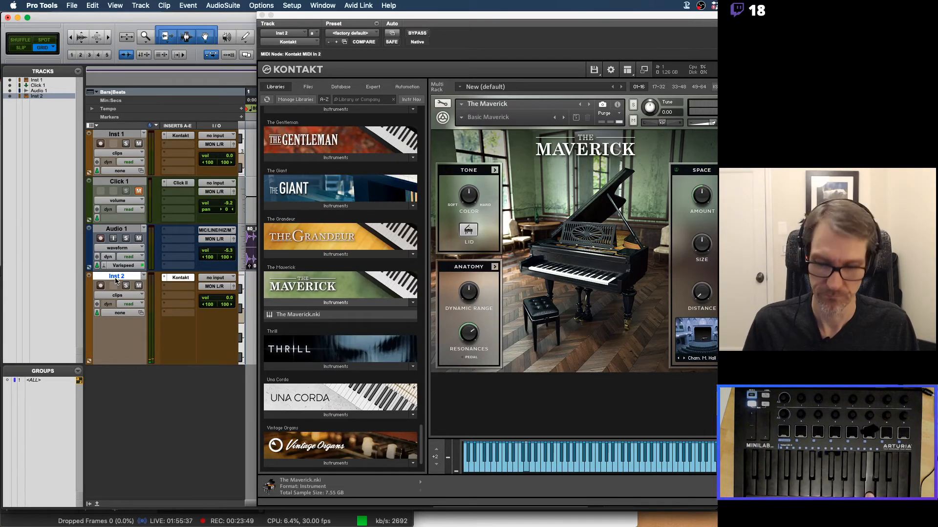
key(super+Tab)
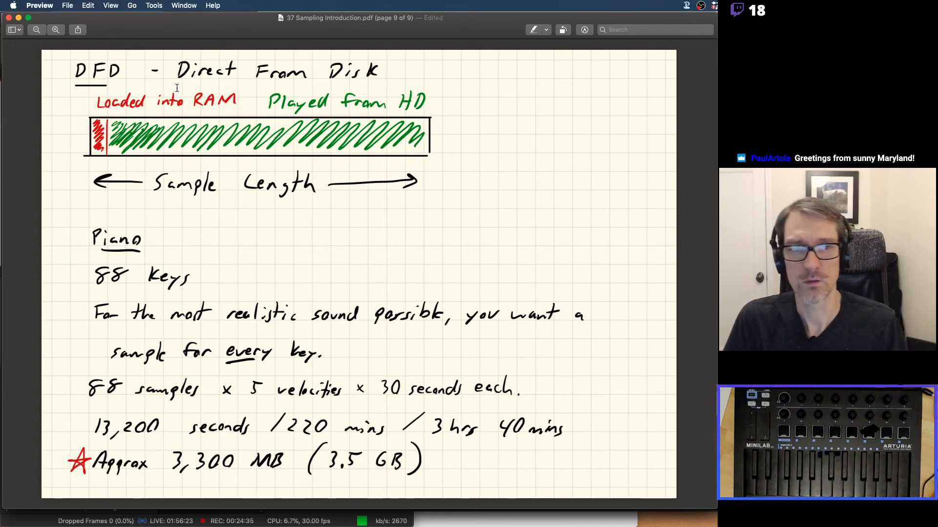
key(super+Tab)
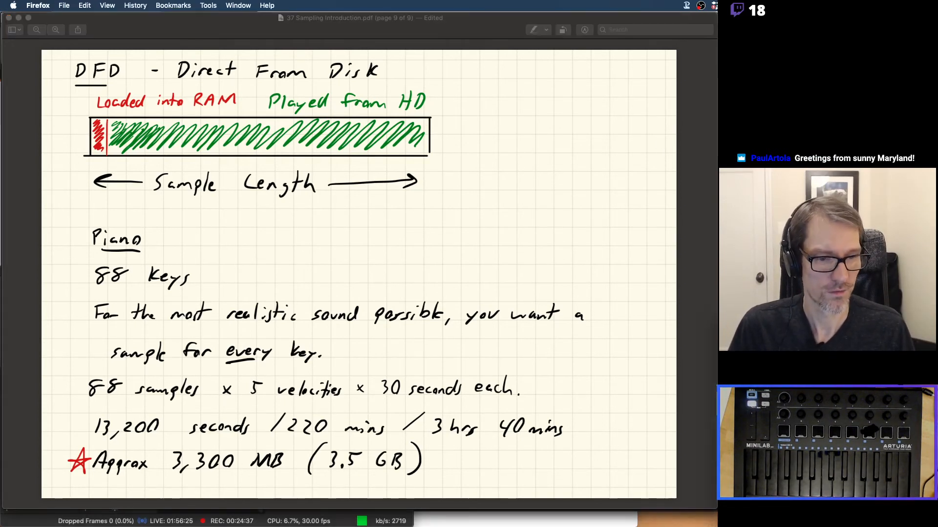
click(492, 31)
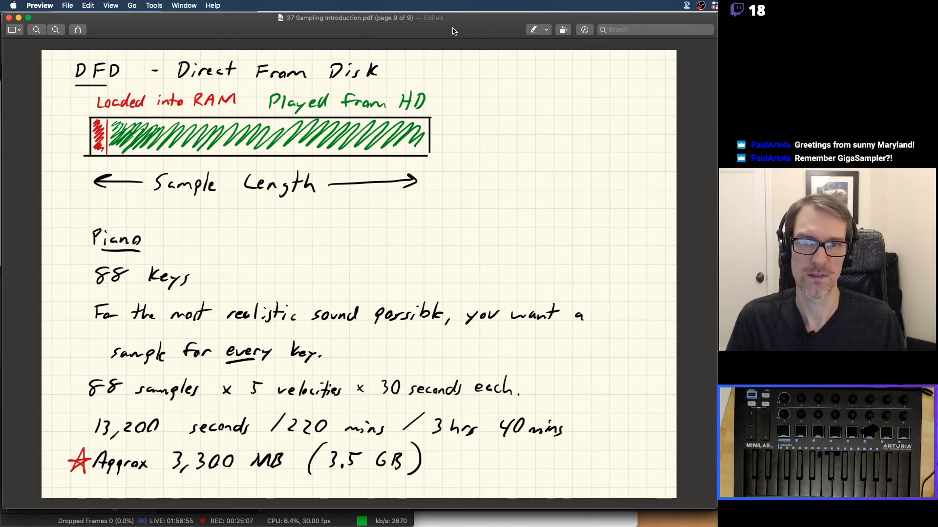
key(super+Tab)
key(super+Tab)
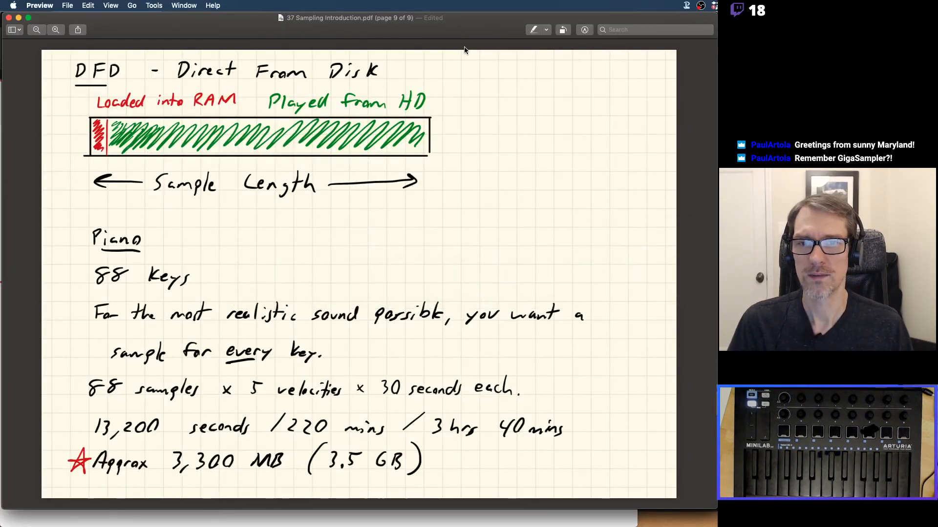
key(super+Tab)
key(super+Tab)
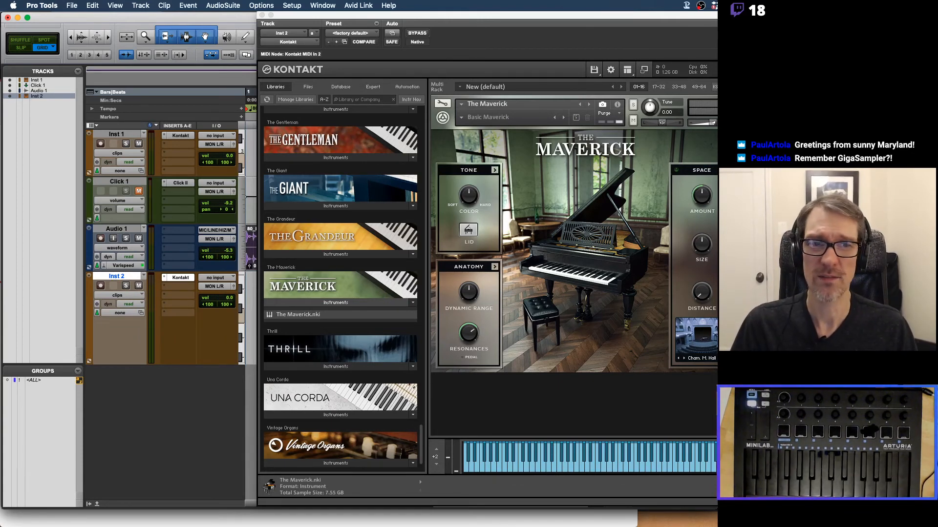
Remove The Maverick from the rack and show Kontakt's file browser with the whole plug-in window in view
click(736, 101)
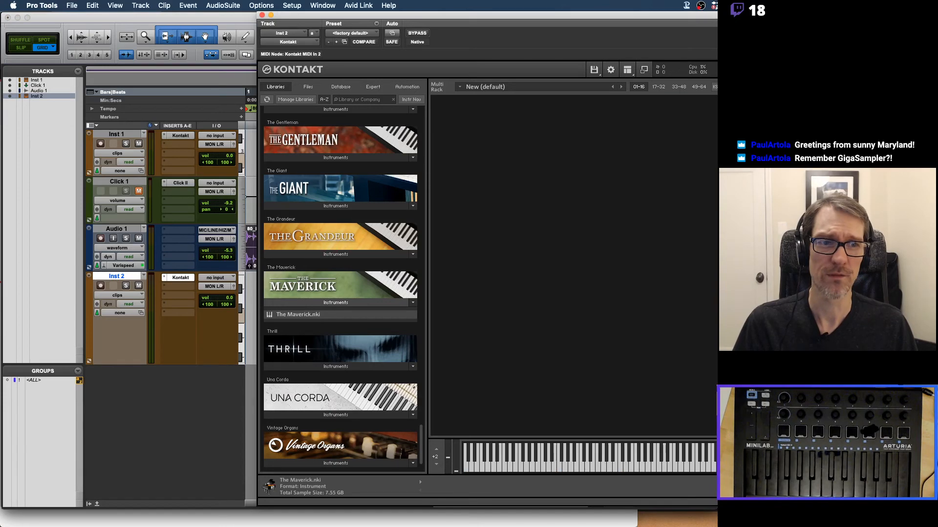
click(308, 87)
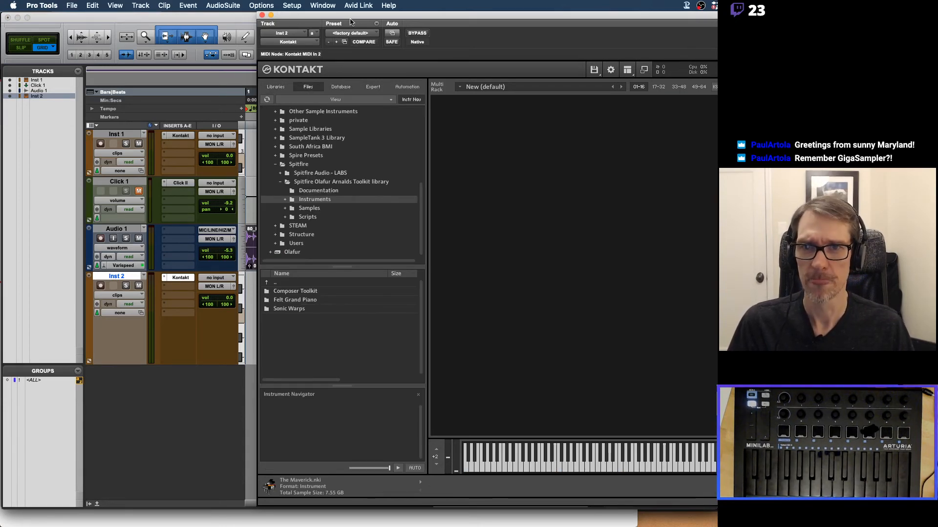
drag(352, 16, 237, 16)
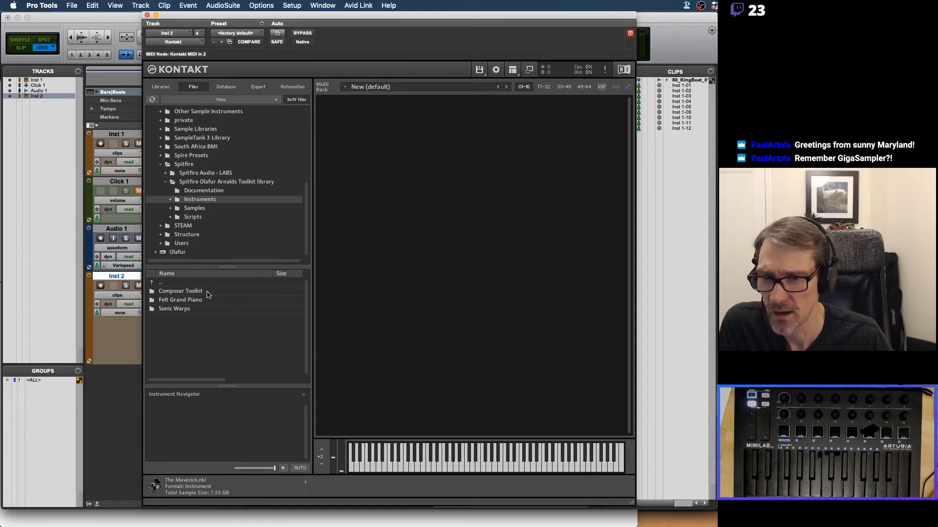
Find the Felt Grand Piano folder in the Spitfire Olafur Arnalds Toolkit library and load Felt Grand Piano - Mixed.nki into the rack
double_click(161, 291)
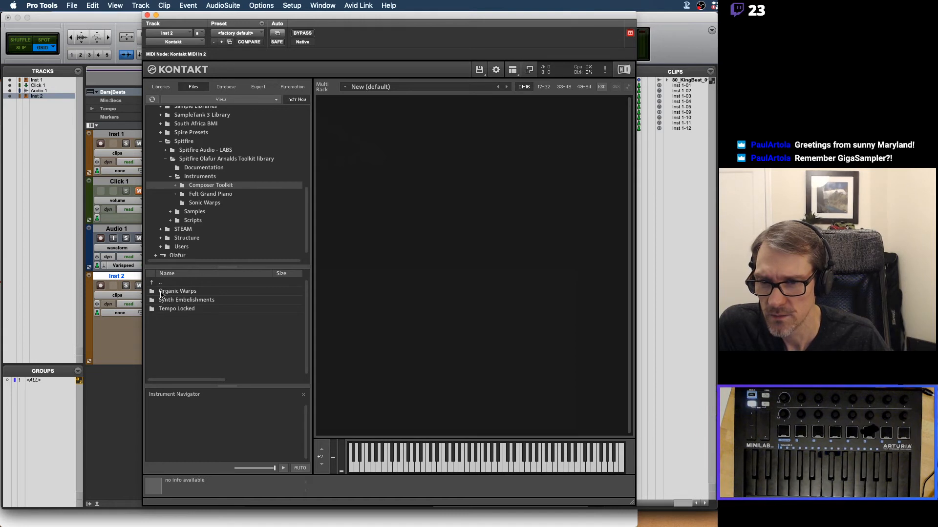
click(175, 186)
click(203, 198)
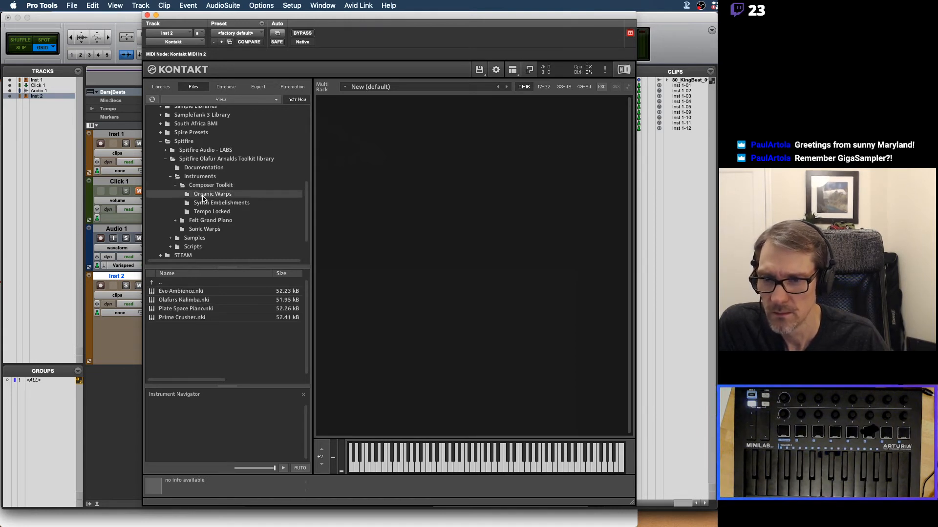
click(194, 220)
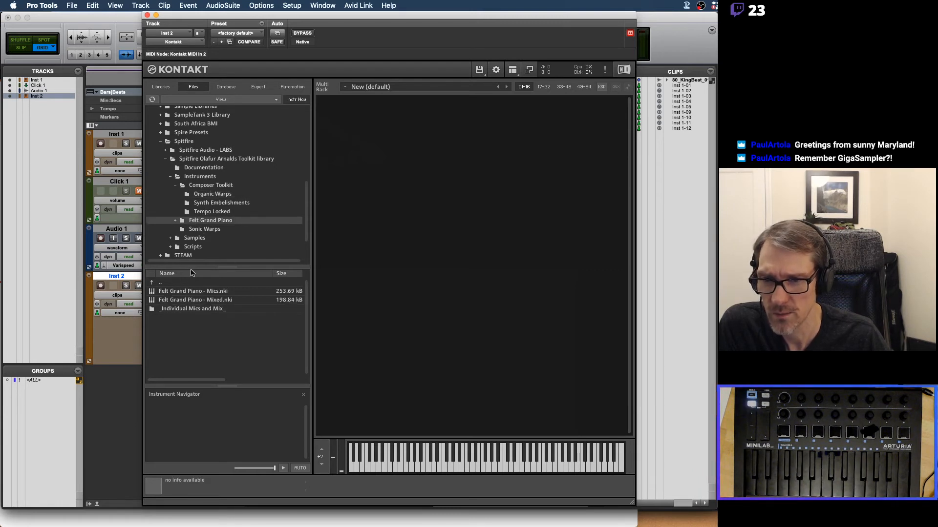
drag(188, 300, 382, 191)
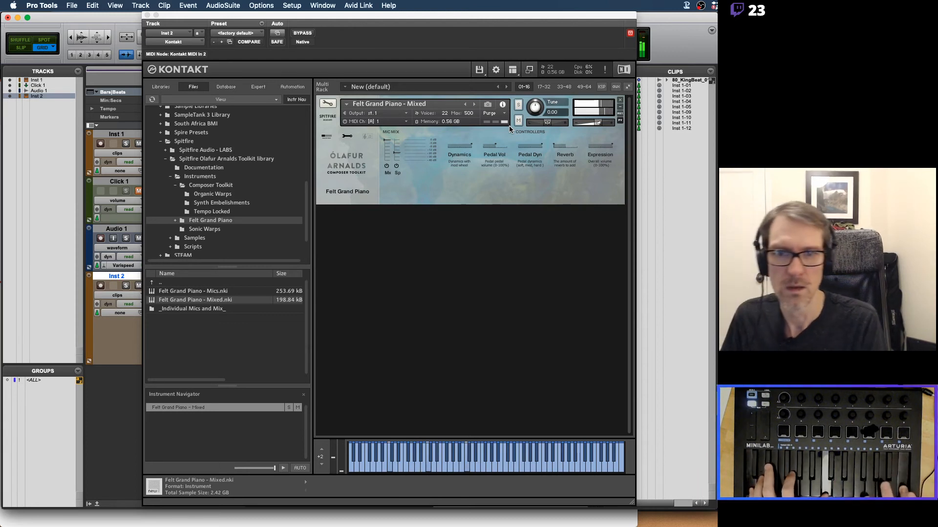
Rebalance the Mx and Bp mic levels in the mic mix of Felt Grand Piano - Mixed
click(387, 142)
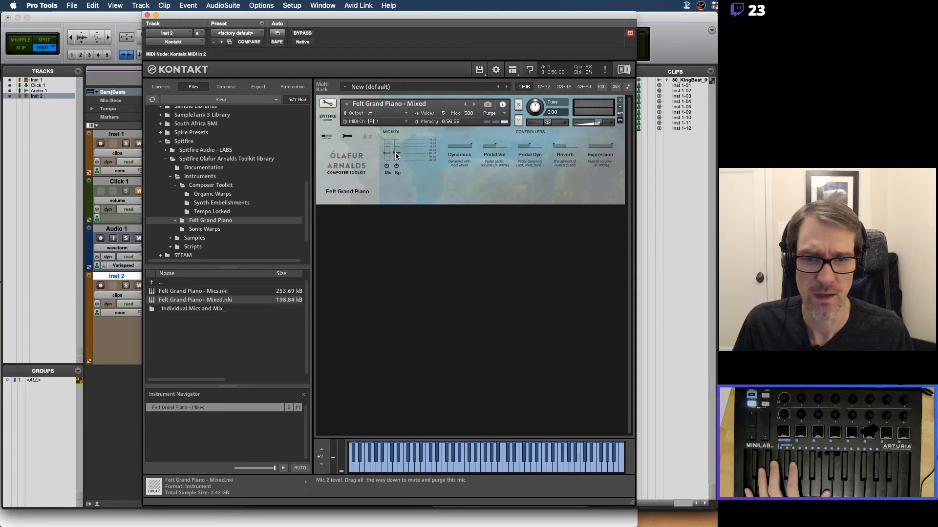
drag(396, 152, 397, 138)
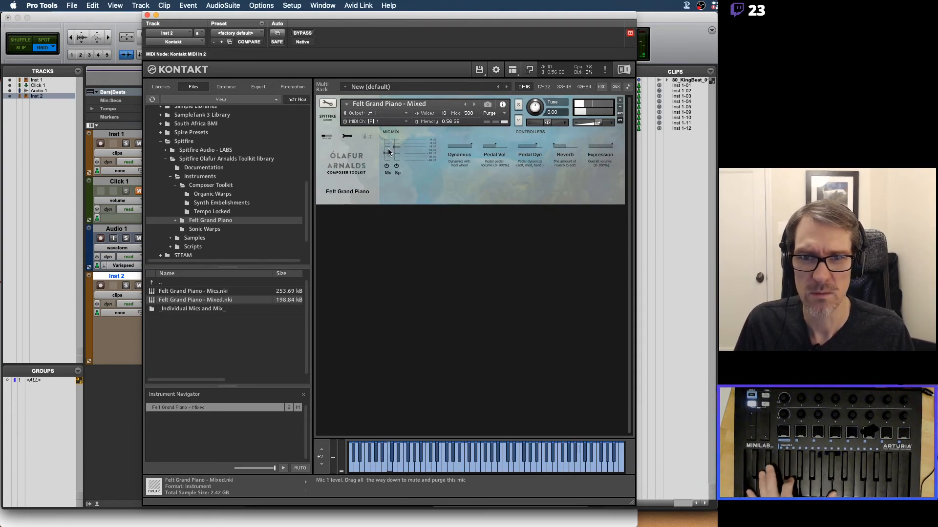
drag(386, 150, 387, 142)
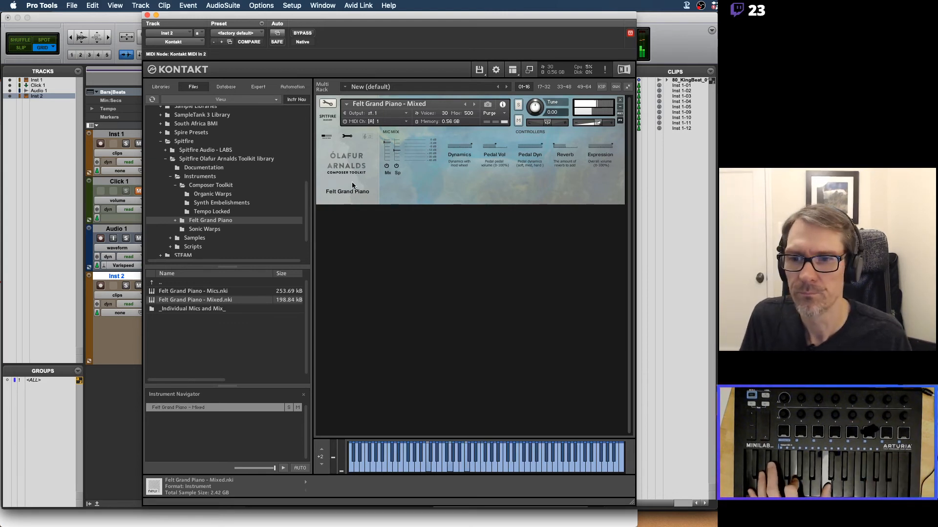
Replace Felt Grand Piano - Mixed in the rack with Felt Grand Piano - Mics.nki, discarding the instrument changes
click(620, 100)
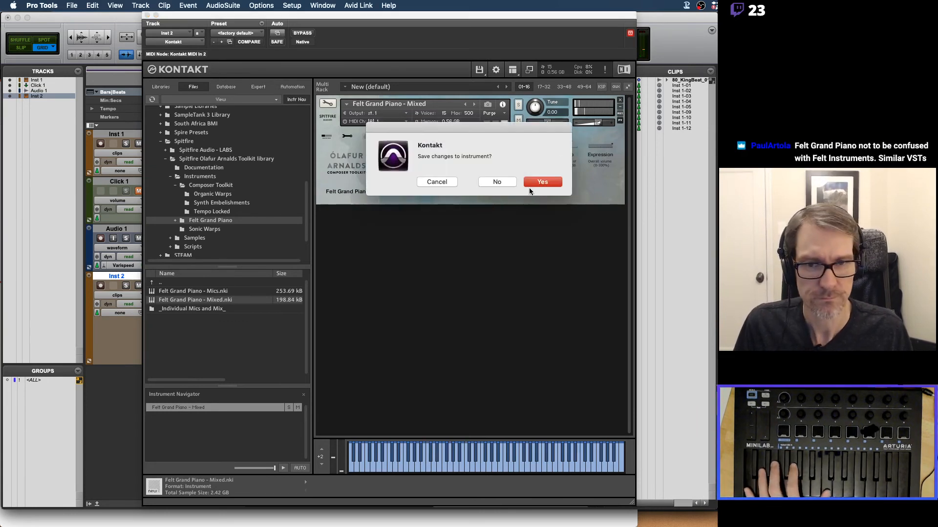
click(490, 182)
drag(200, 292, 432, 227)
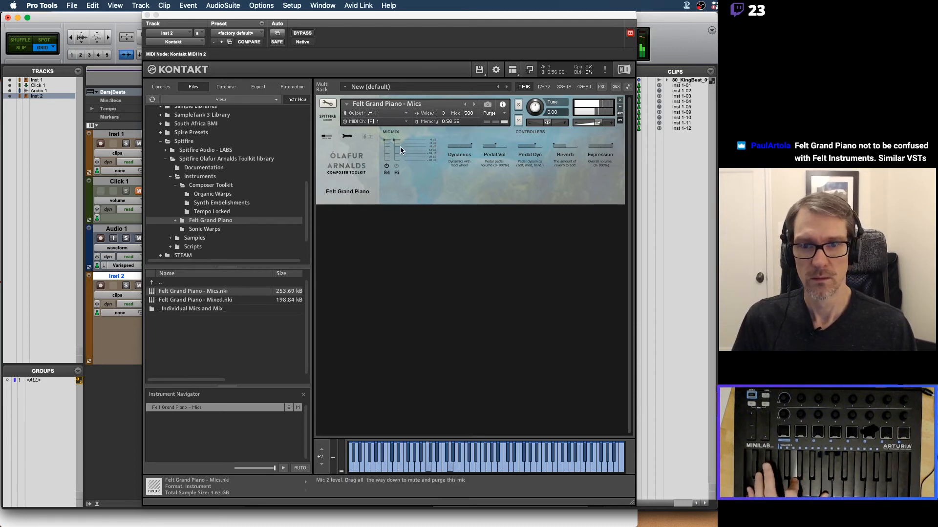
Compare the B4 and Ri mics of Felt Grand Piano - Mics, enable both, and rebalance their levels
click(387, 166)
click(396, 165)
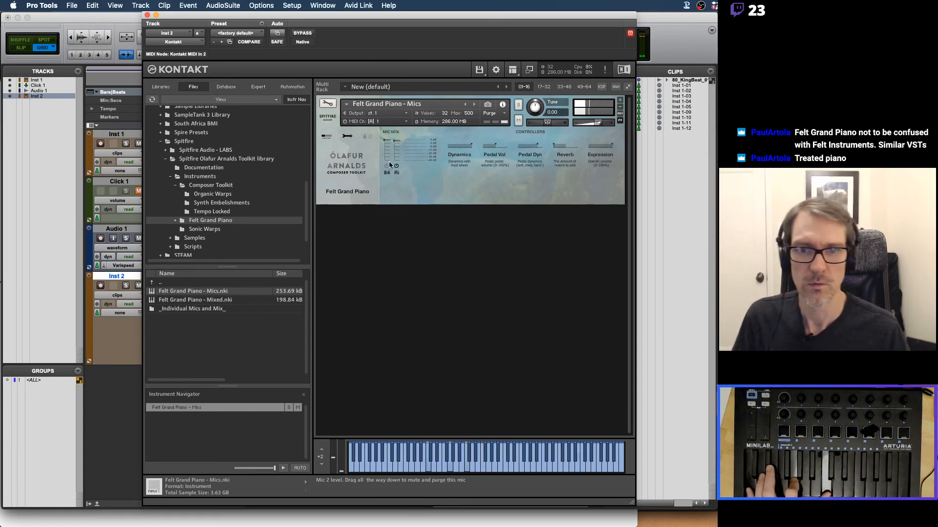
click(388, 167)
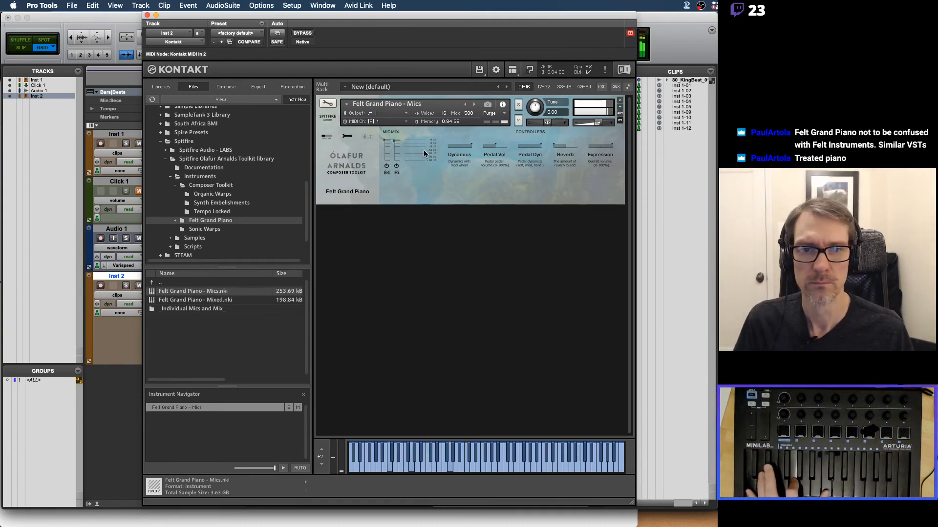
drag(388, 153, 386, 158)
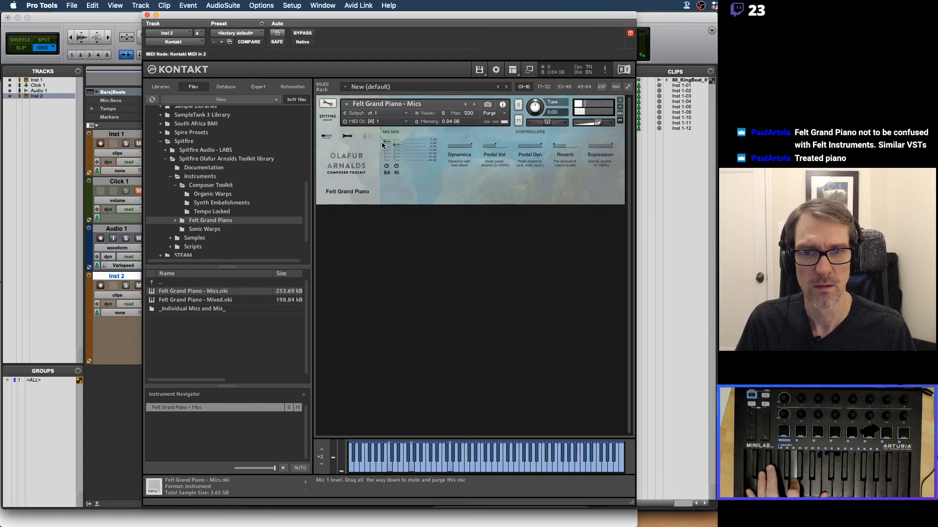
drag(382, 150, 380, 139)
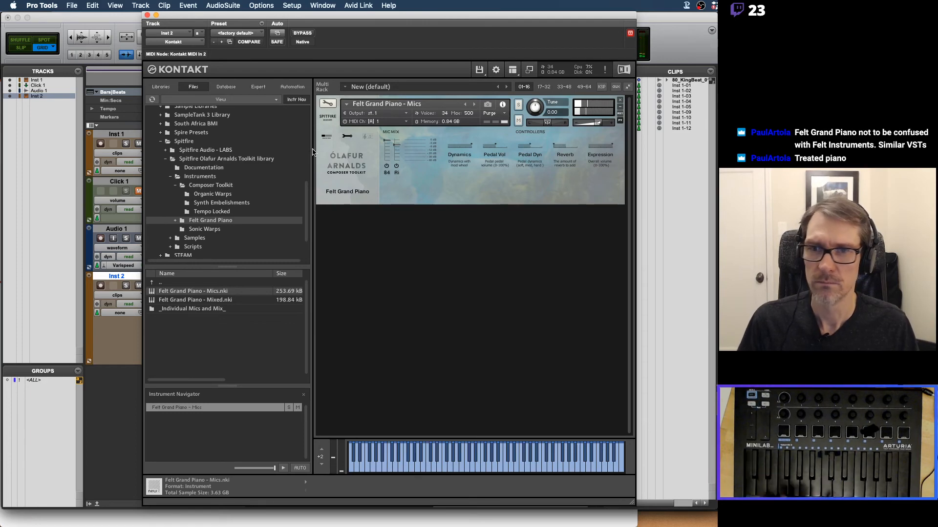
Replace Felt Grand Piano - Mics in the rack with Cellos.nki from the Symphony Series String Ensemble library, discarding the instrument changes
click(620, 100)
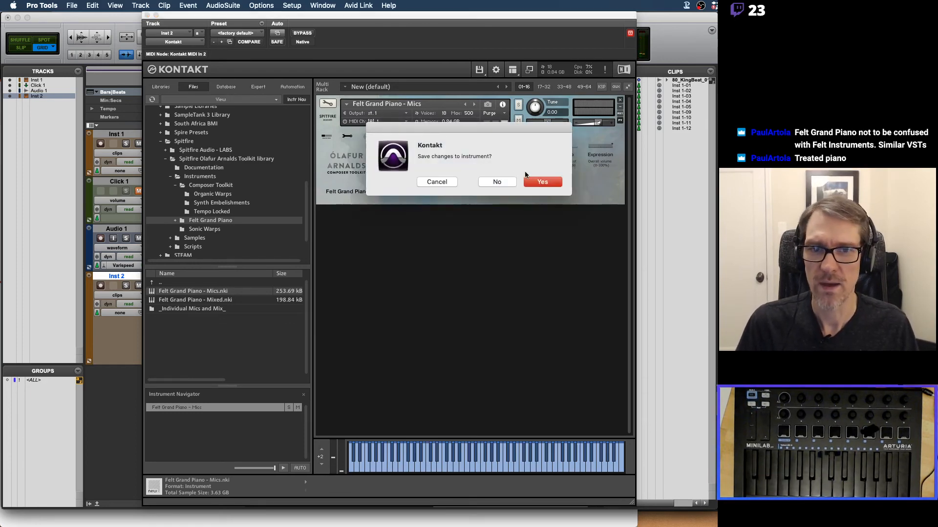
click(482, 182)
click(160, 87)
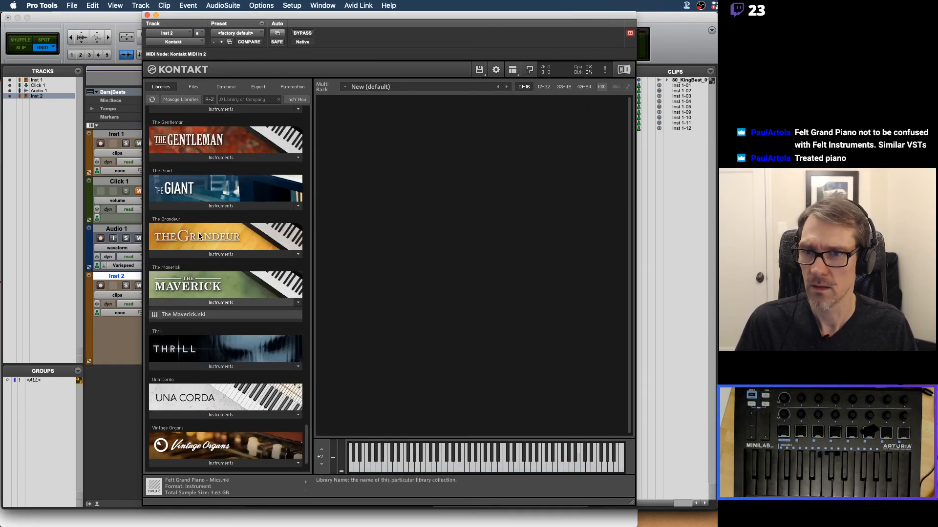
scroll(263, 279, up, 10)
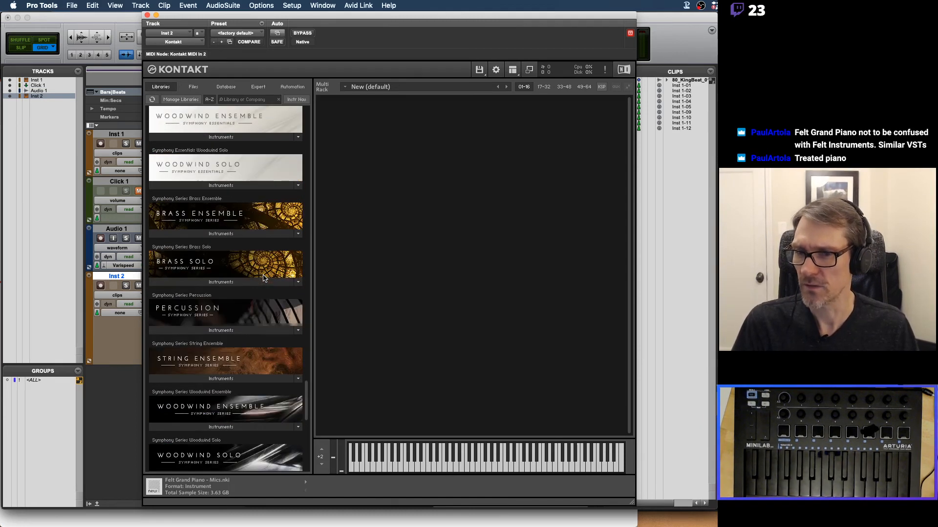
scroll(263, 278, up, 1)
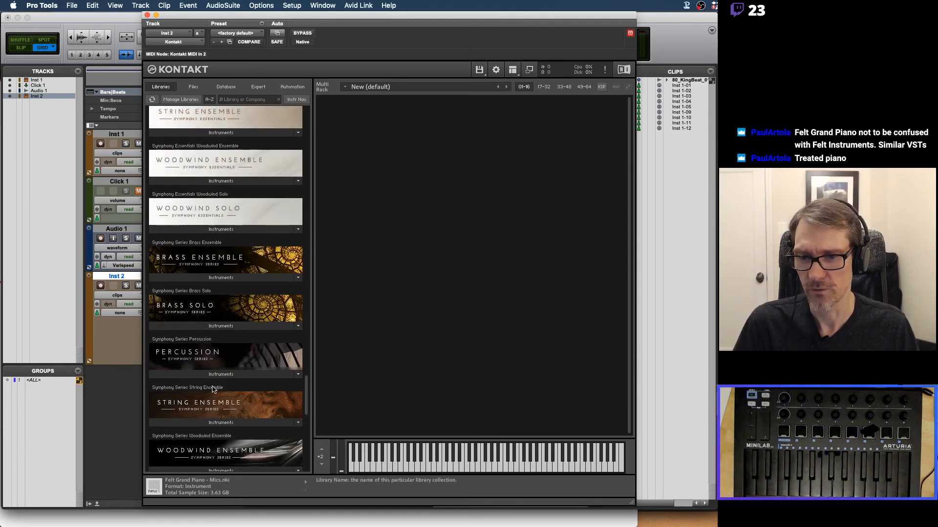
click(221, 423)
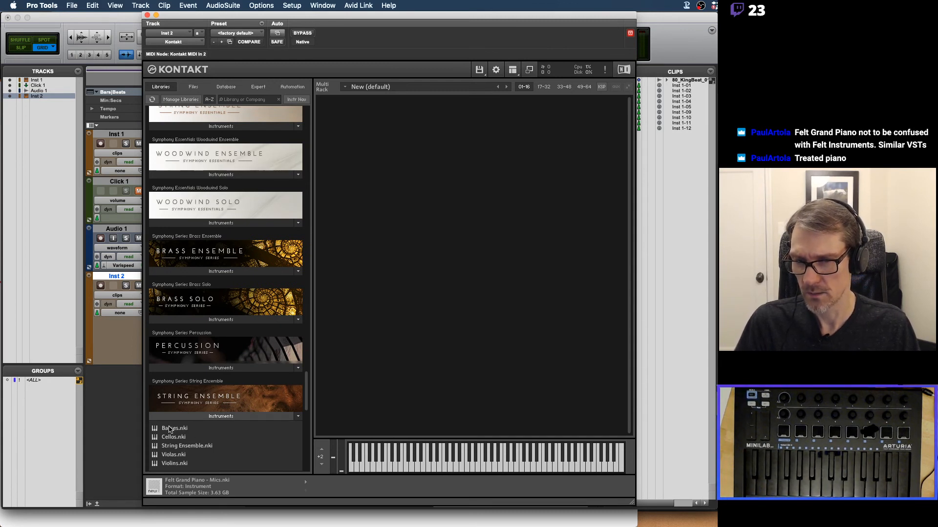
drag(167, 441, 422, 359)
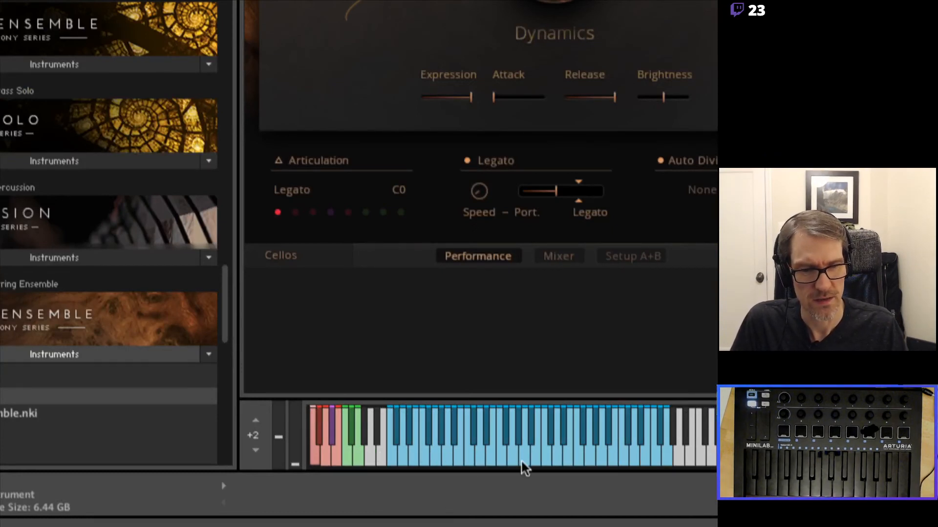
Audition the Tremolo, Sordino and Harmonics articulations of Cellos using its keyswitches, ending on Sordino Sus. Vib
click(324, 456)
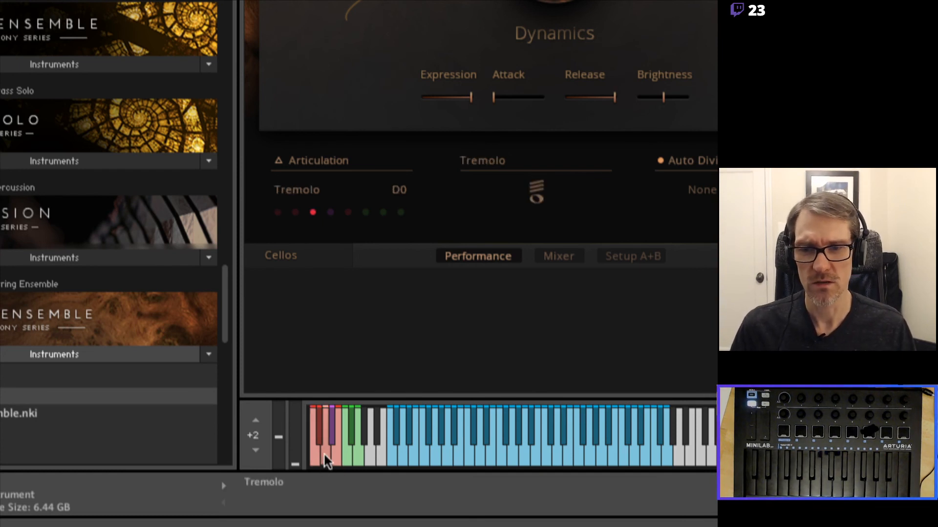
click(318, 436)
click(337, 458)
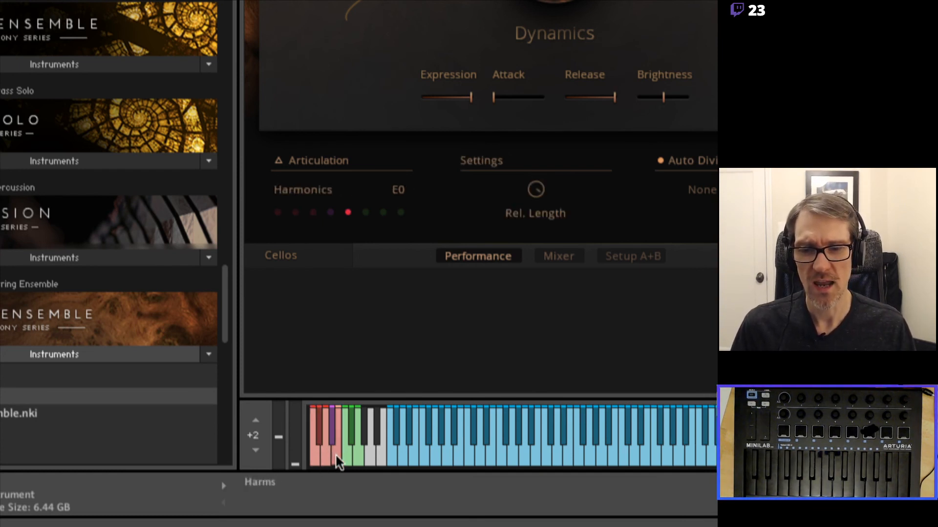
click(327, 459)
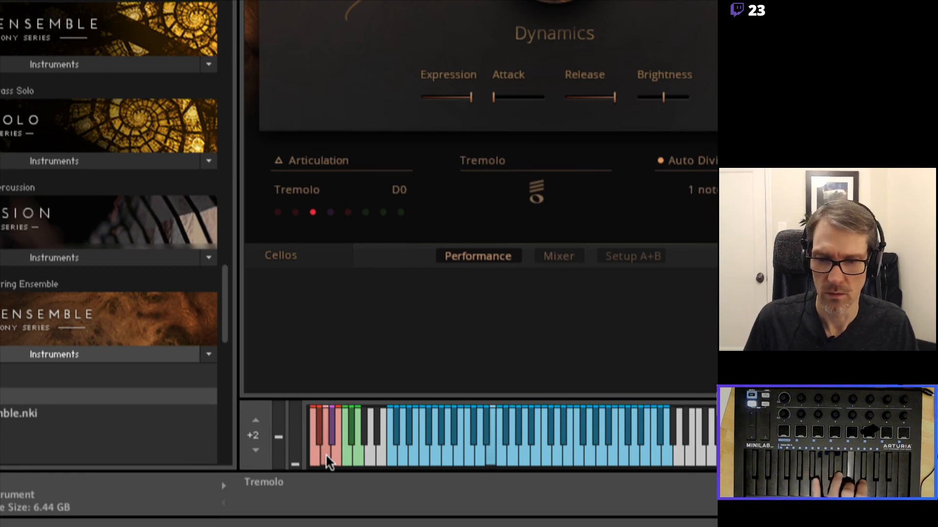
click(336, 462)
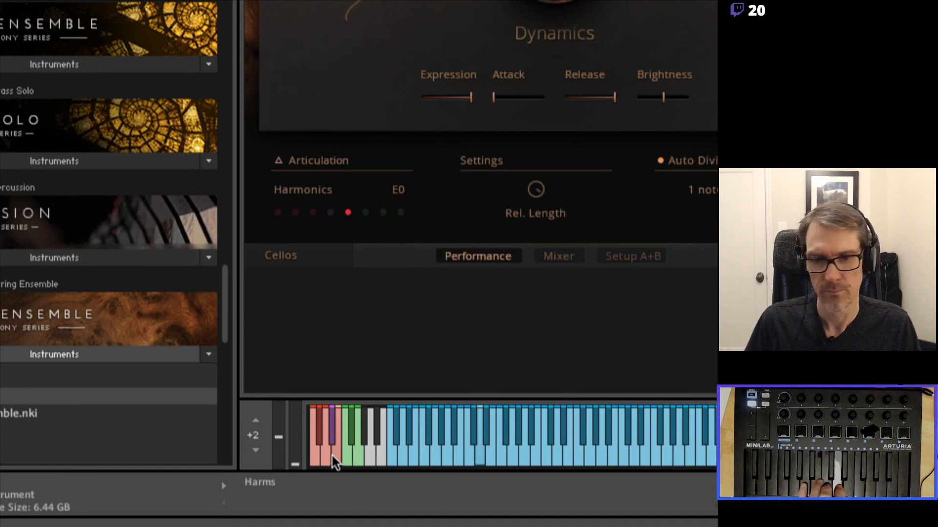
click(316, 438)
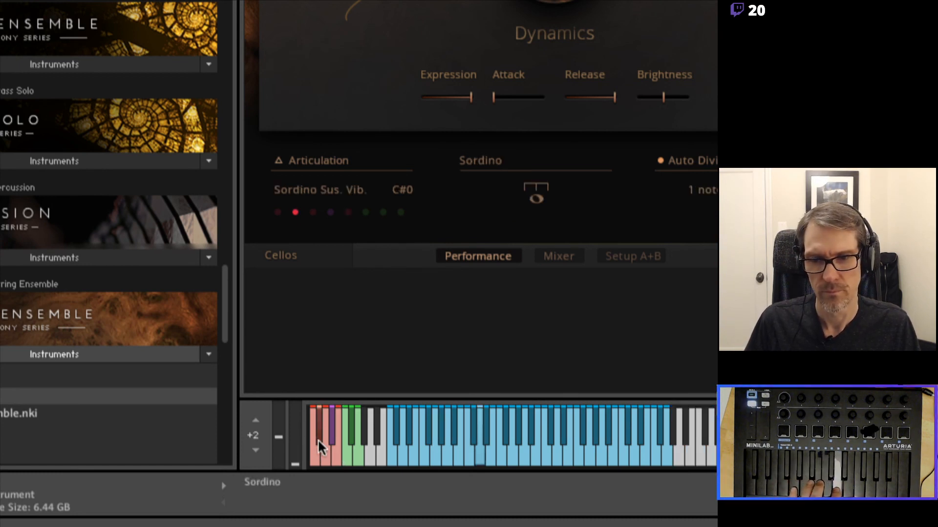
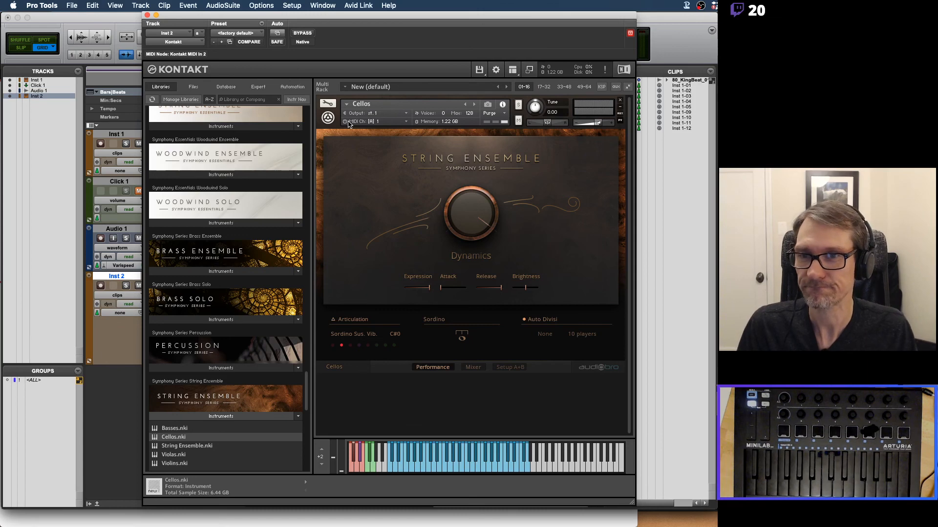
Switch to Preview to check the Direct From Disk page of the sampling notes, and return to Pro Tools
key(super+Tab)
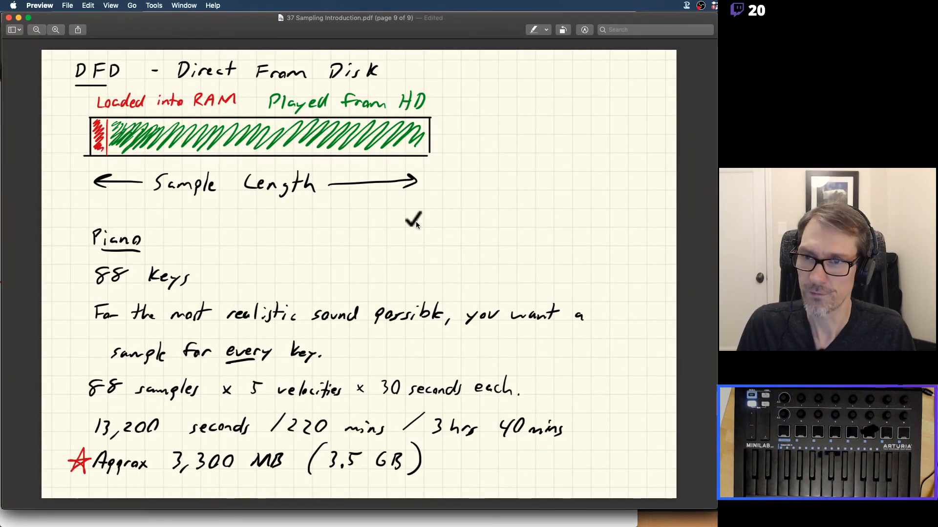
key(Left)
key(Right)
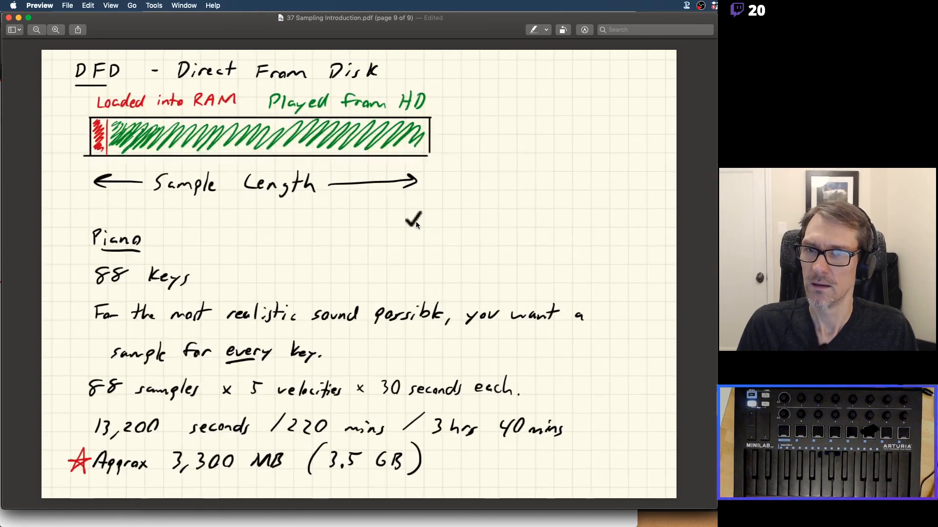
key(super+Tab)
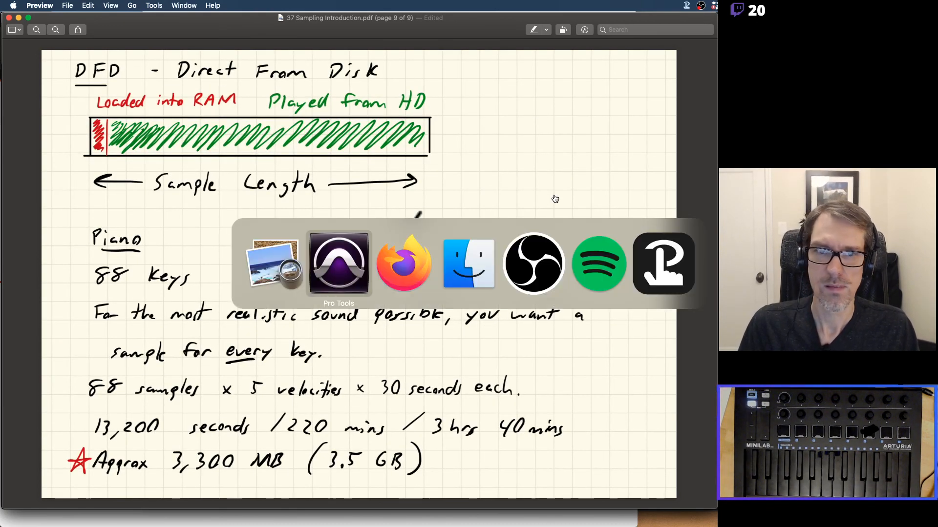